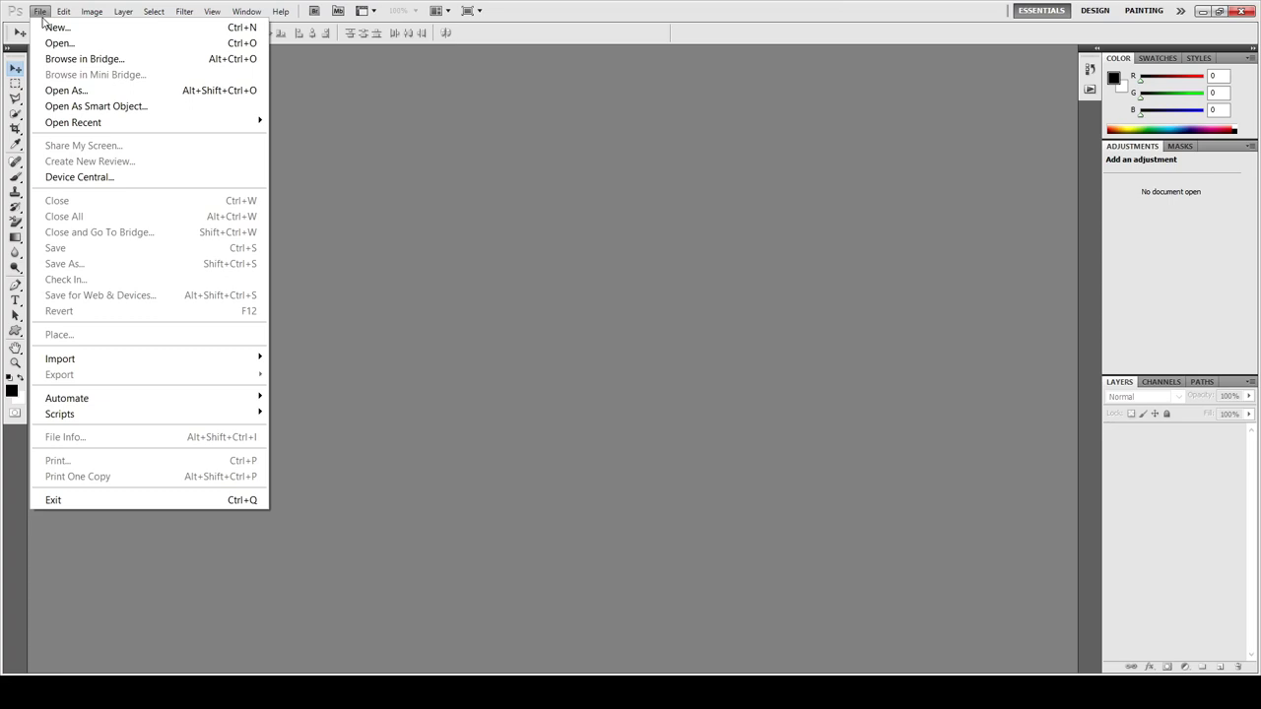
Create a blank 'Appointment Card' document, 8.5 × 5.5 cm at 300 pixels/inch
left_click(55, 29)
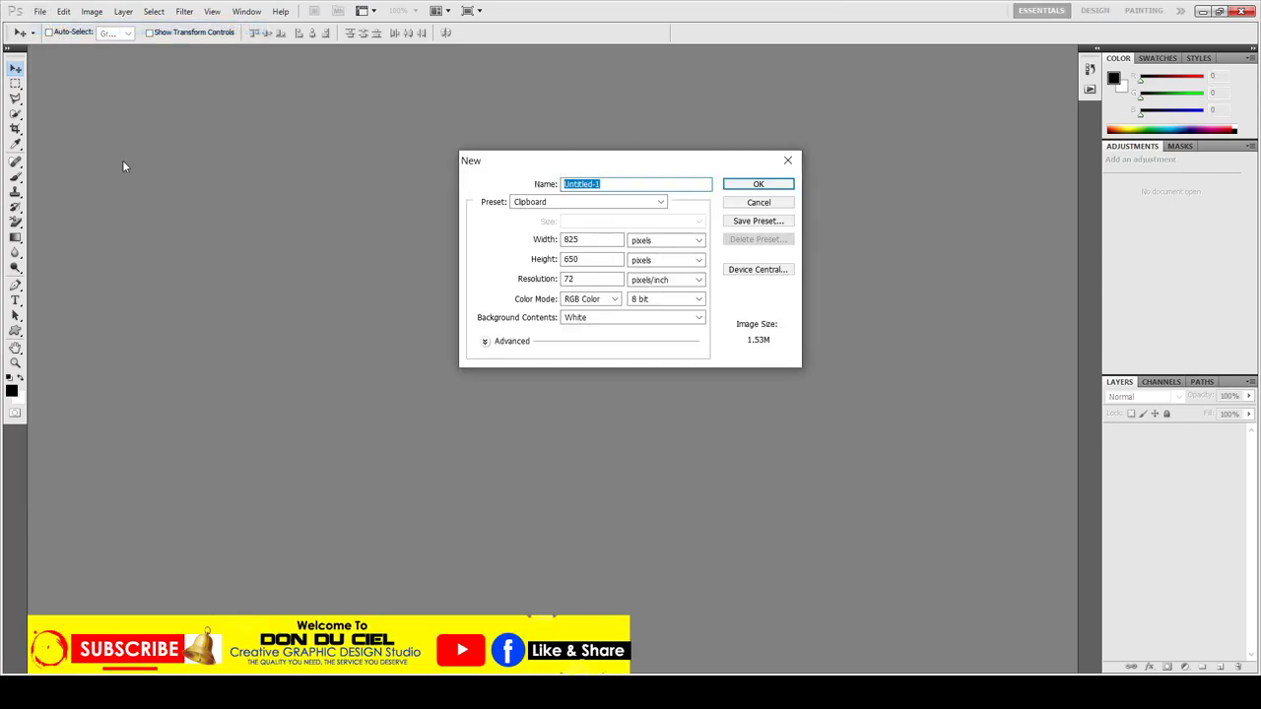
type("A")
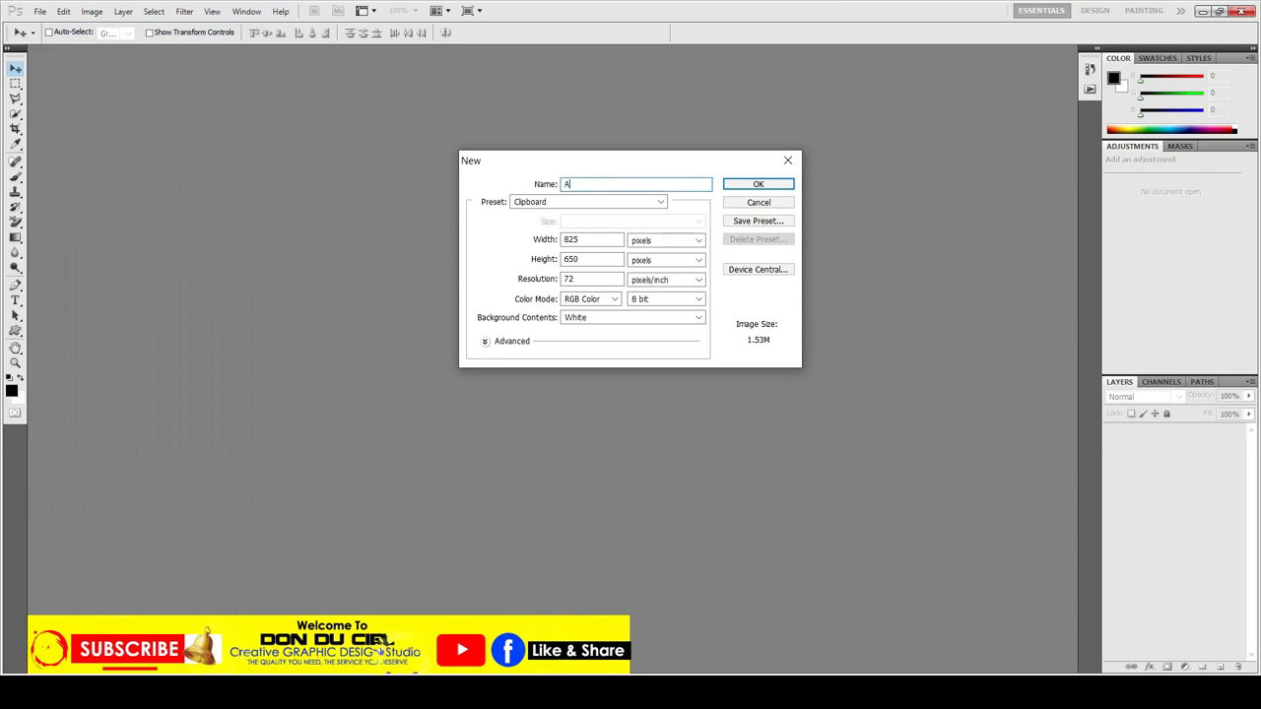
type("o")
type("tment Card")
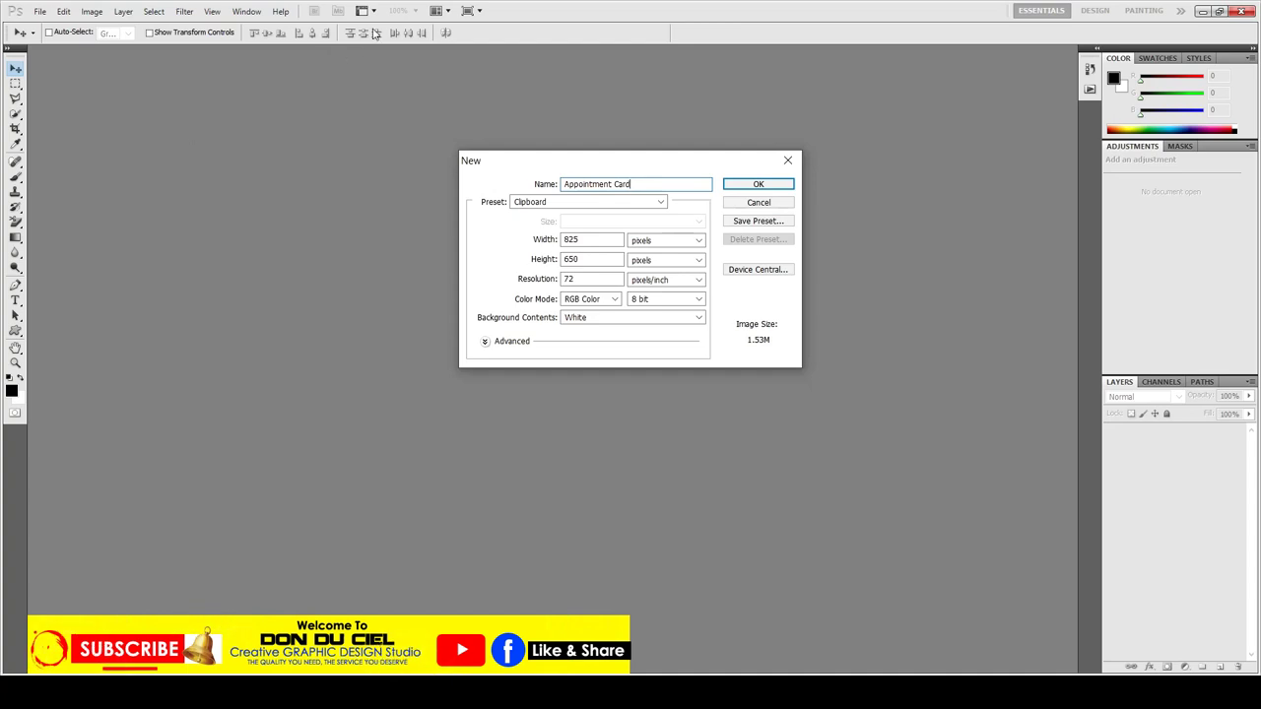
left_click(699, 247)
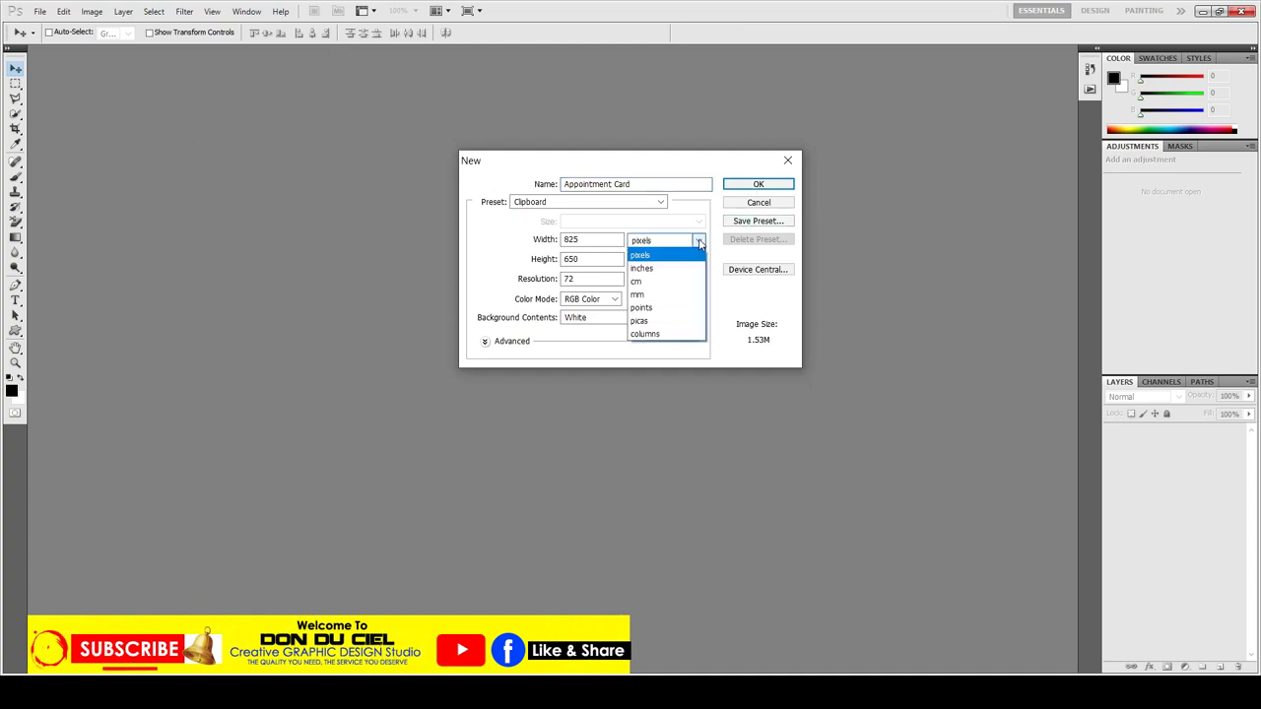
left_click(670, 282)
key("shift+Tab")
type("8.5")
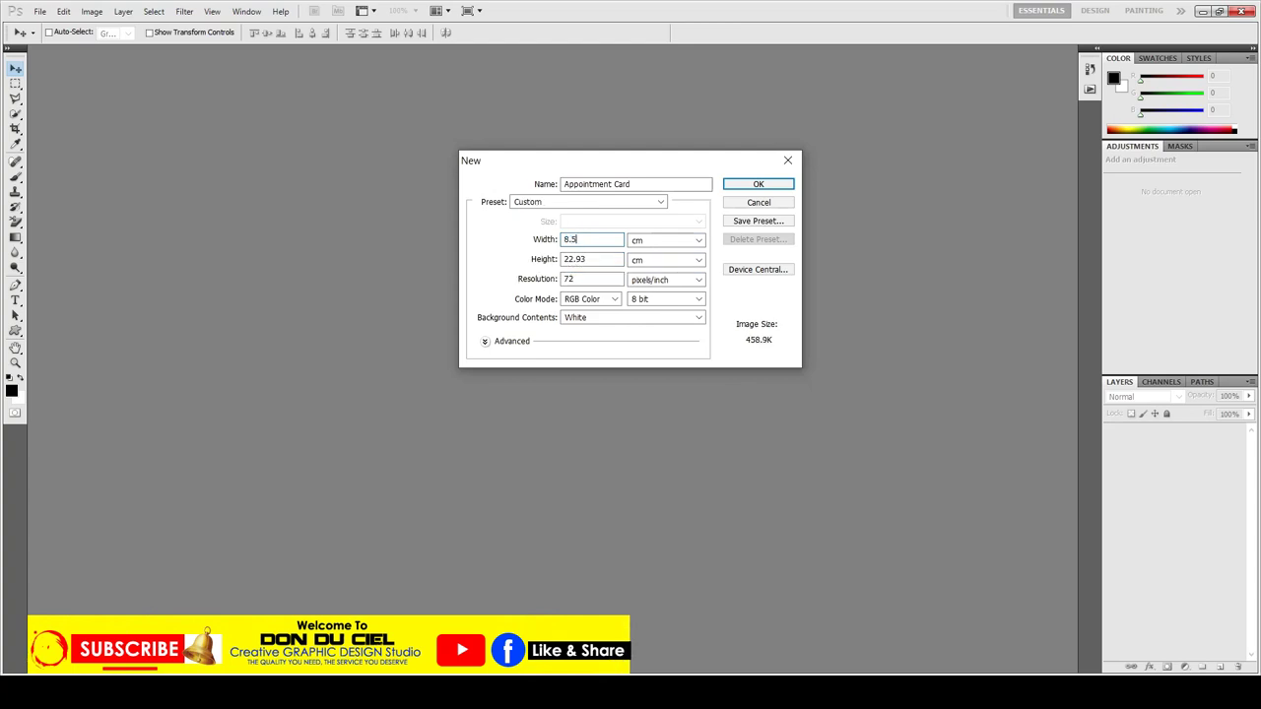
left_click_drag(589, 259, 566, 260)
type(".5")
double_click(584, 278)
type("300")
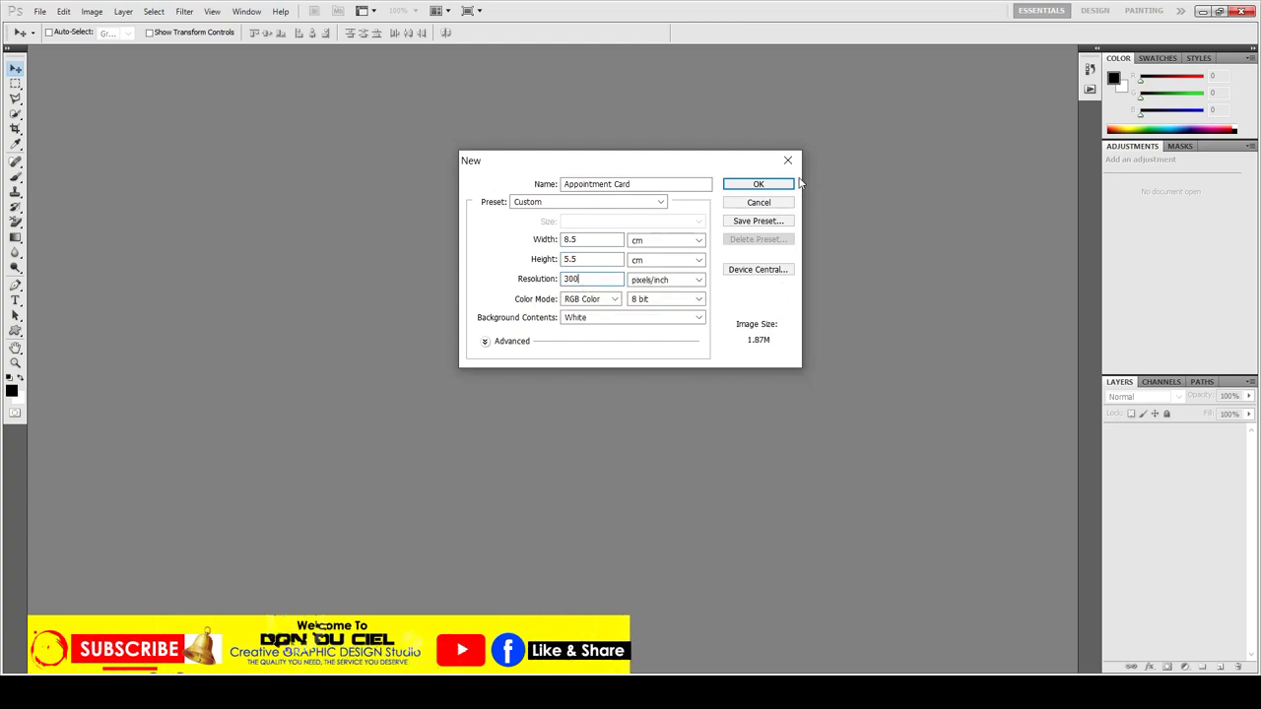
left_click(754, 186)
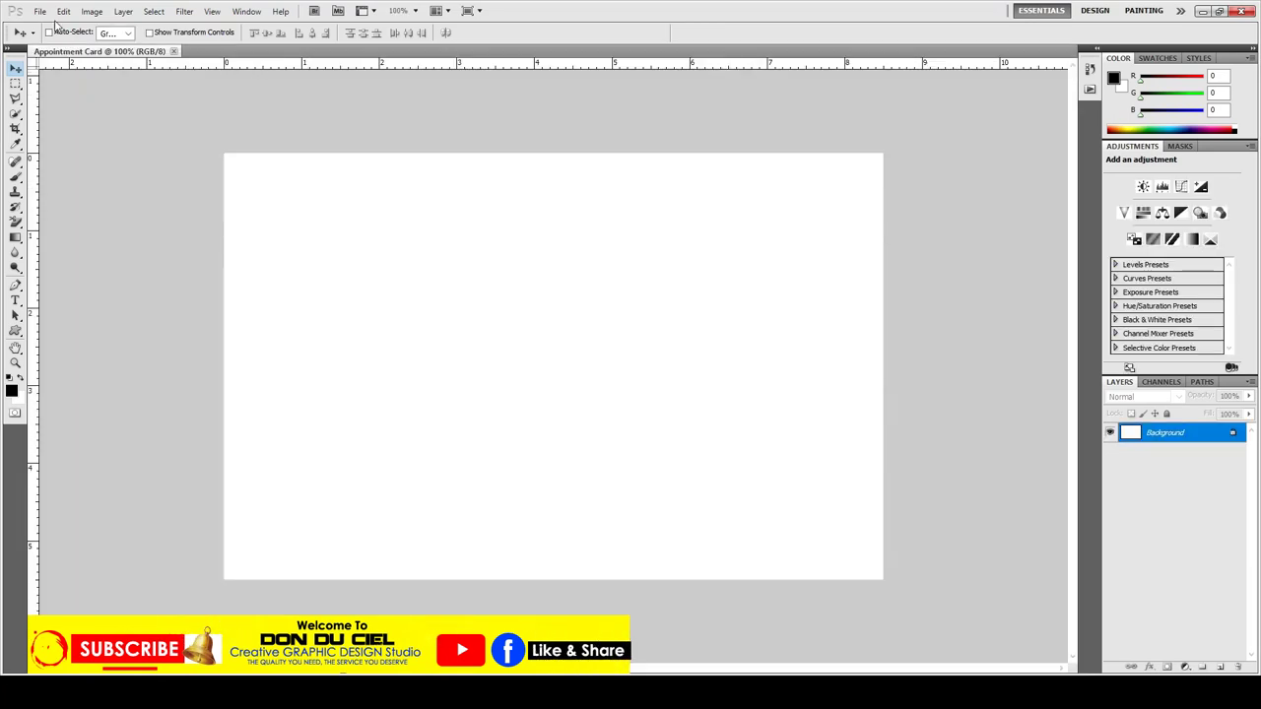
Copy all of wht_bg.jpg into the Appointment Card and close the source image
left_click(41, 12)
mouse_move(73, 122)
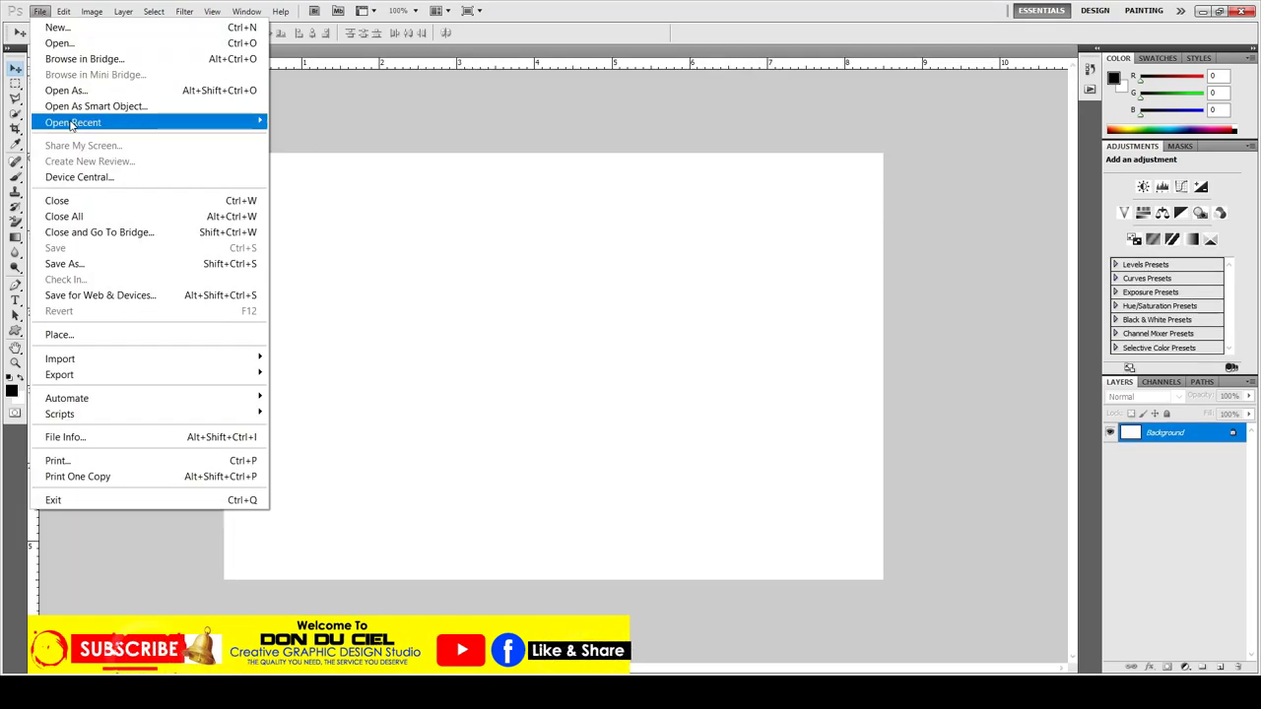
left_click(347, 122)
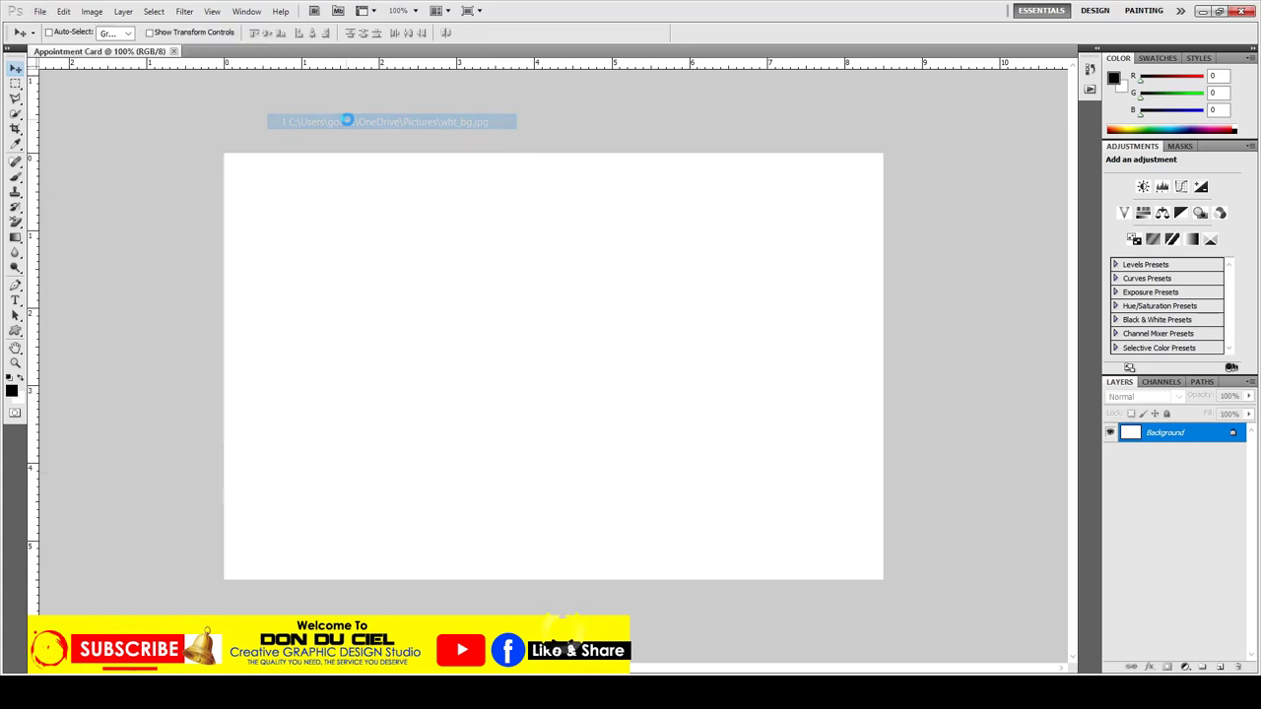
left_click(154, 10)
left_click(160, 31)
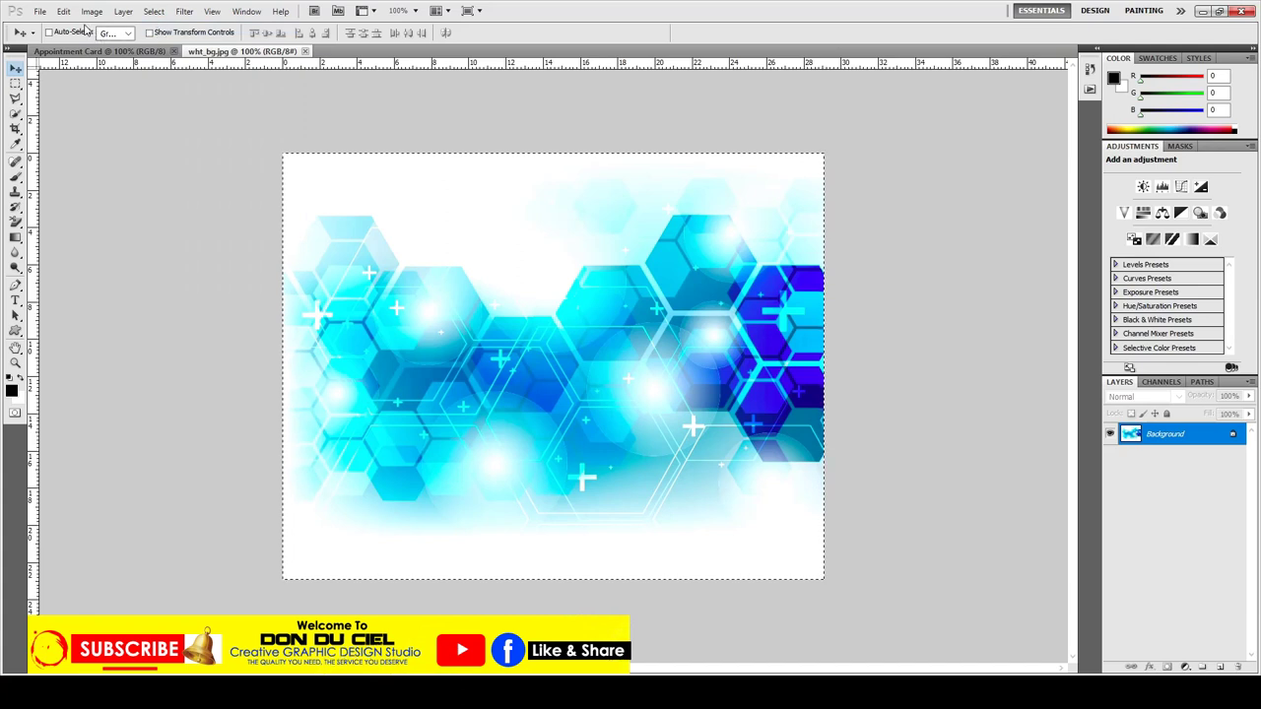
left_click(63, 11)
left_click(85, 123)
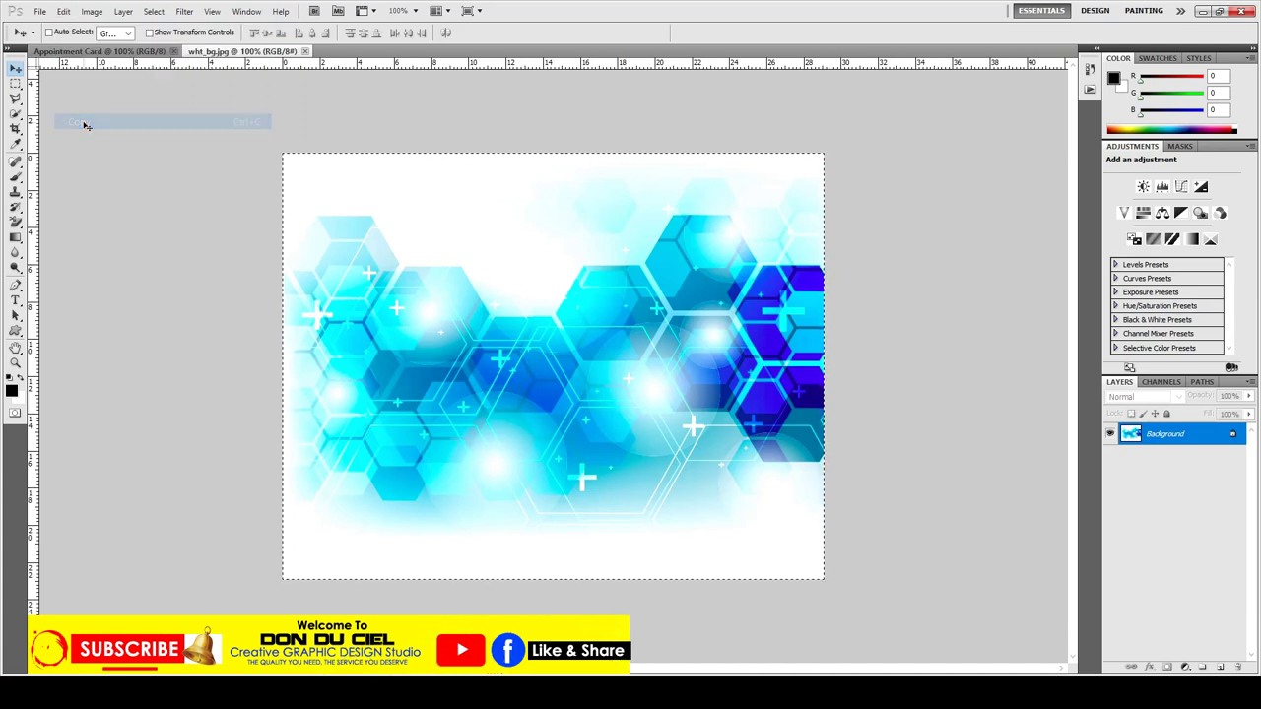
left_click(61, 54)
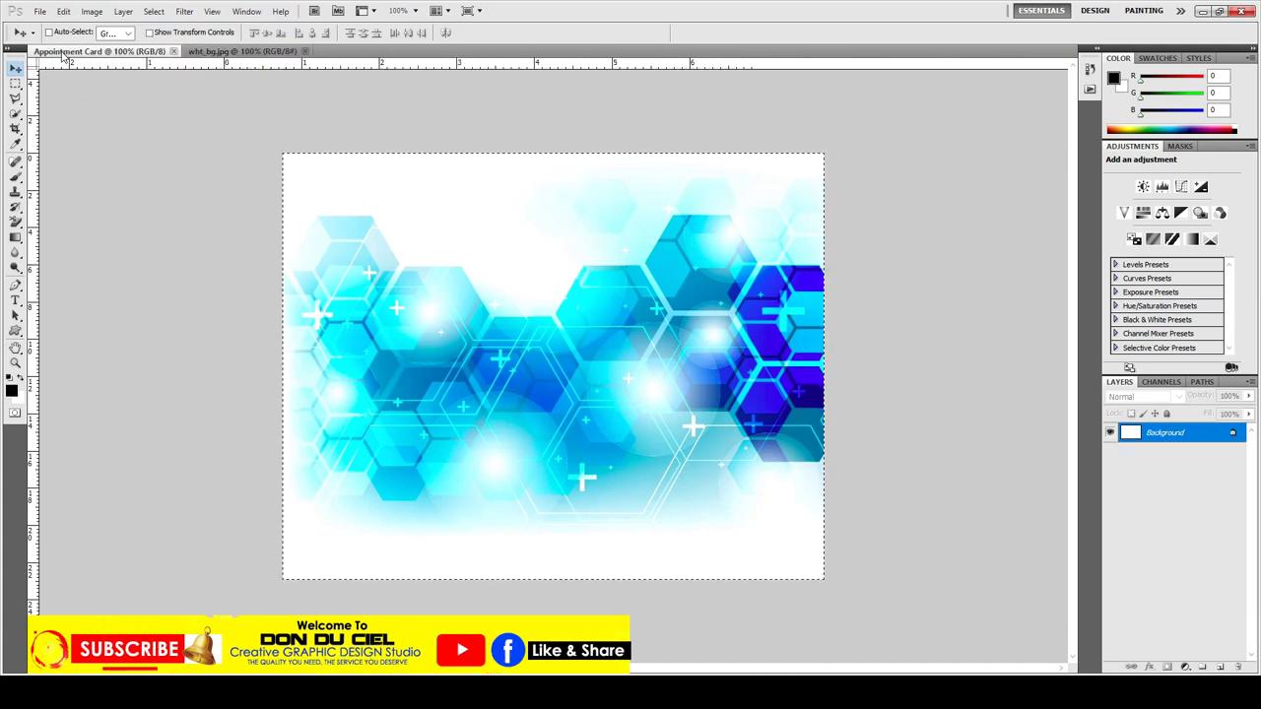
left_click(63, 11)
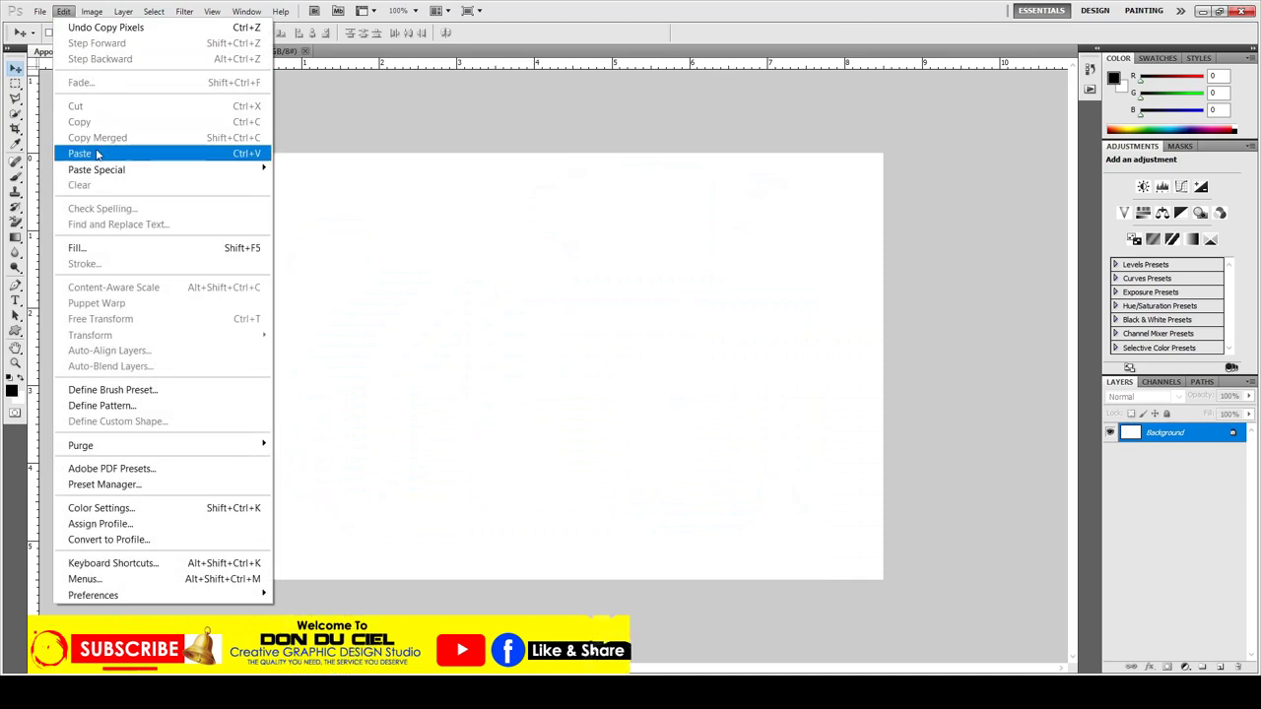
left_click(97, 153)
left_click(341, 52)
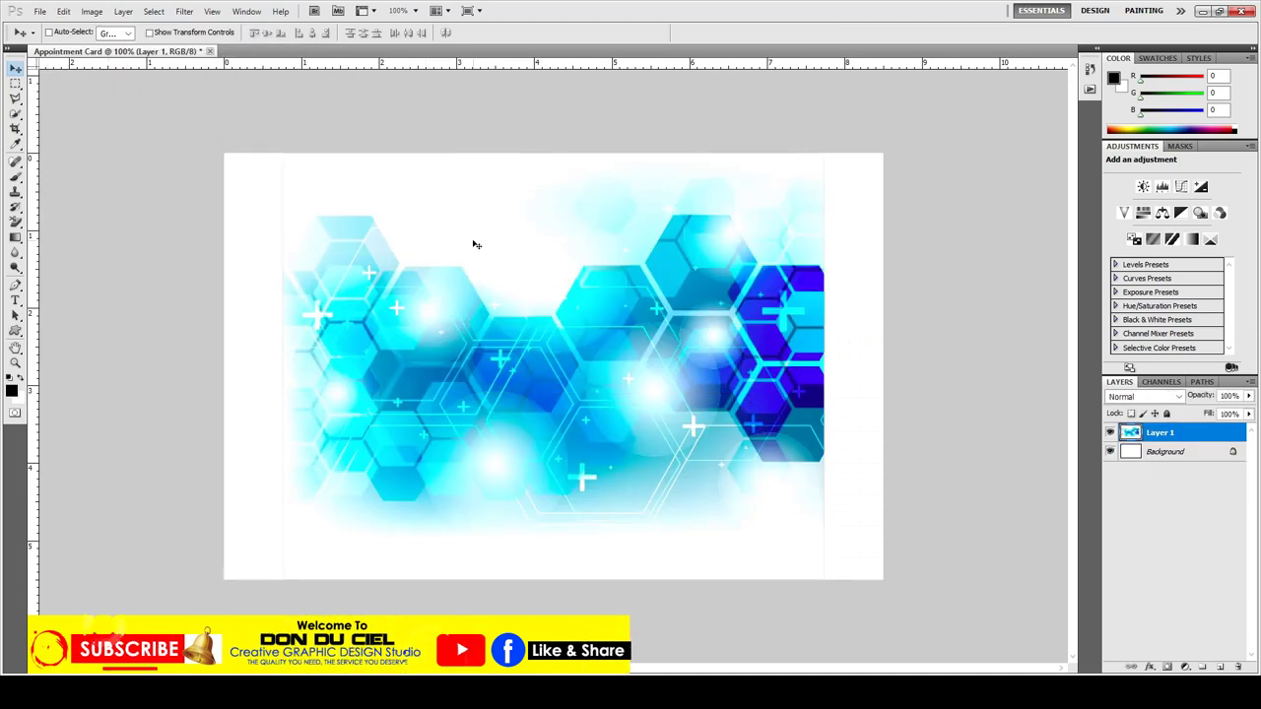
Free Transform the hexagon background to about 124.54% so it fills the whole card
left_click(63, 12)
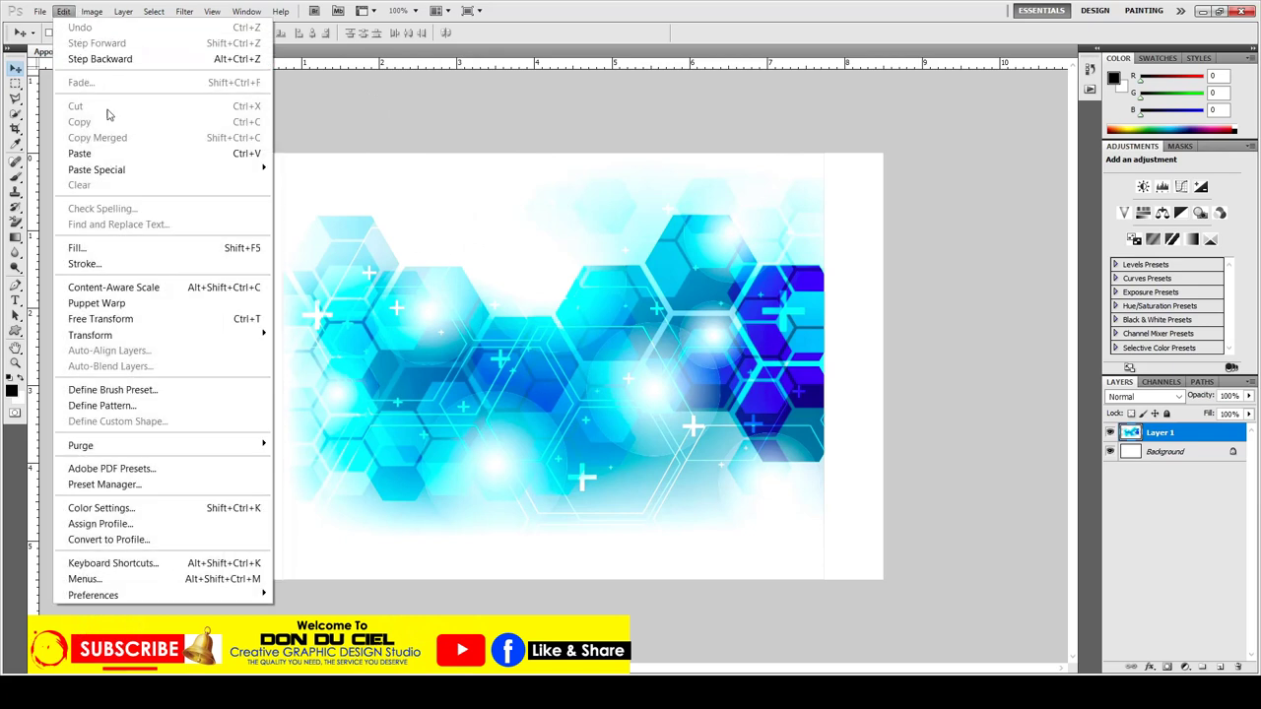
left_click(141, 317)
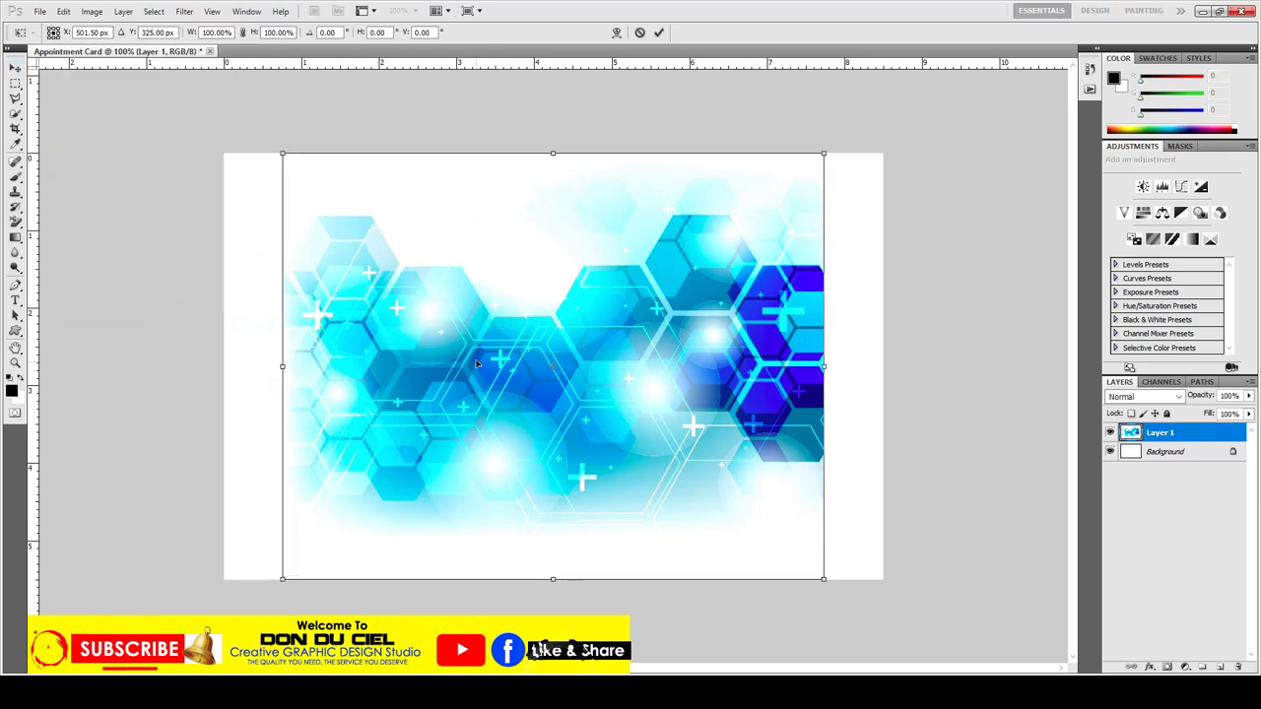
left_click_drag(476, 365, 420, 364)
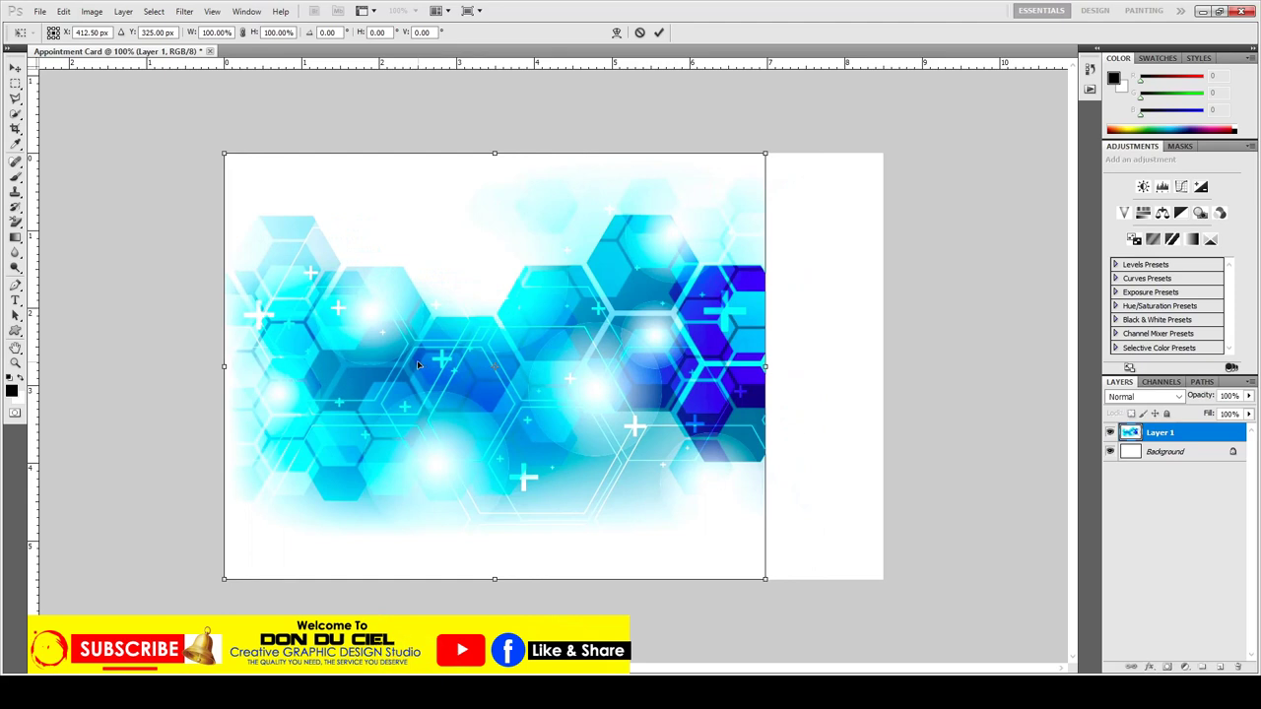
left_click_drag(767, 151, 799, 126)
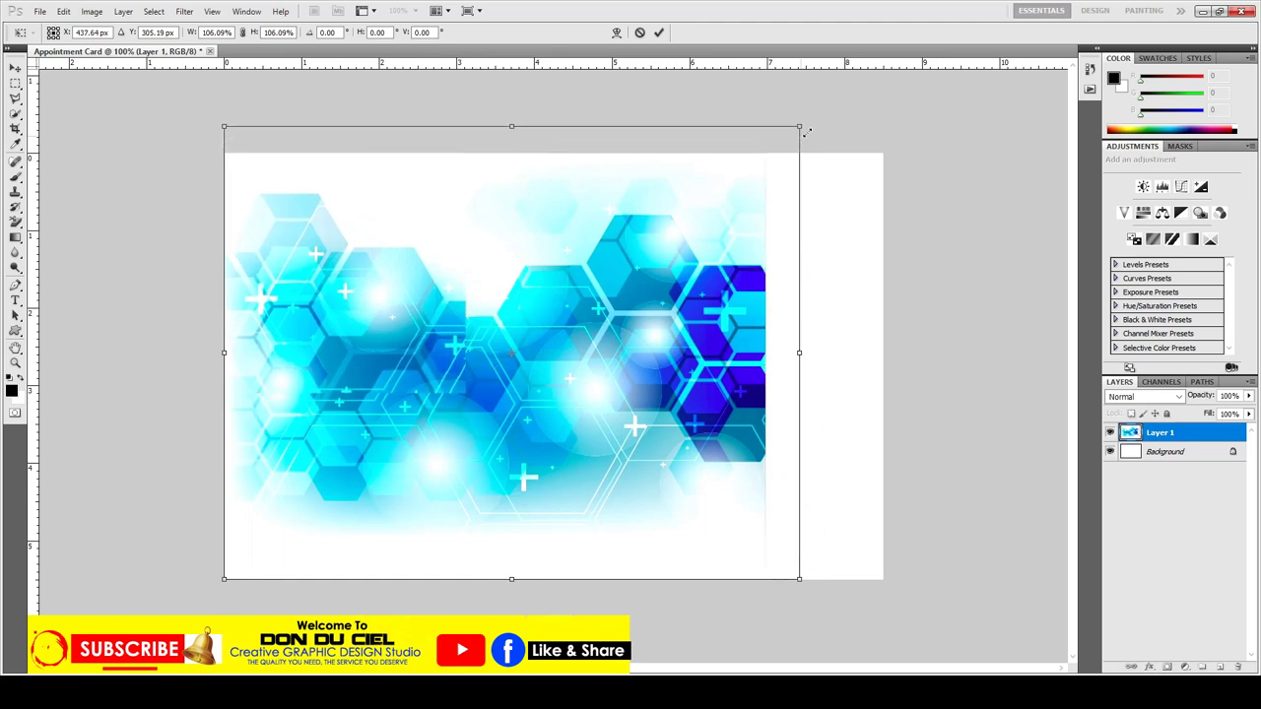
left_click_drag(796, 576, 895, 653)
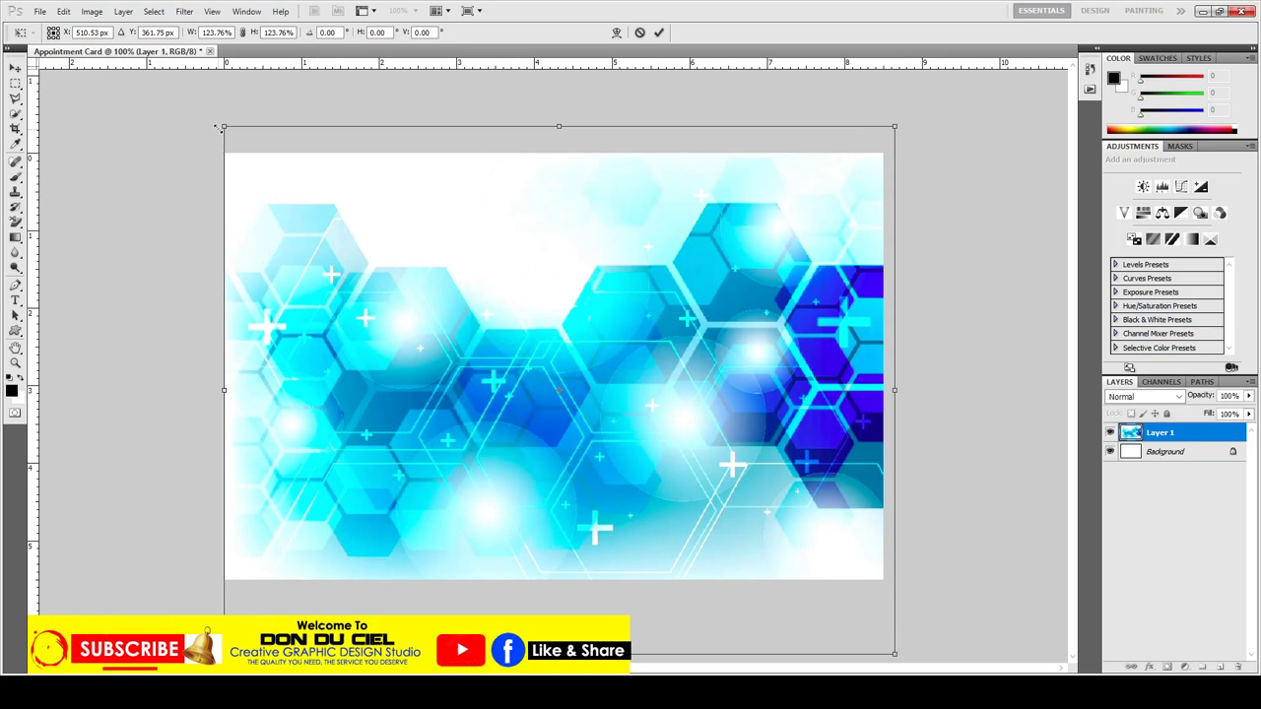
left_click_drag(222, 126, 218, 124)
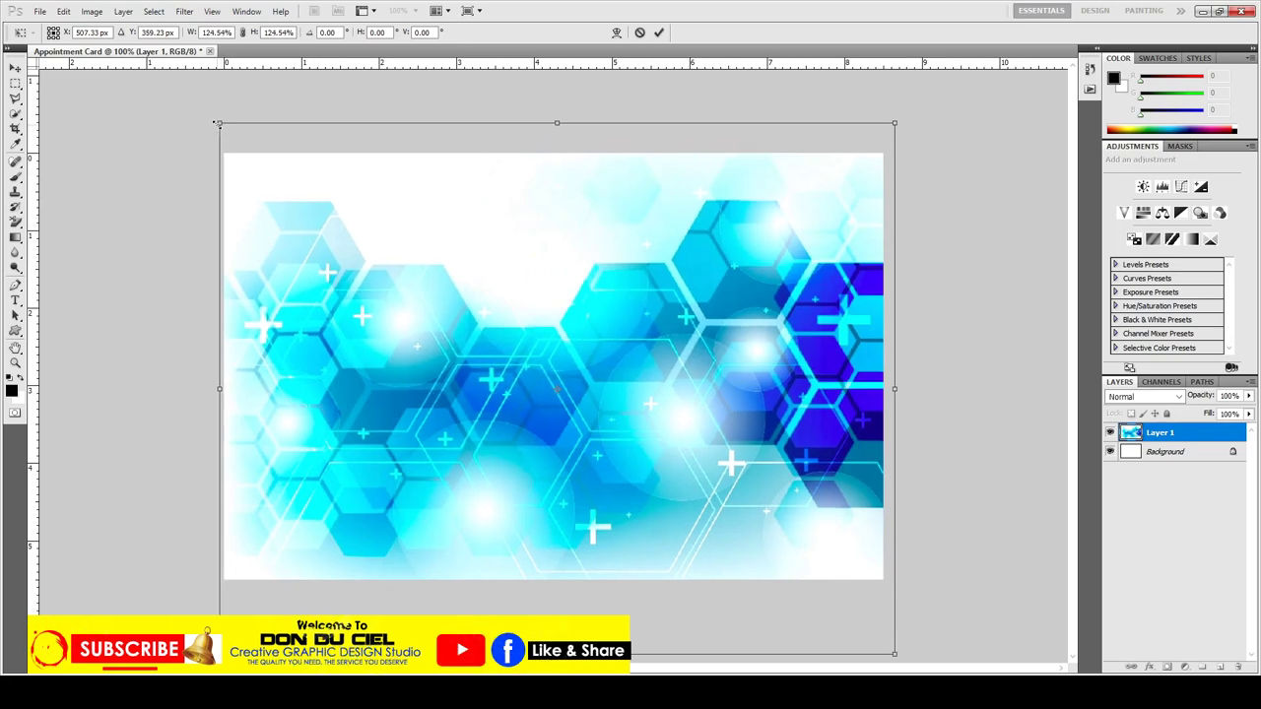
left_click(658, 33)
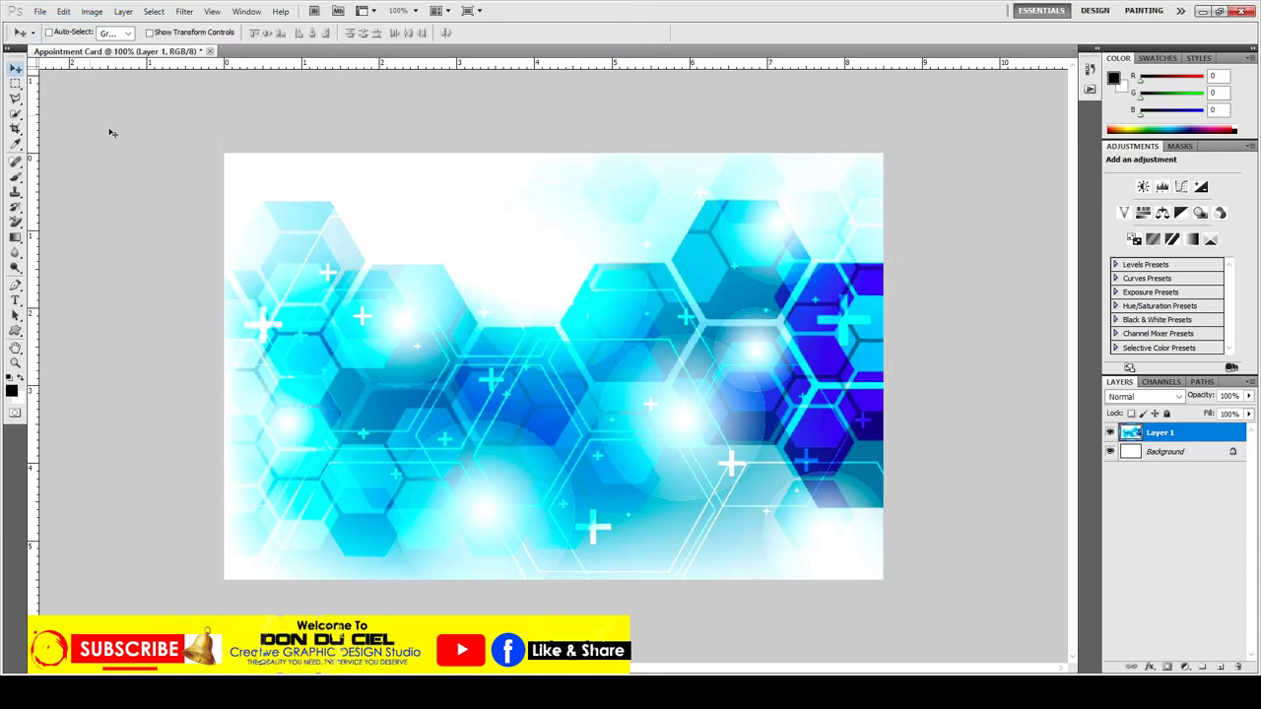
left_click(42, 11)
mouse_move(72, 122)
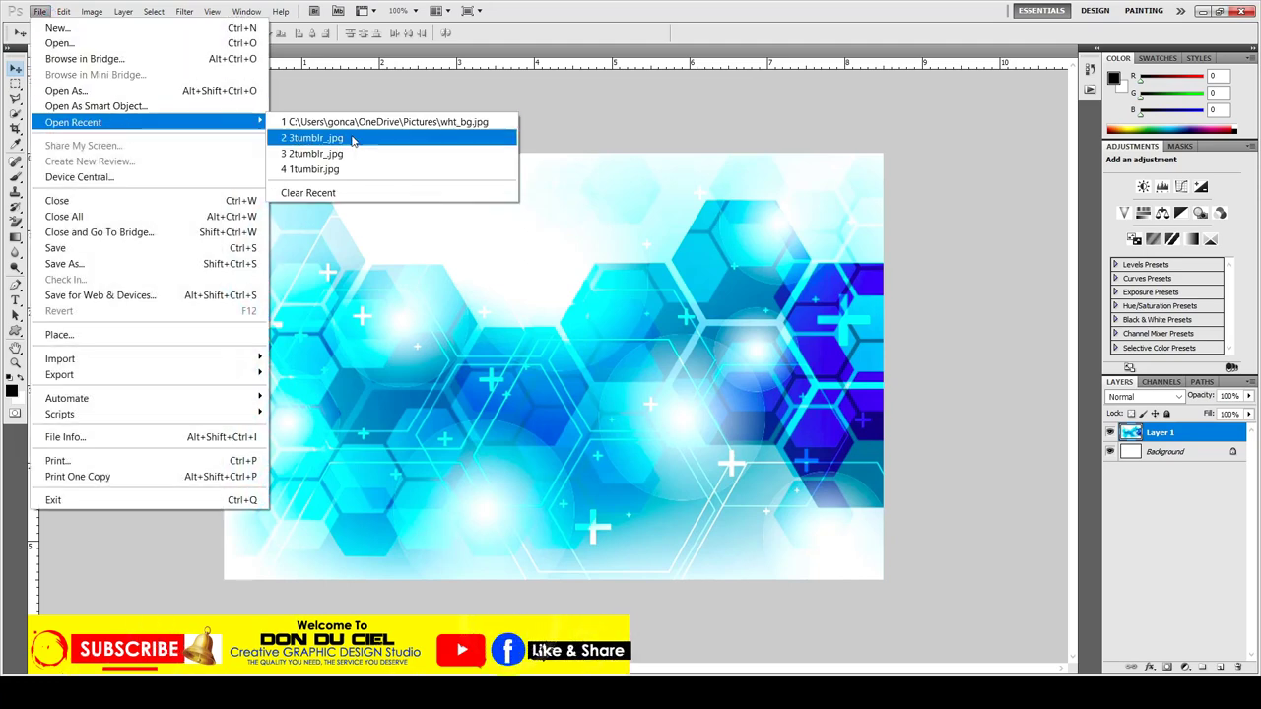
Paste the 1tumblr.jpg nail collage onto the card's left side and close 1tumblr.jpg
left_click(355, 171)
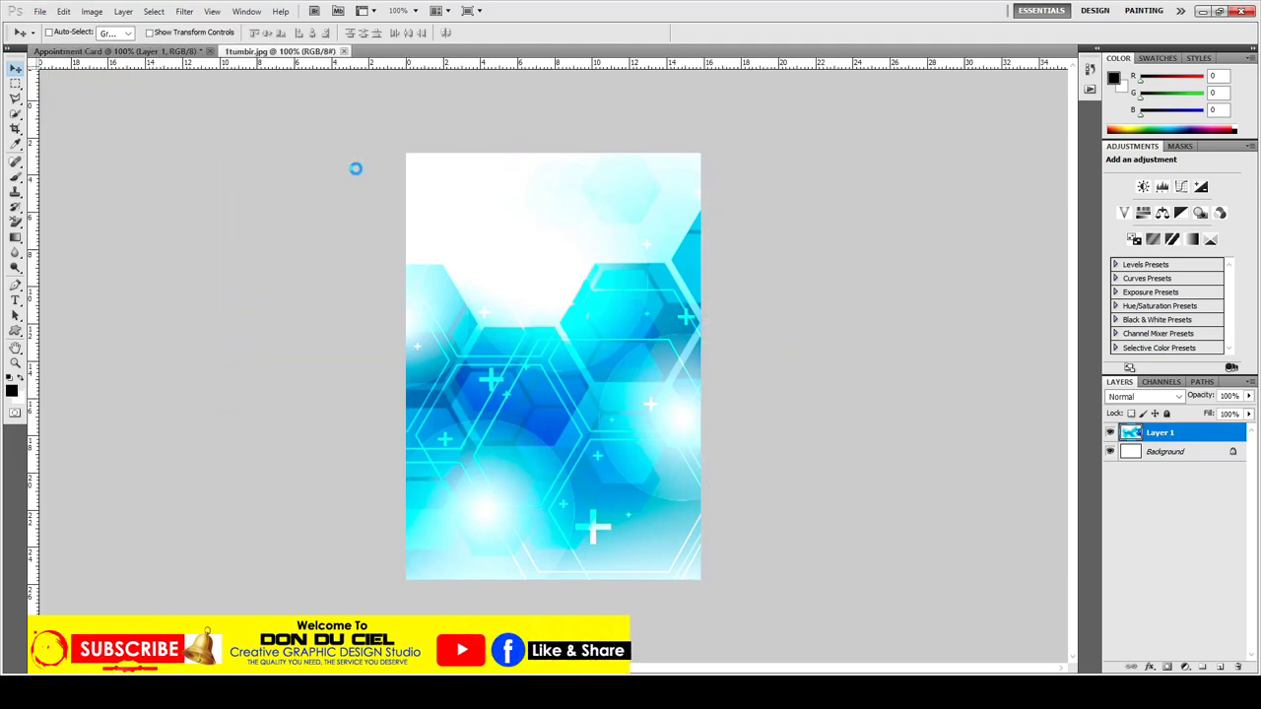
left_click(161, 17)
left_click(163, 23)
left_click(64, 11)
left_click(87, 123)
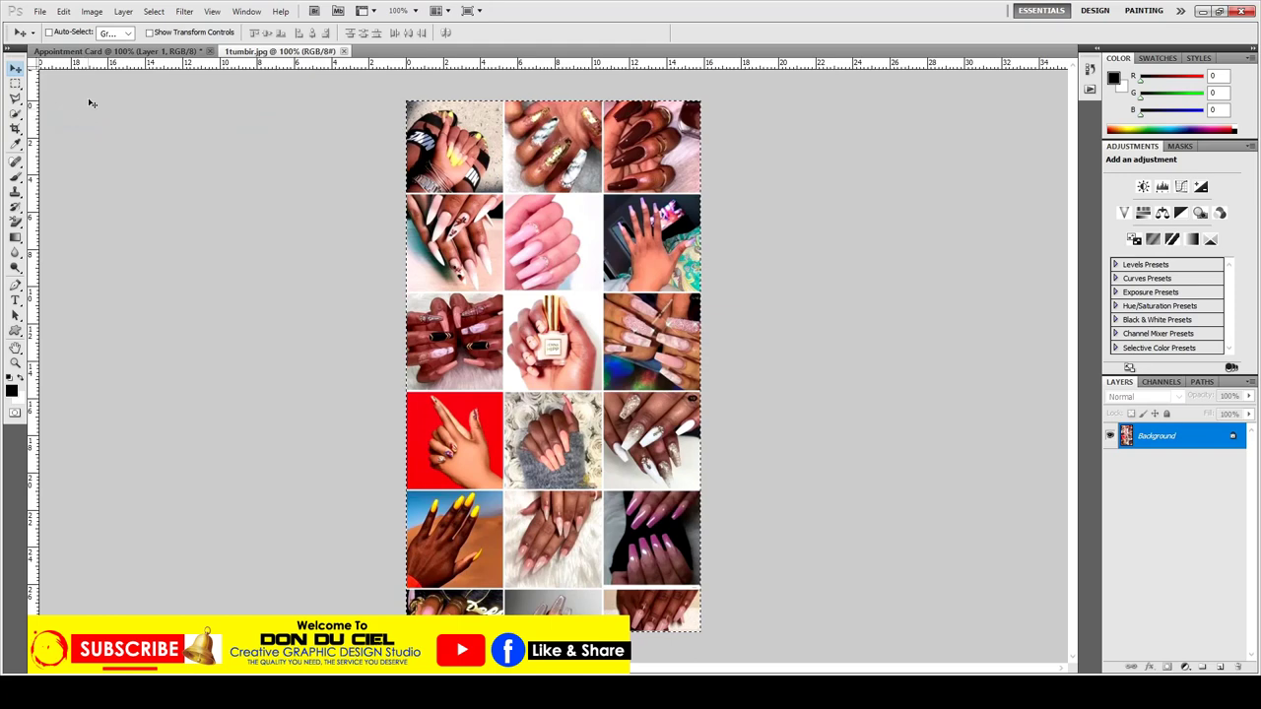
left_click(69, 52)
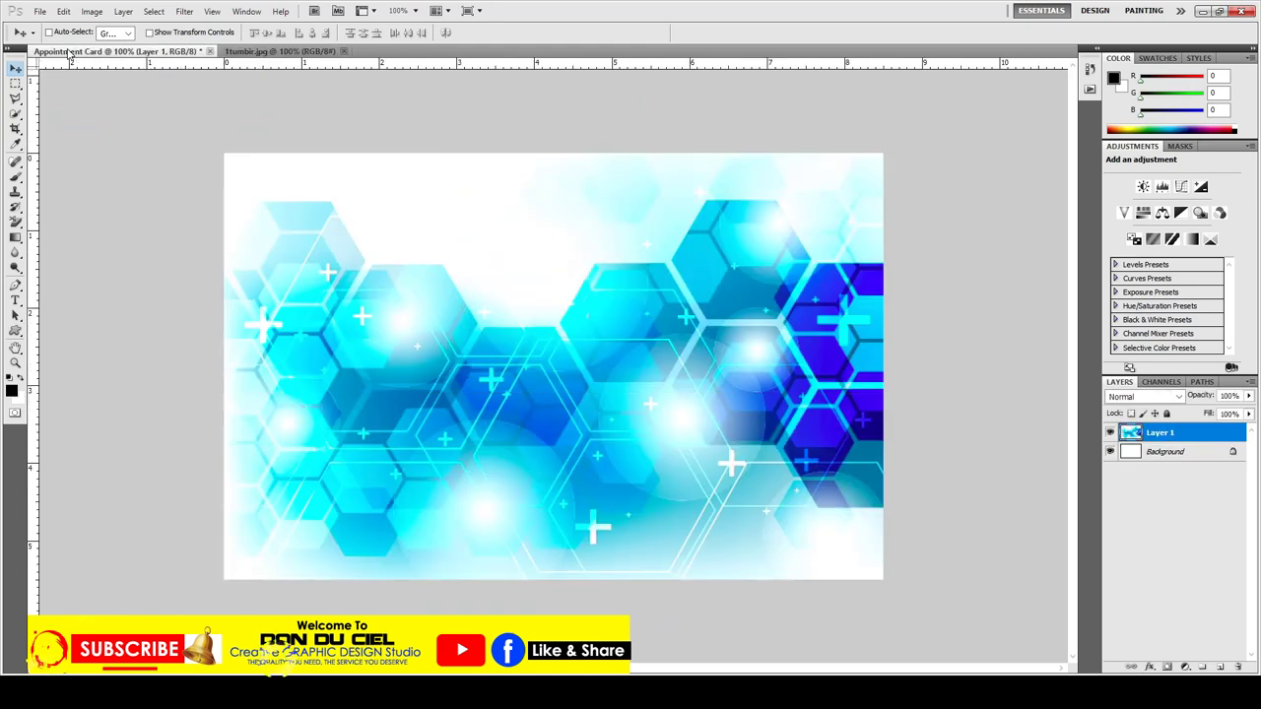
left_click(63, 11)
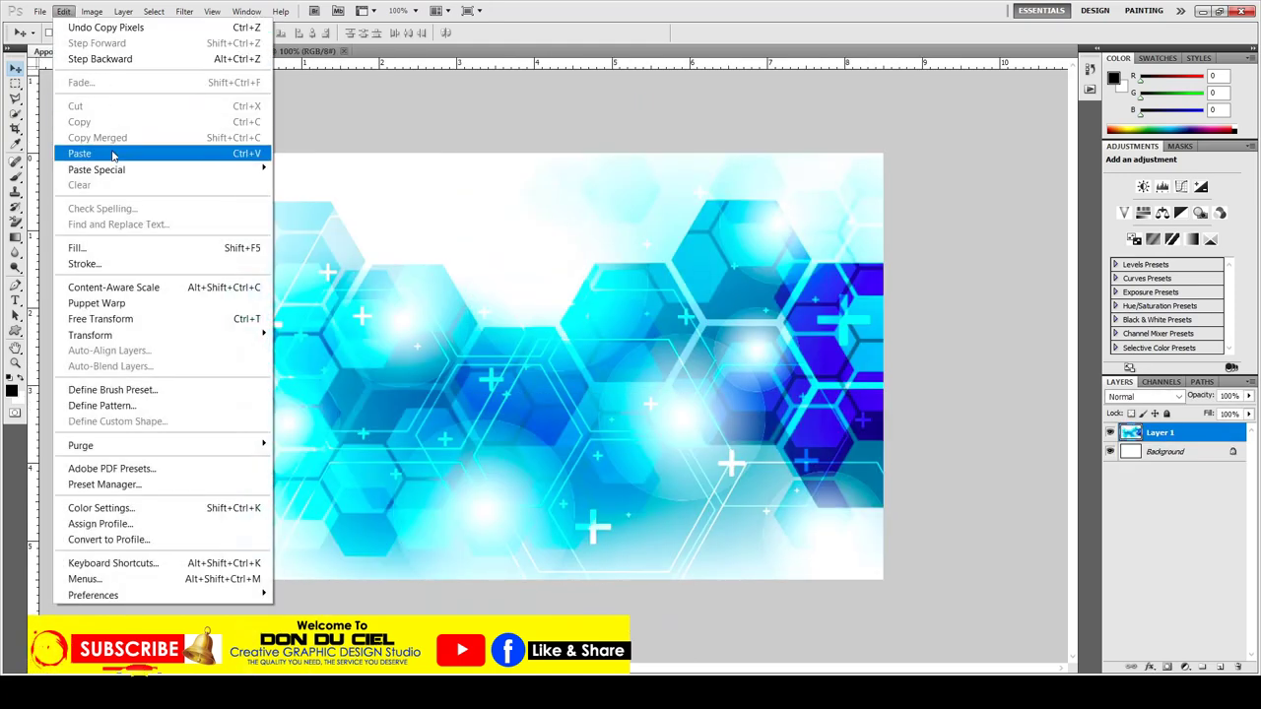
left_click(112, 153)
left_click_drag(495, 273, 313, 270)
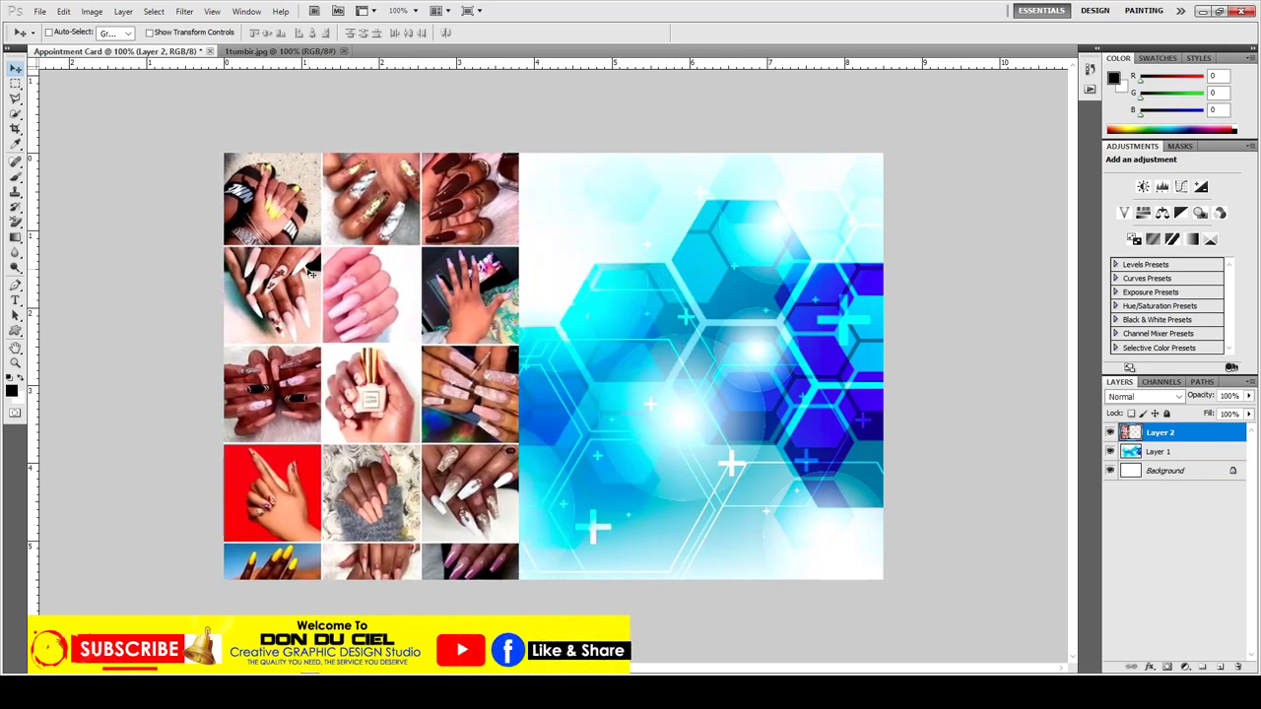
left_click(345, 52)
left_click(40, 10)
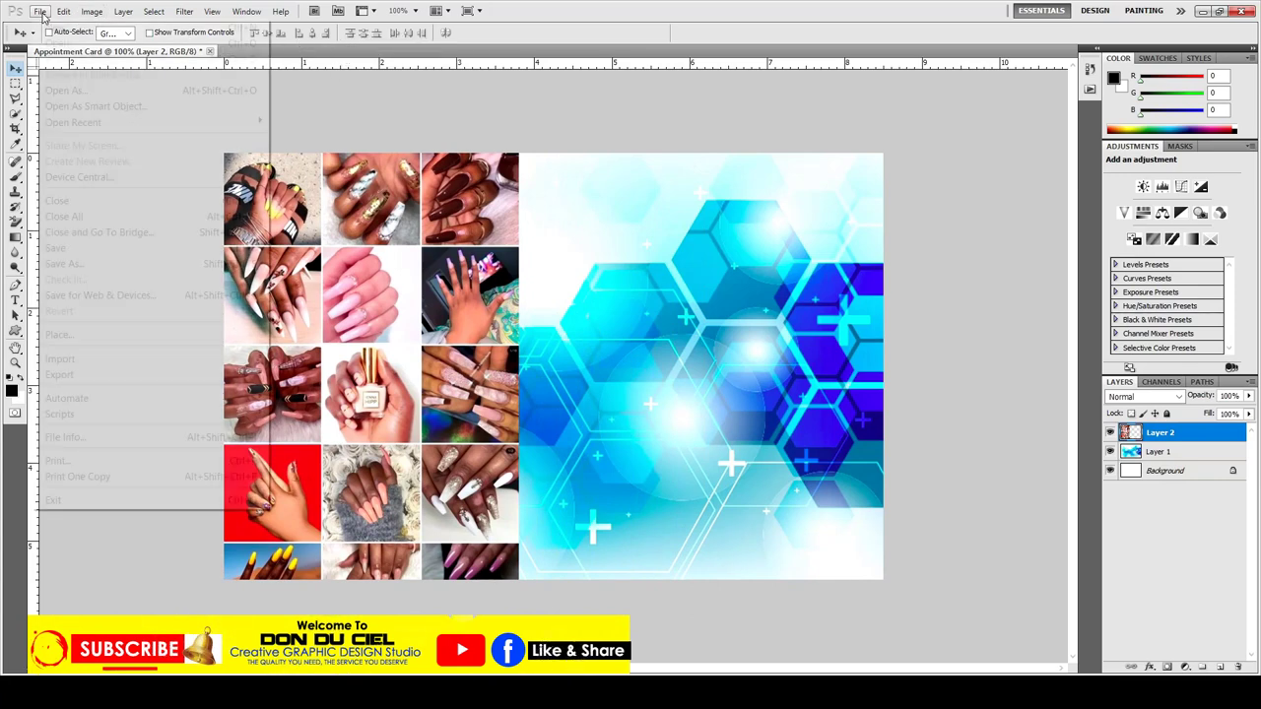
mouse_move(73, 122)
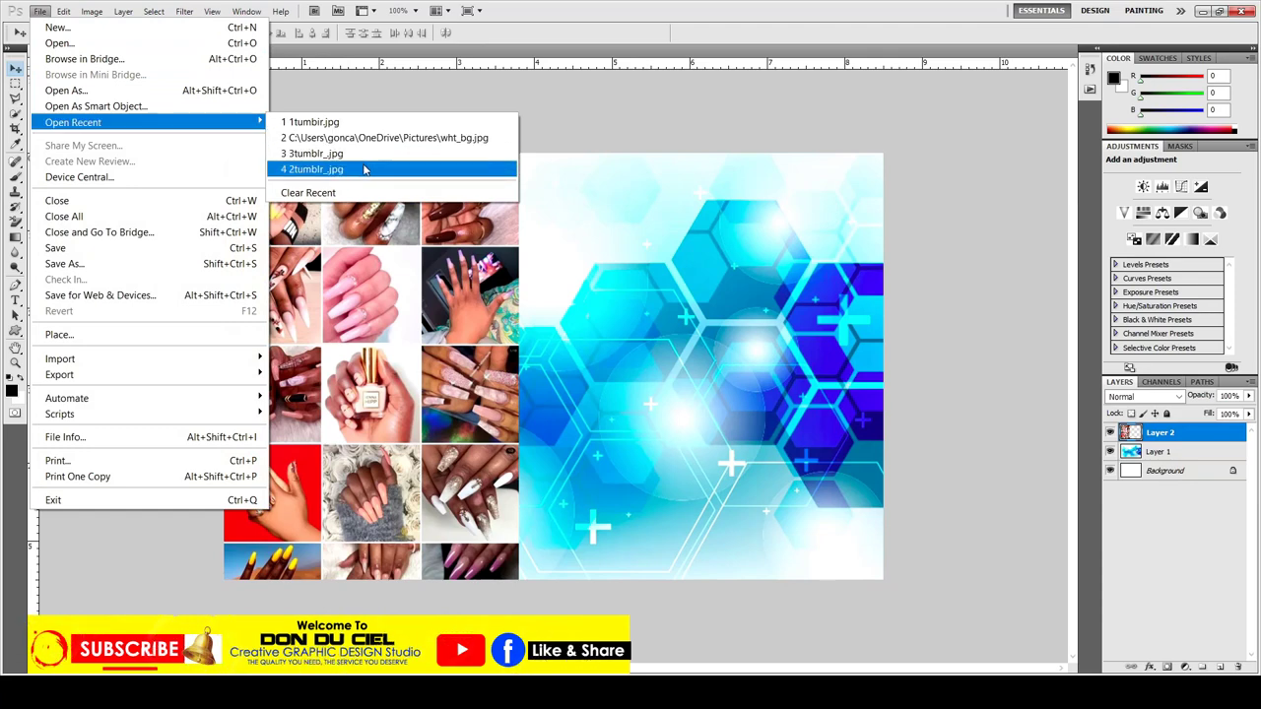
Paste the 2tumblr_.jpg collage beside the first one and close 2tumblr_.jpg
left_click(364, 169)
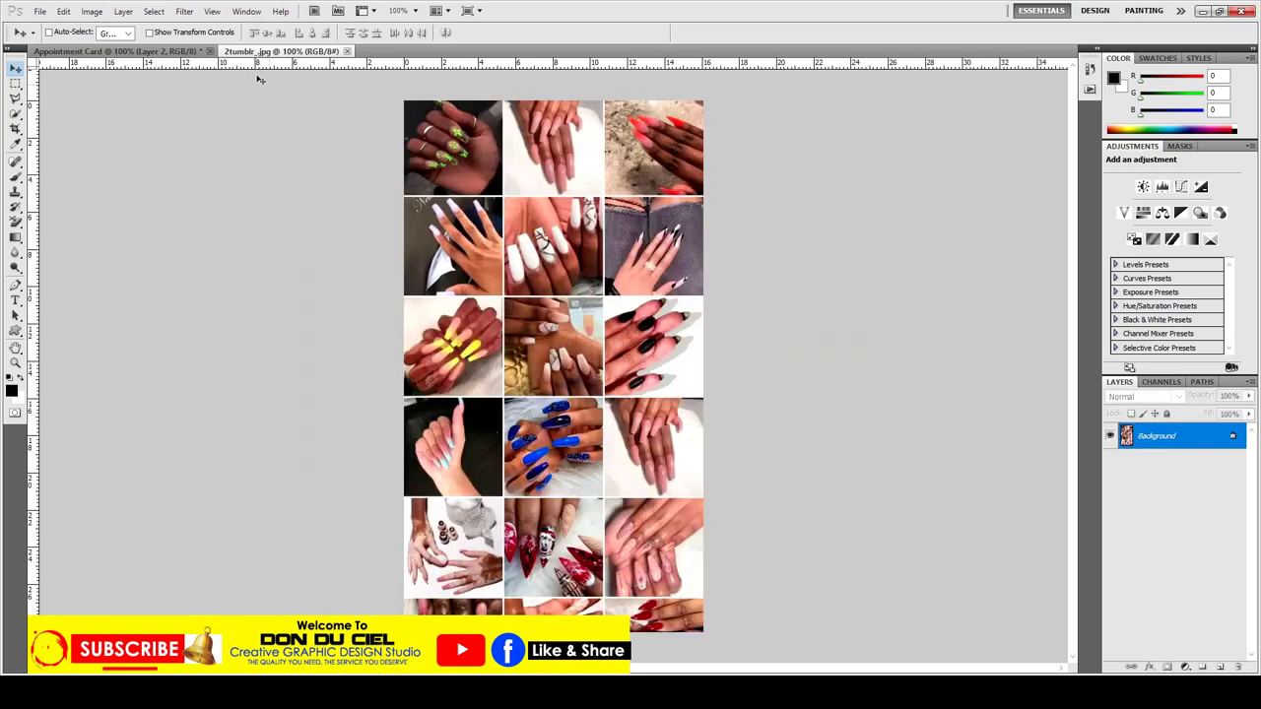
left_click(153, 11)
left_click(174, 30)
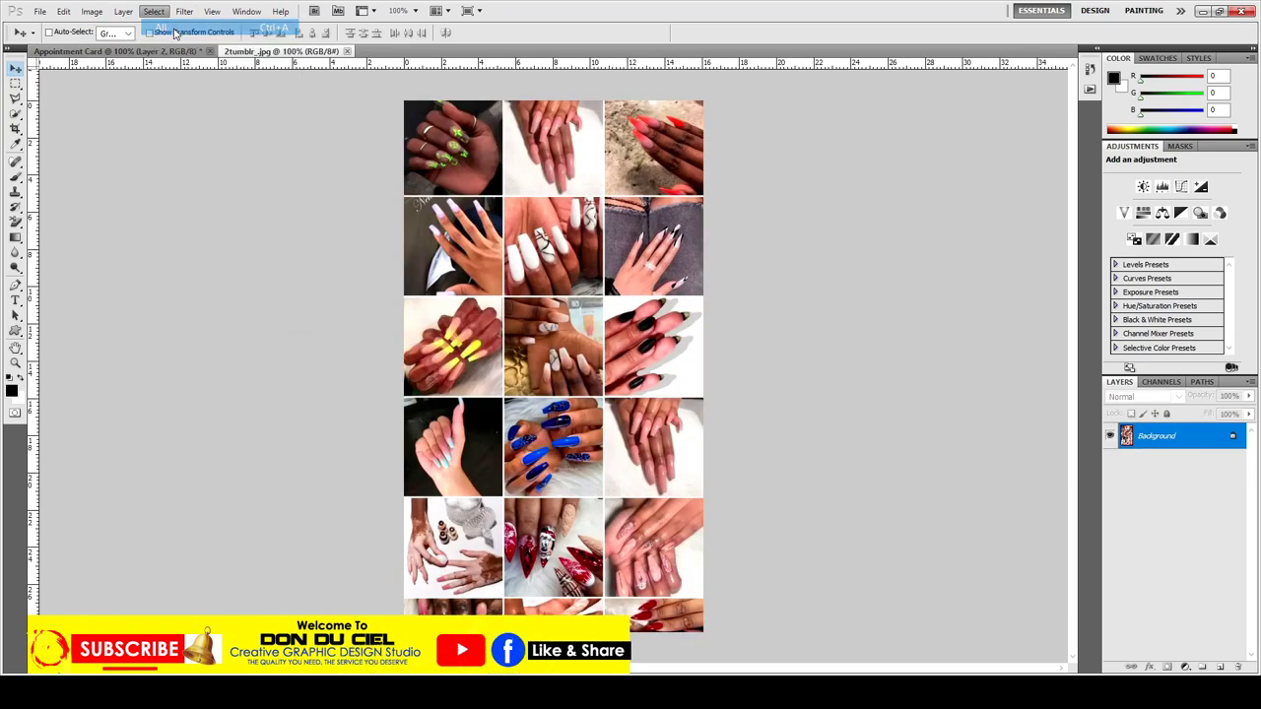
left_click(63, 11)
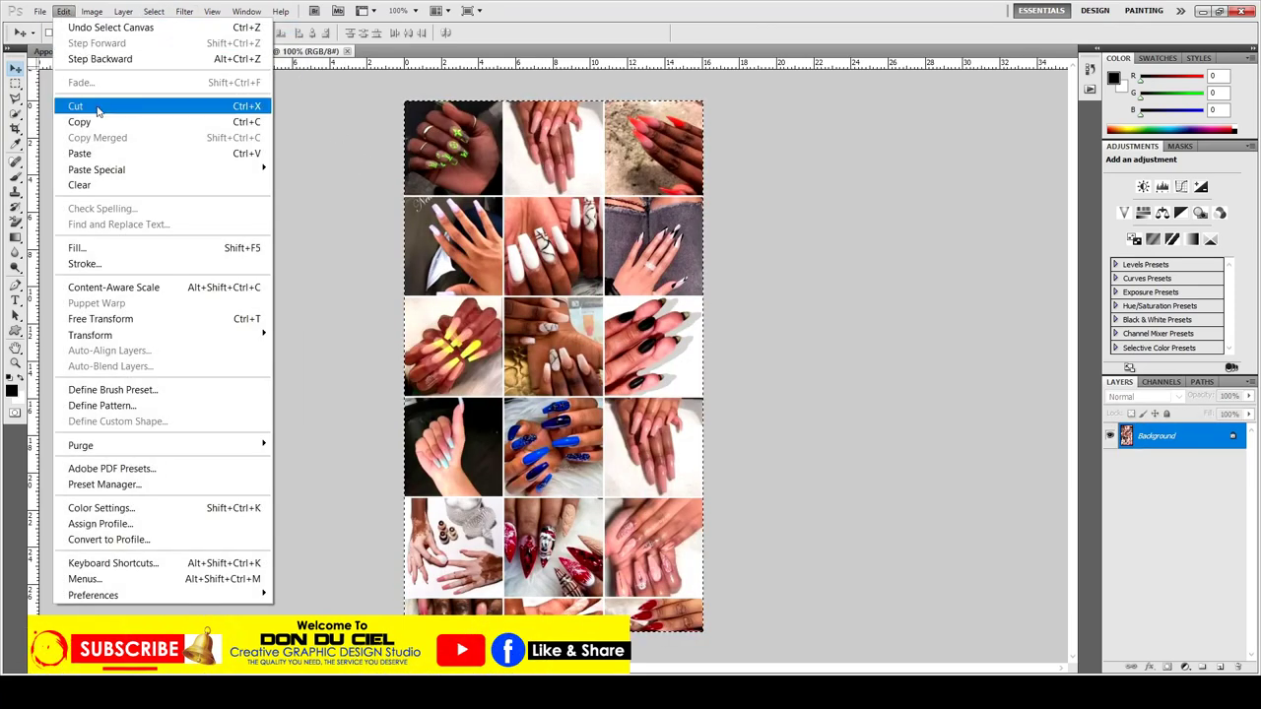
left_click(80, 122)
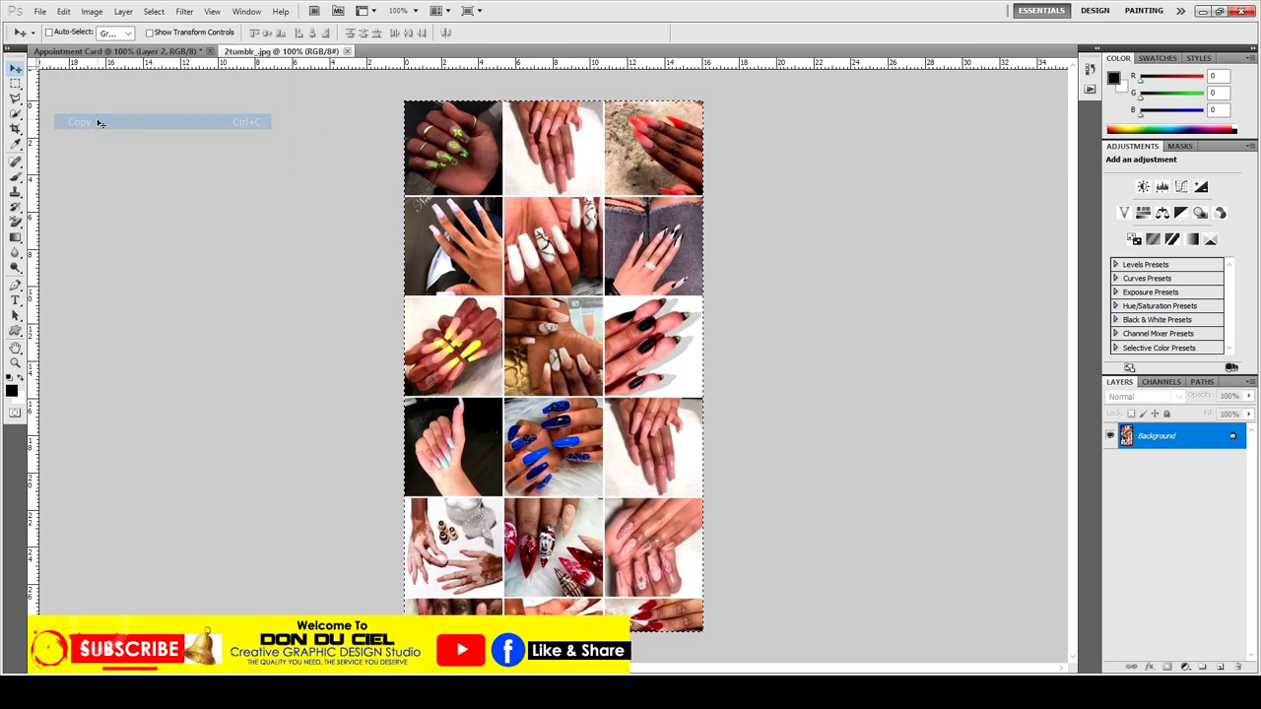
left_click(69, 51)
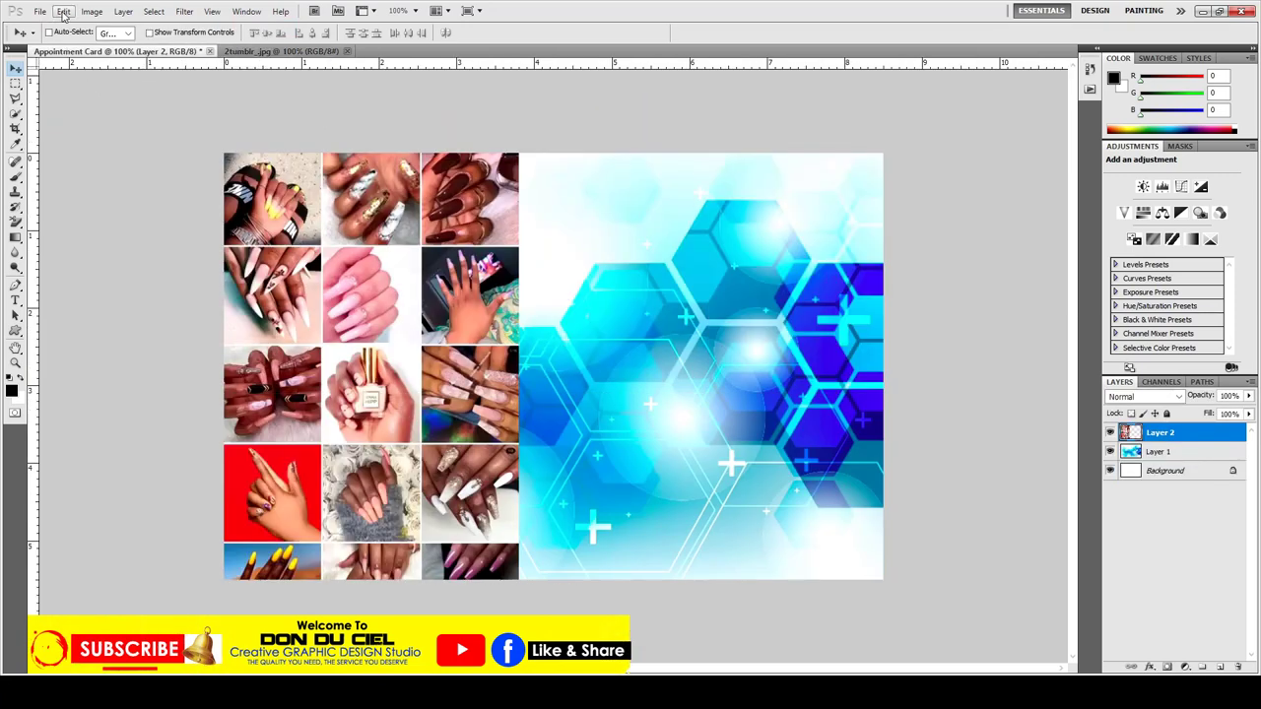
left_click(63, 11)
left_click(103, 153)
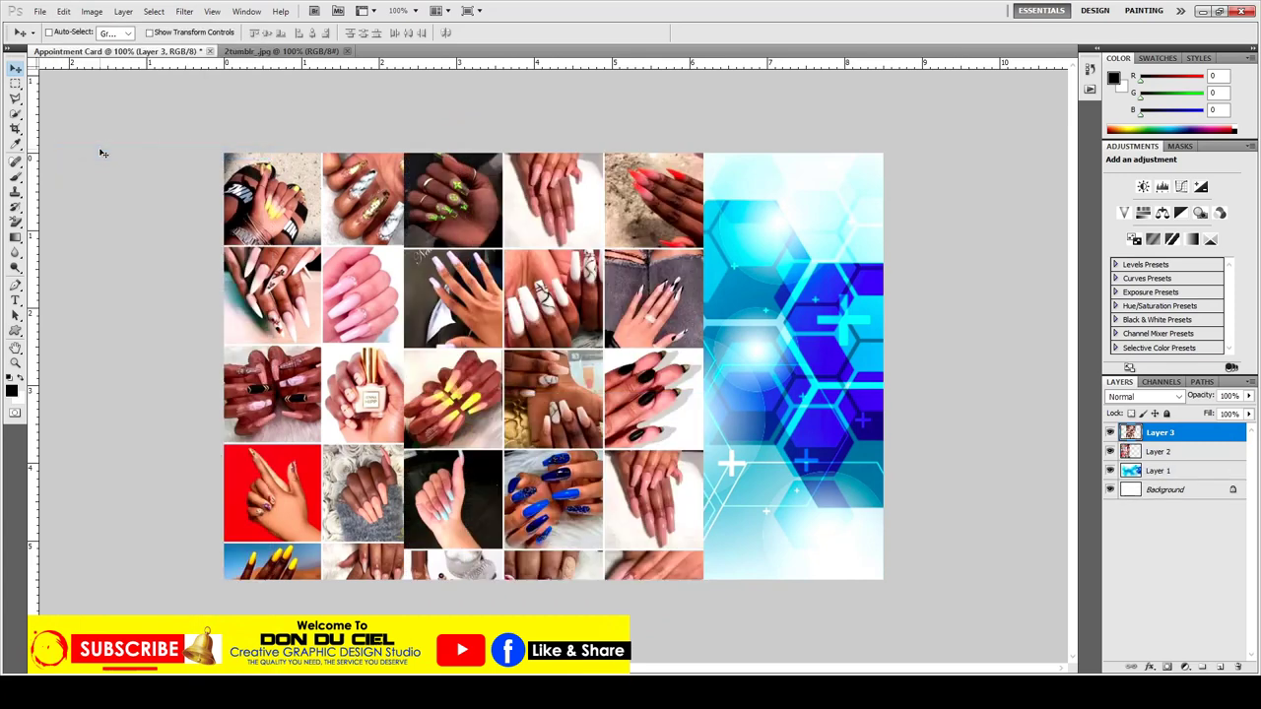
mouse_move(555, 318)
left_mouse_down()
mouse_move(693, 318)
mouse_move(670, 320)
left_mouse_up()
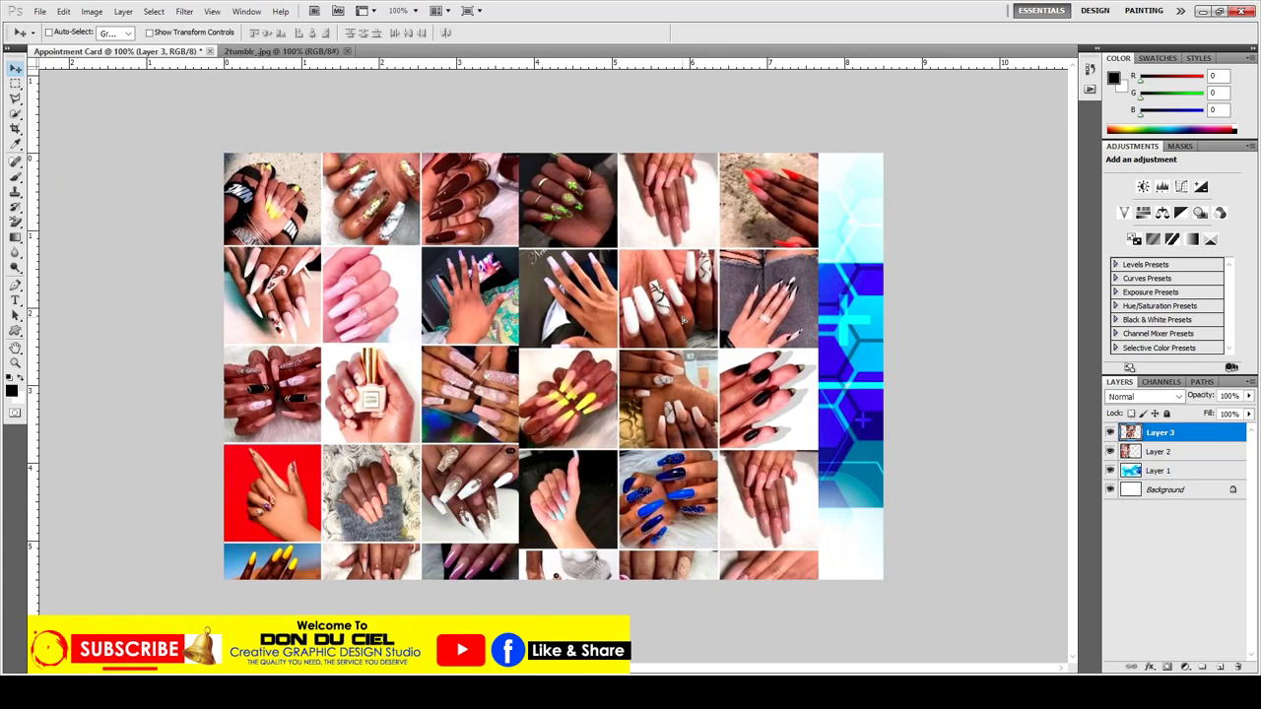
left_click_drag(683, 320, 684, 321)
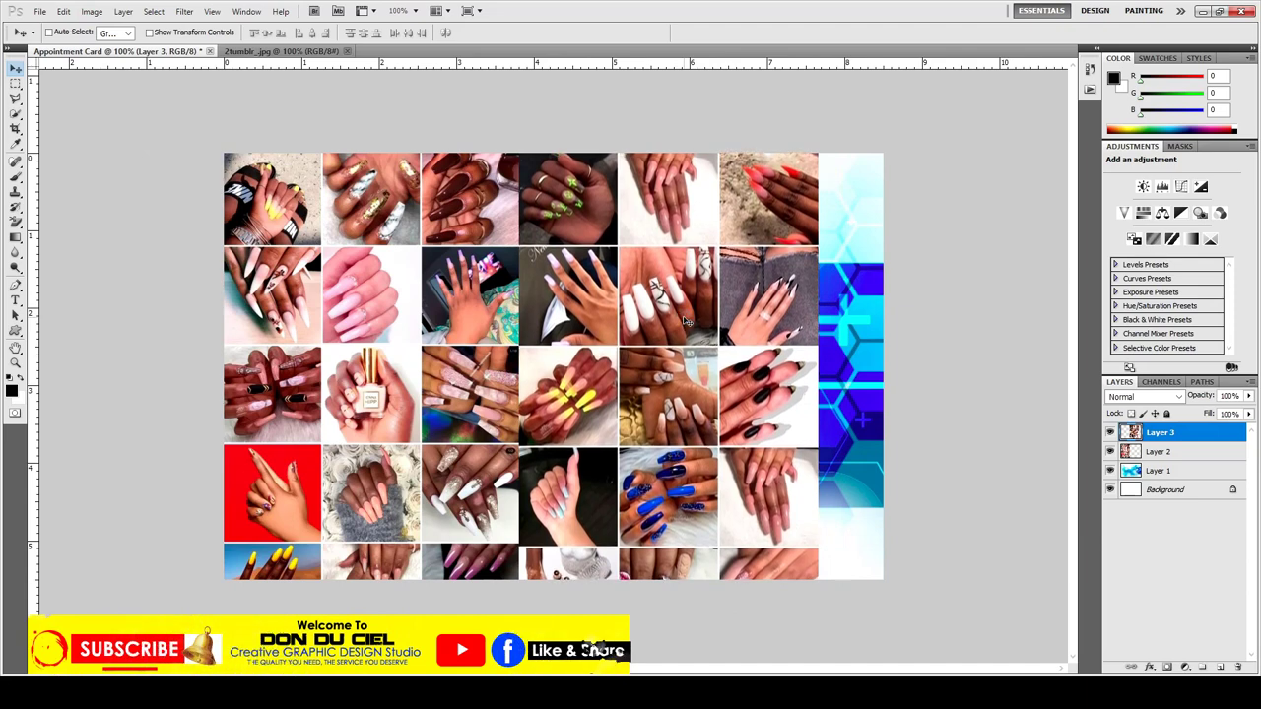
left_click(346, 51)
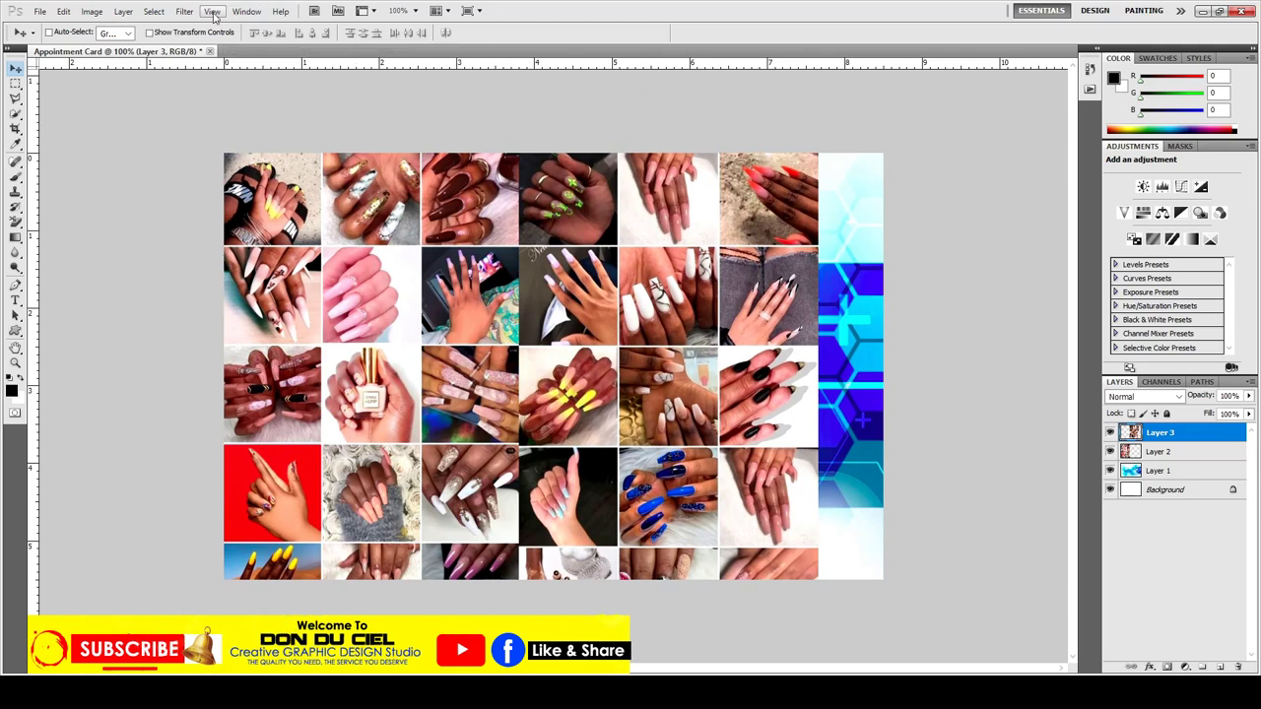
left_click(40, 11)
mouse_move(73, 122)
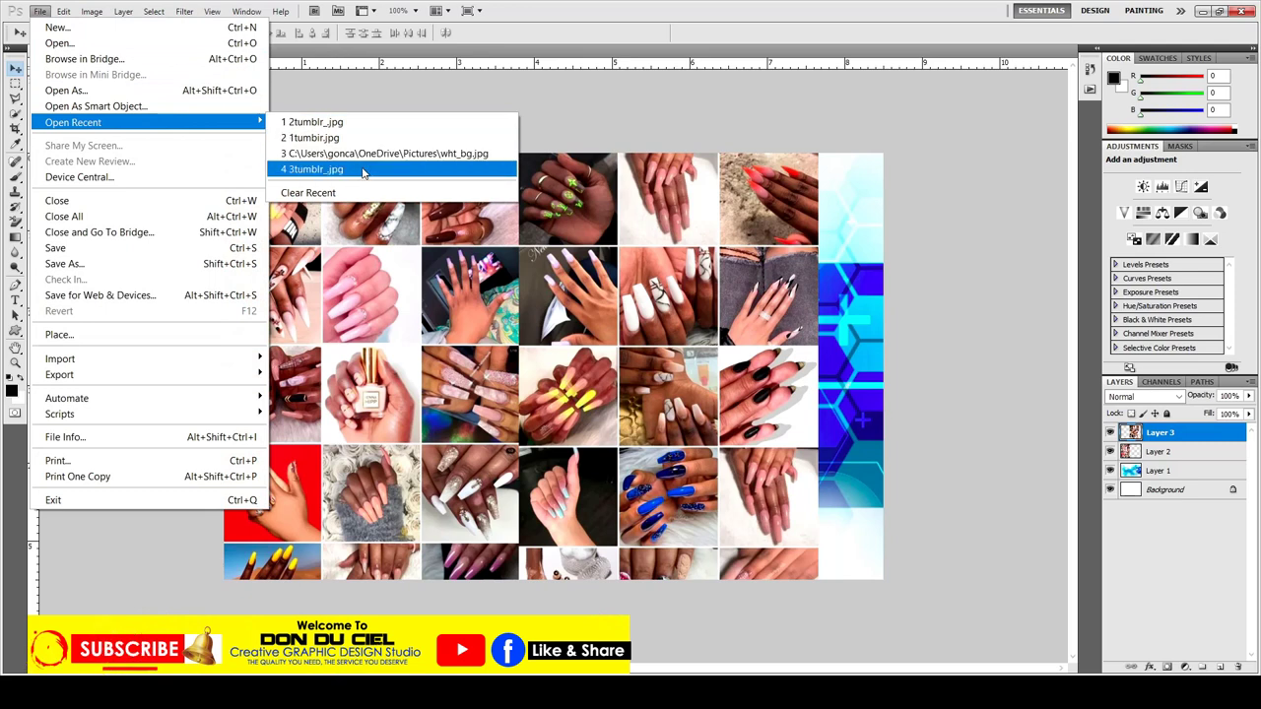
Copy the 3tumblr_.jpg collage into the card and move it to the right edge
left_click(361, 169)
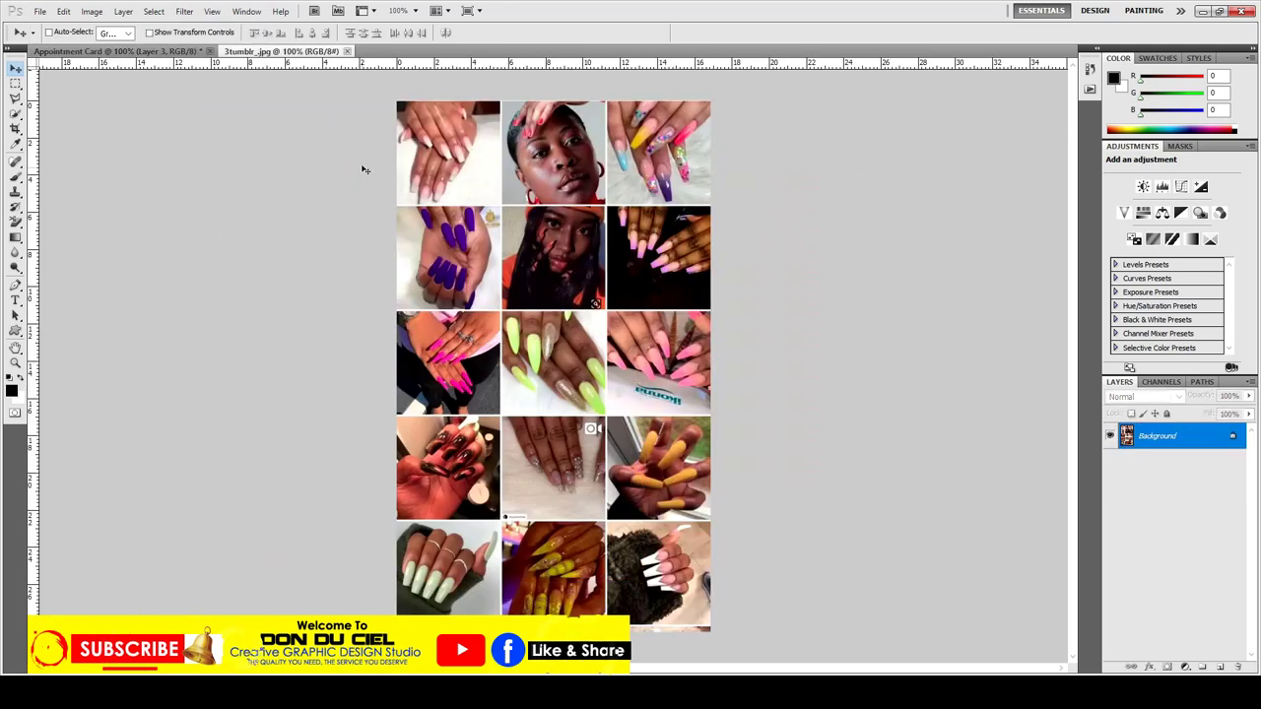
left_click(154, 11)
left_click(164, 27)
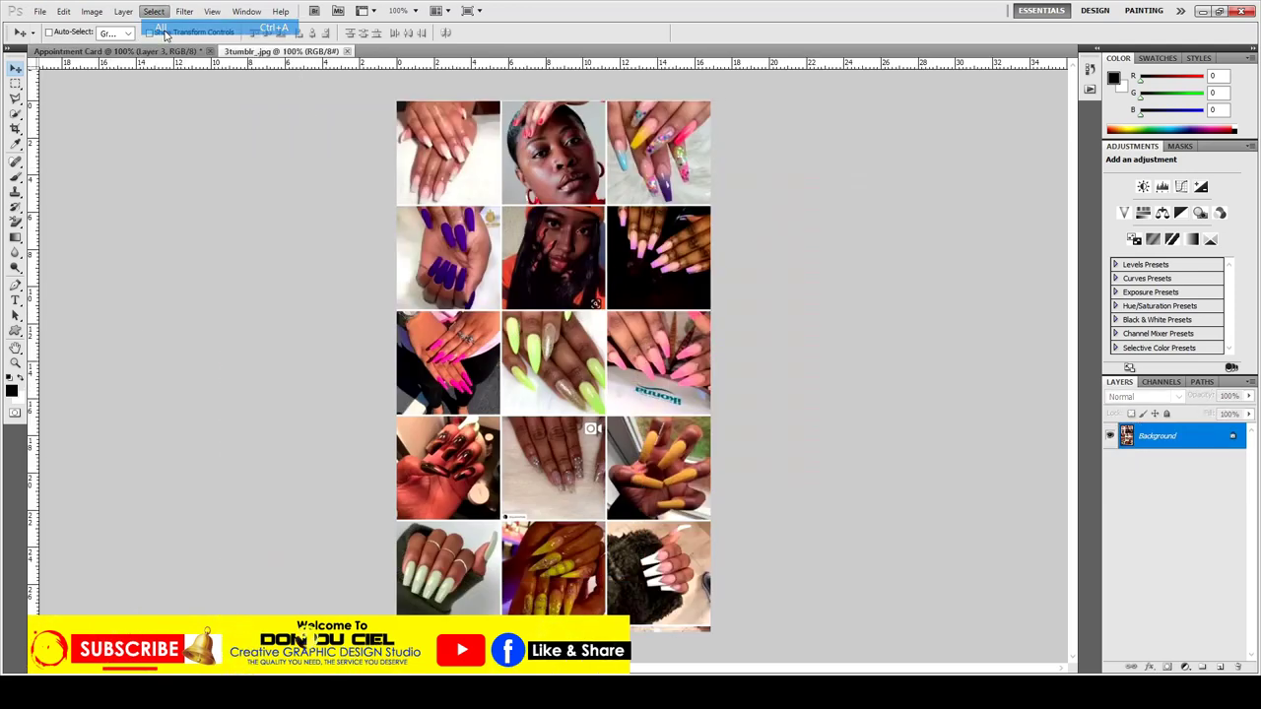
left_click(63, 11)
left_click(89, 121)
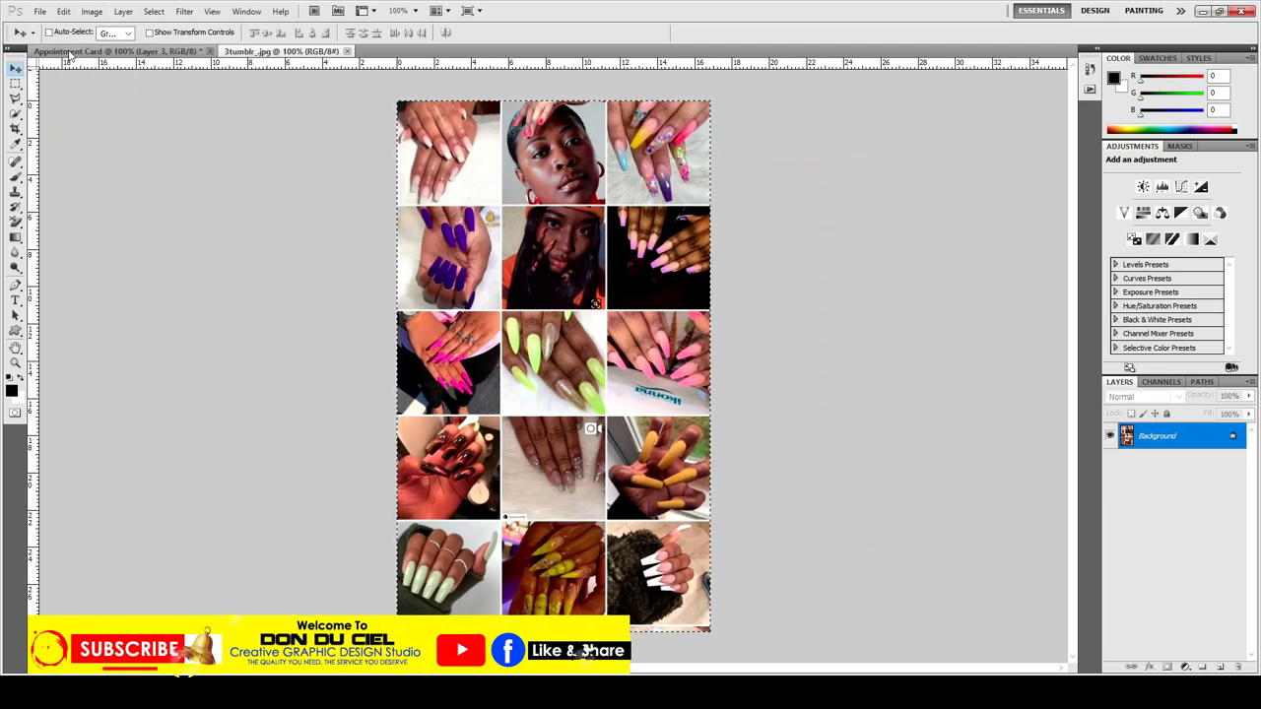
left_click(69, 51)
left_click(63, 11)
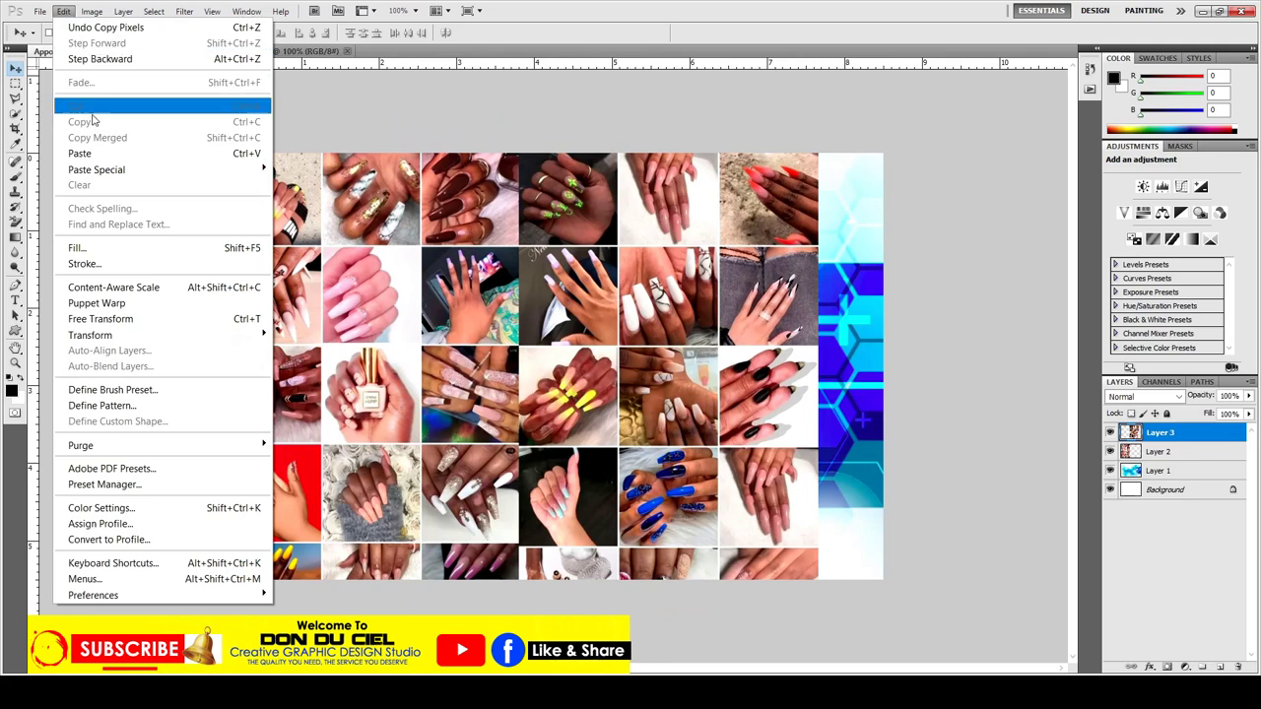
left_click(91, 153)
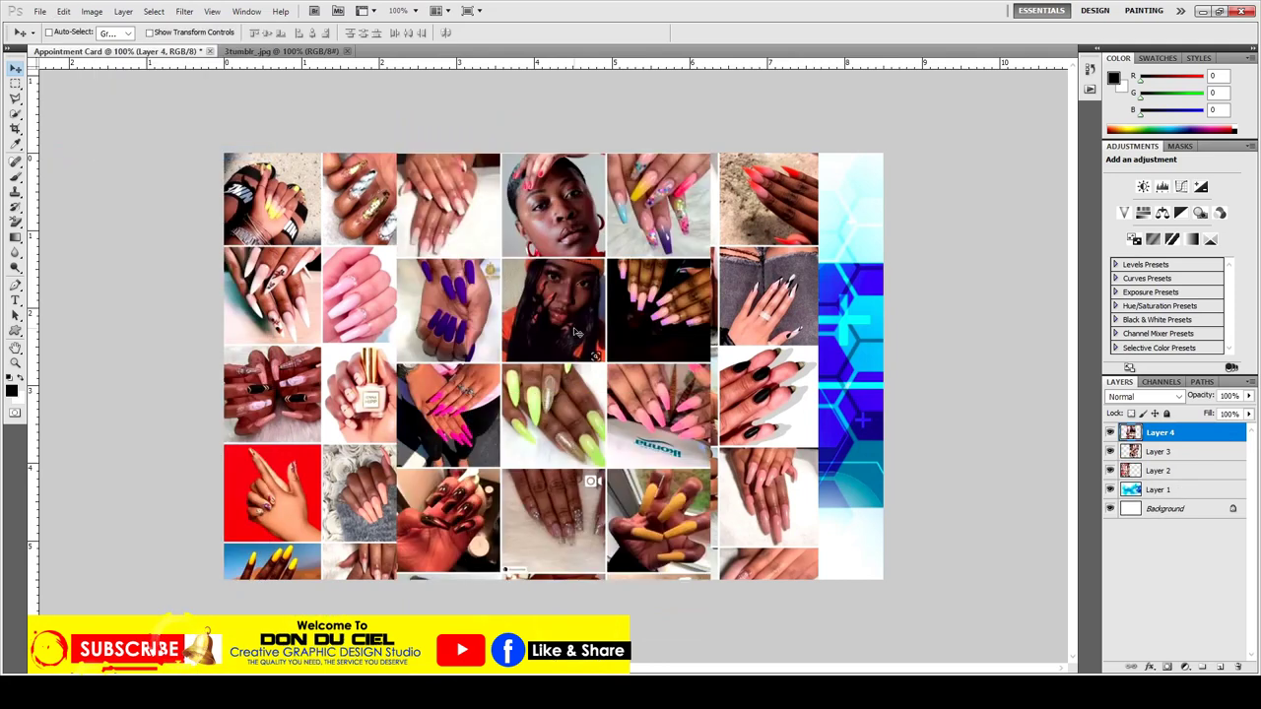
mouse_move(557, 315)
left_mouse_down()
mouse_move(915, 322)
mouse_move(906, 316)
left_mouse_up()
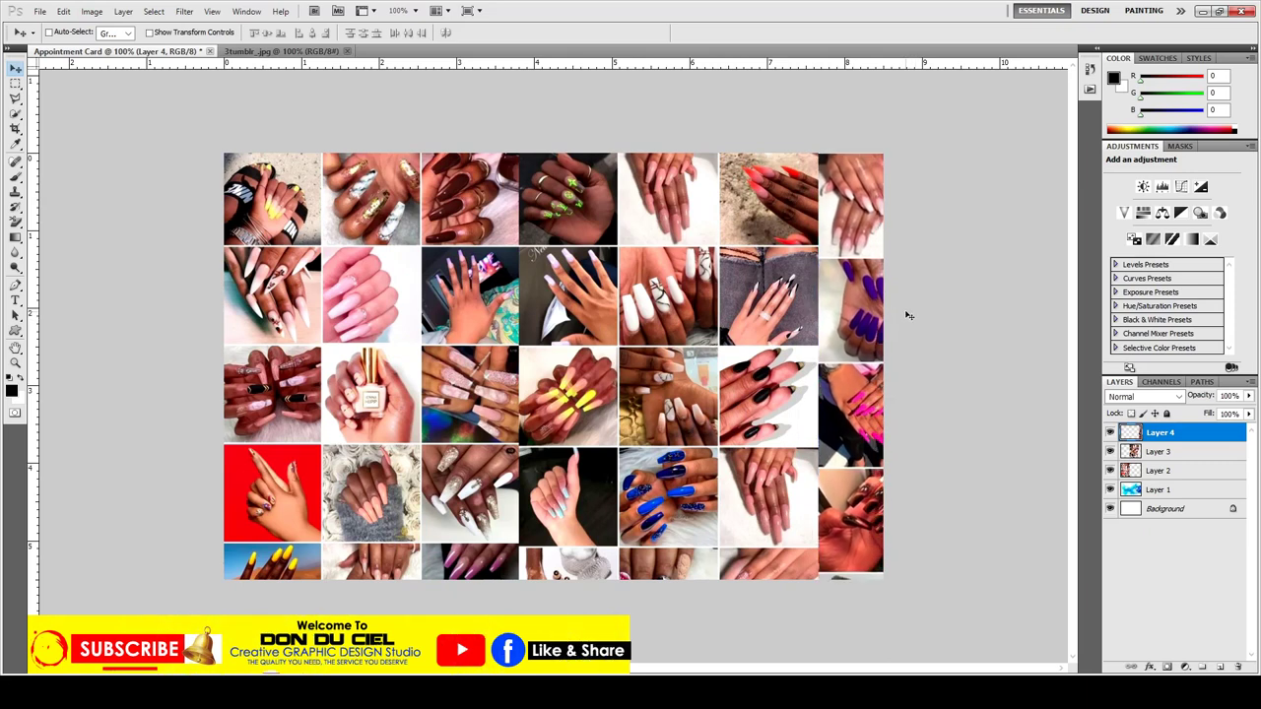
Nudge the third collage up, merge Layers 2–4 into one, and close 3tumblr_.jpg
key("Up")
key("Up")
key("Up")
key("Up")
key("Up")
key("Up")
key("Up")
key("Up")
key("Up")
key("Up")
key("Up")
key("Up")
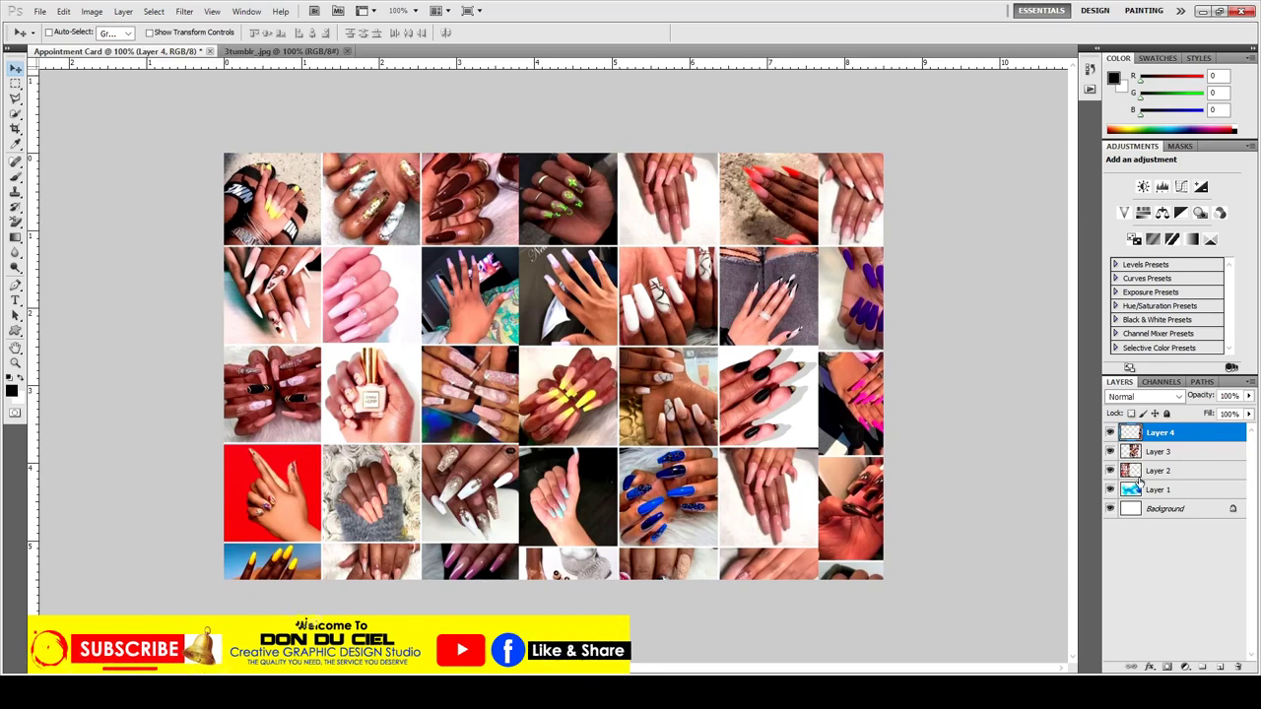
left_click(1170, 473, "shift")
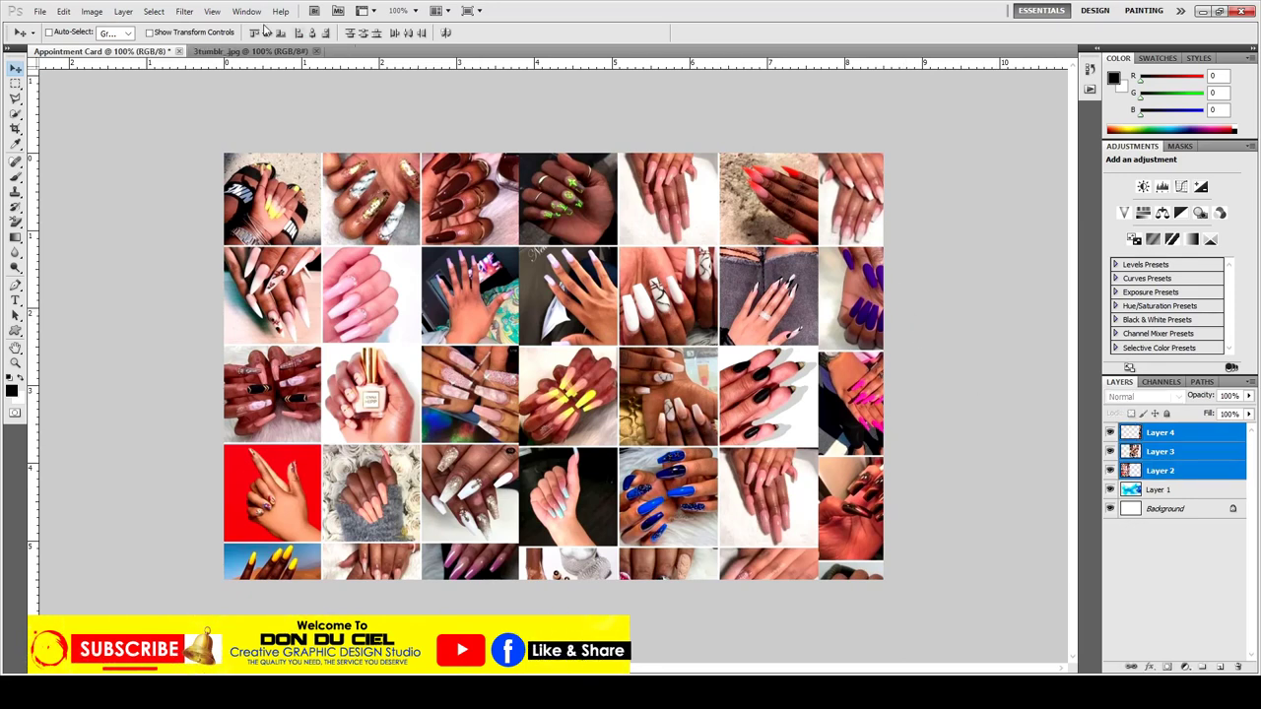
left_click(122, 11)
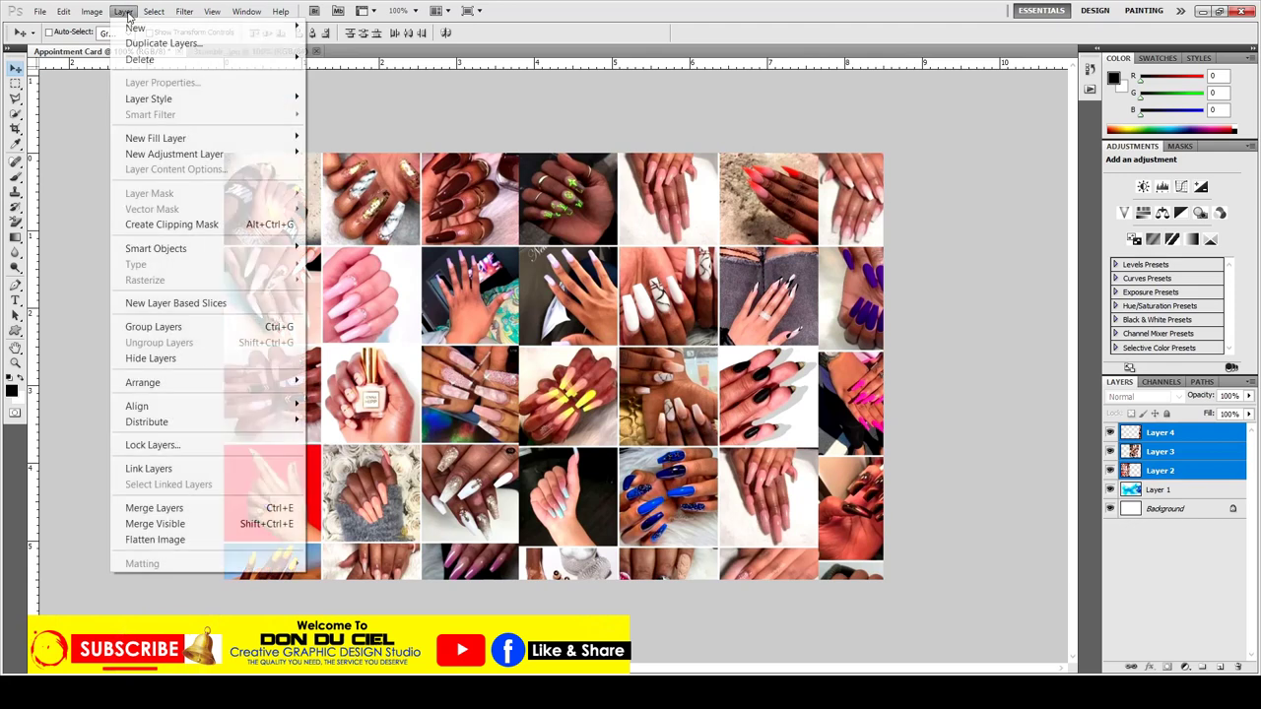
left_click(190, 511)
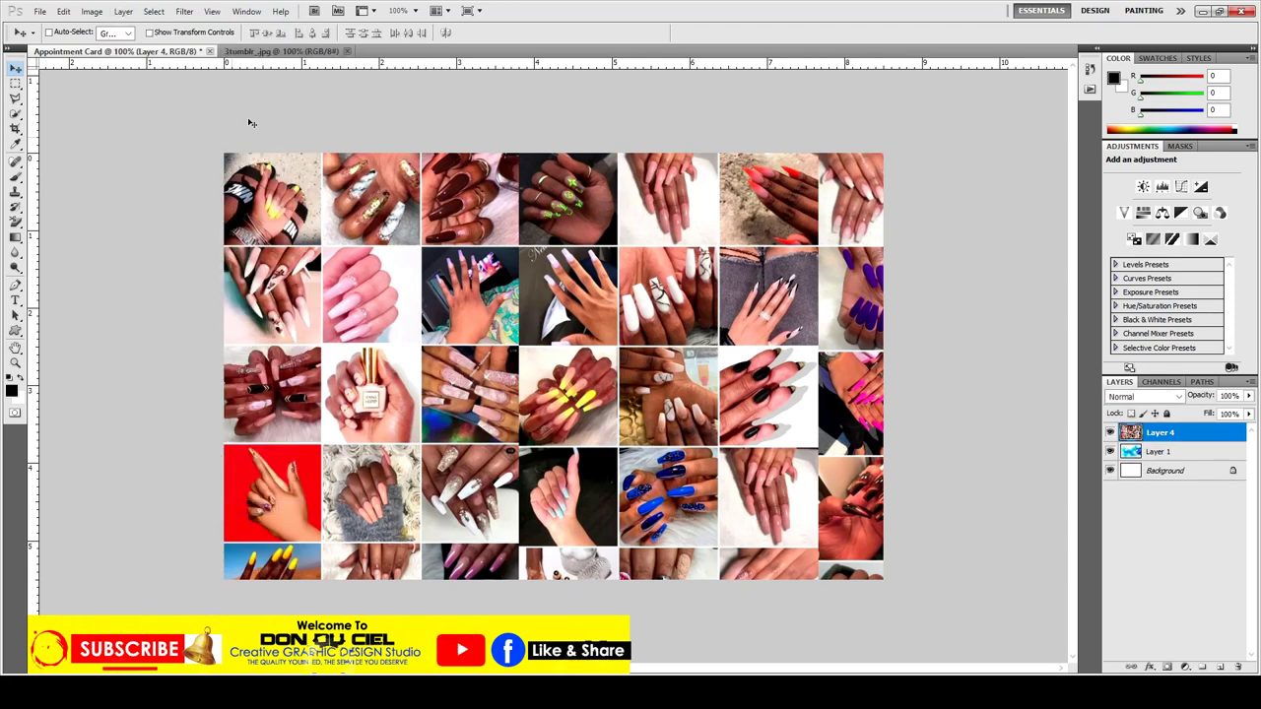
left_click(347, 52)
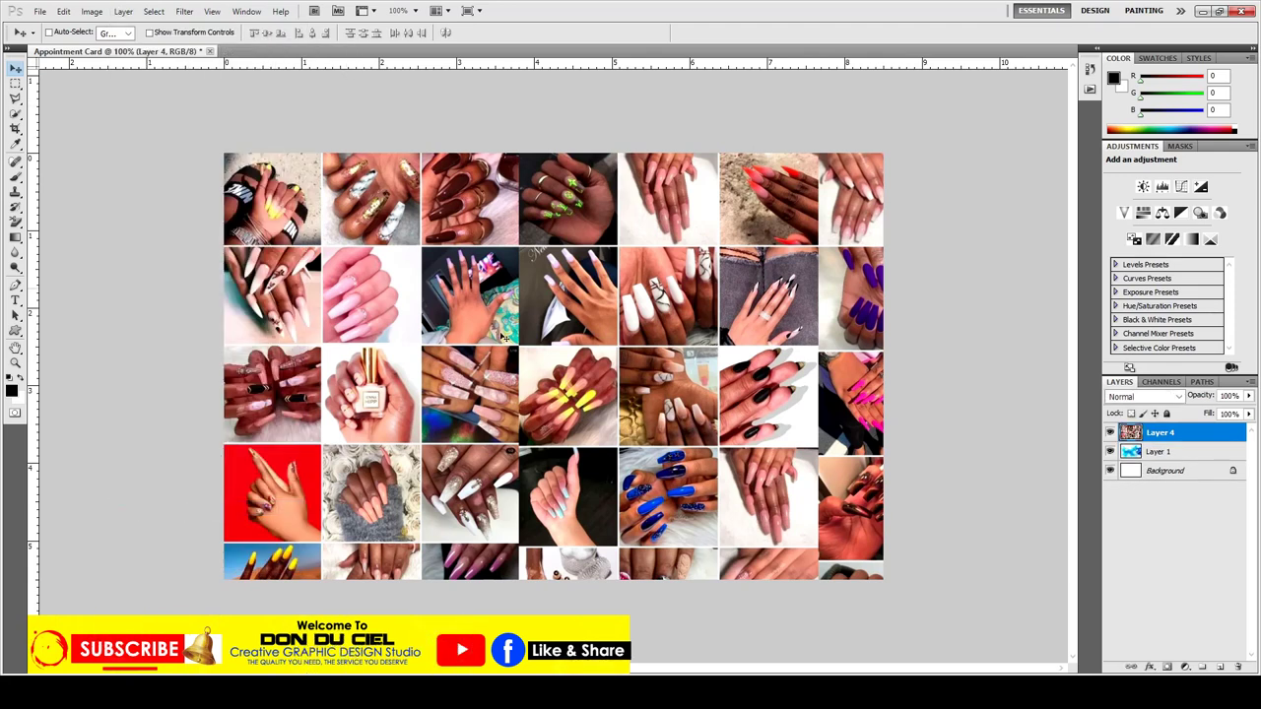
Mask the merged collage with an upward black-to-white gradient and add two horizontal guides near the bottom
left_click(1167, 668)
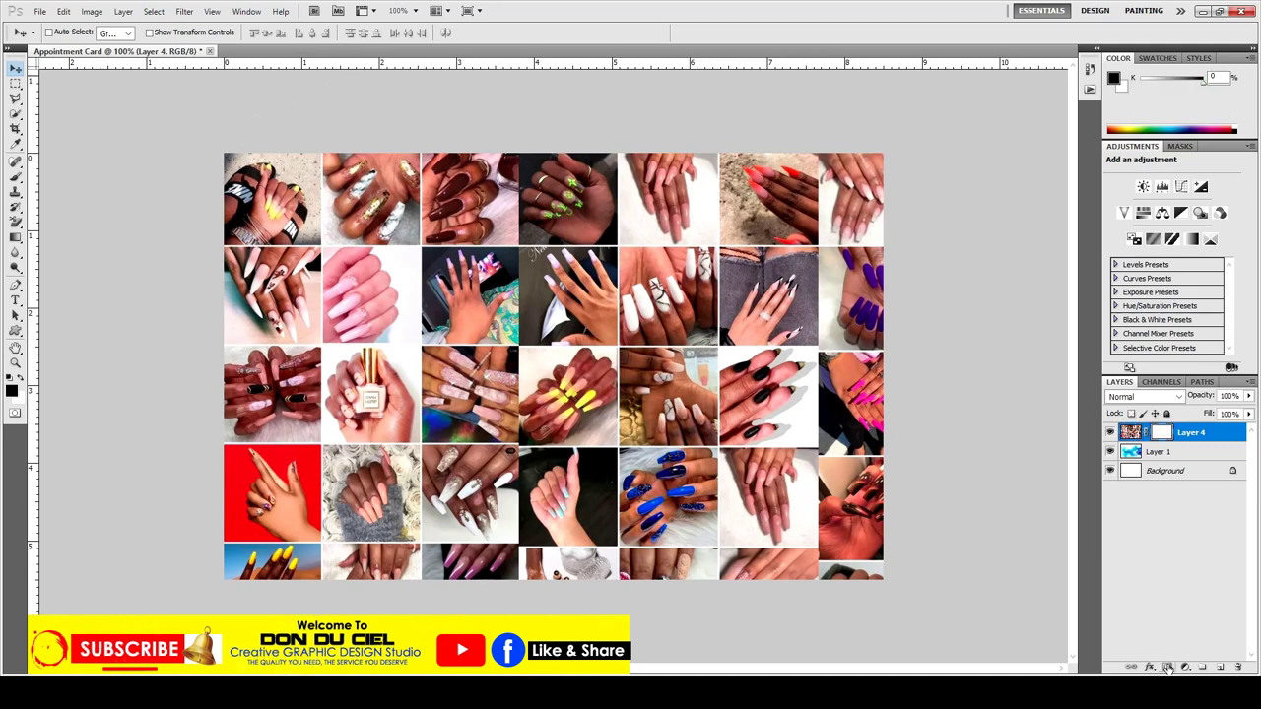
left_click(15, 237)
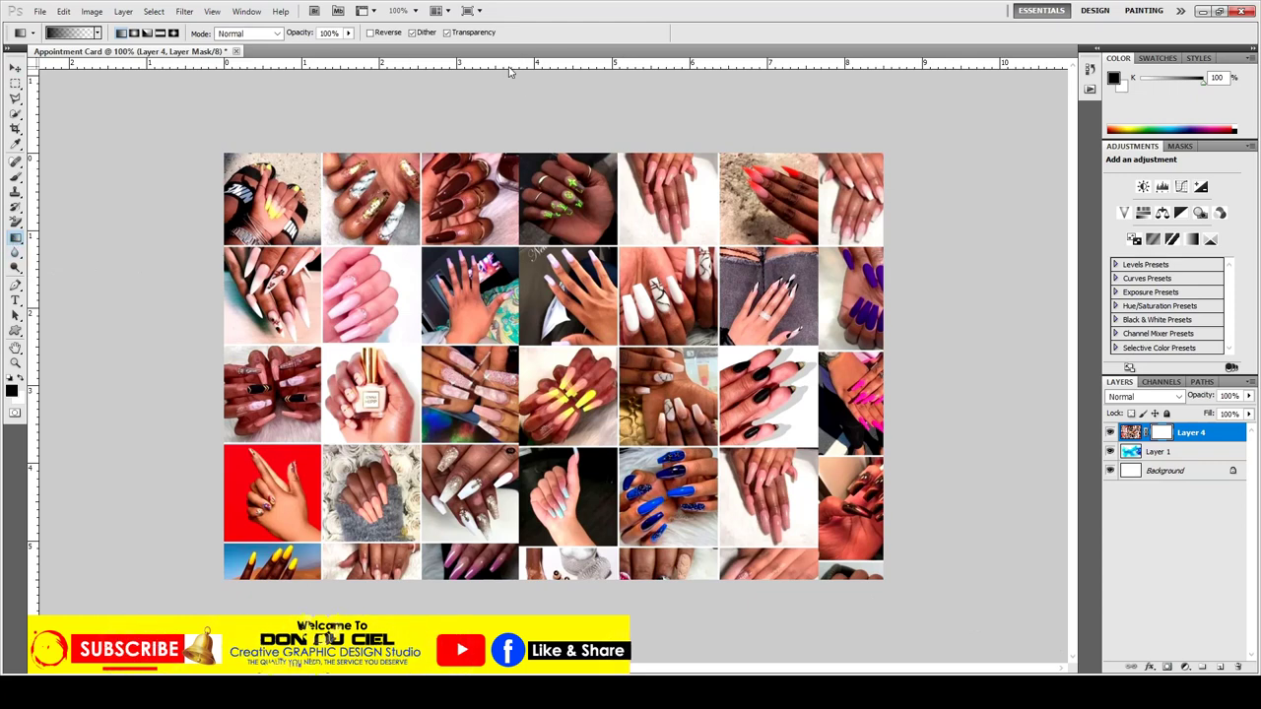
left_click_drag(554, 438, 553, 464)
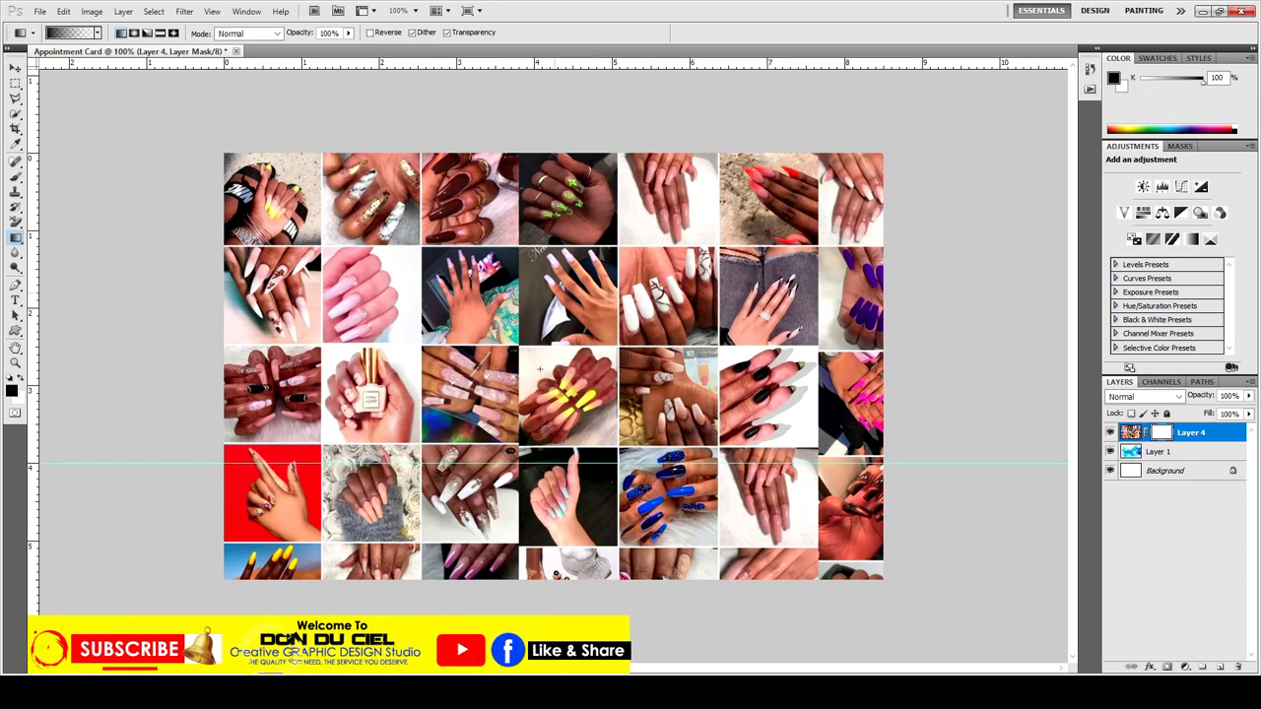
left_click_drag(569, 561, 570, 449)
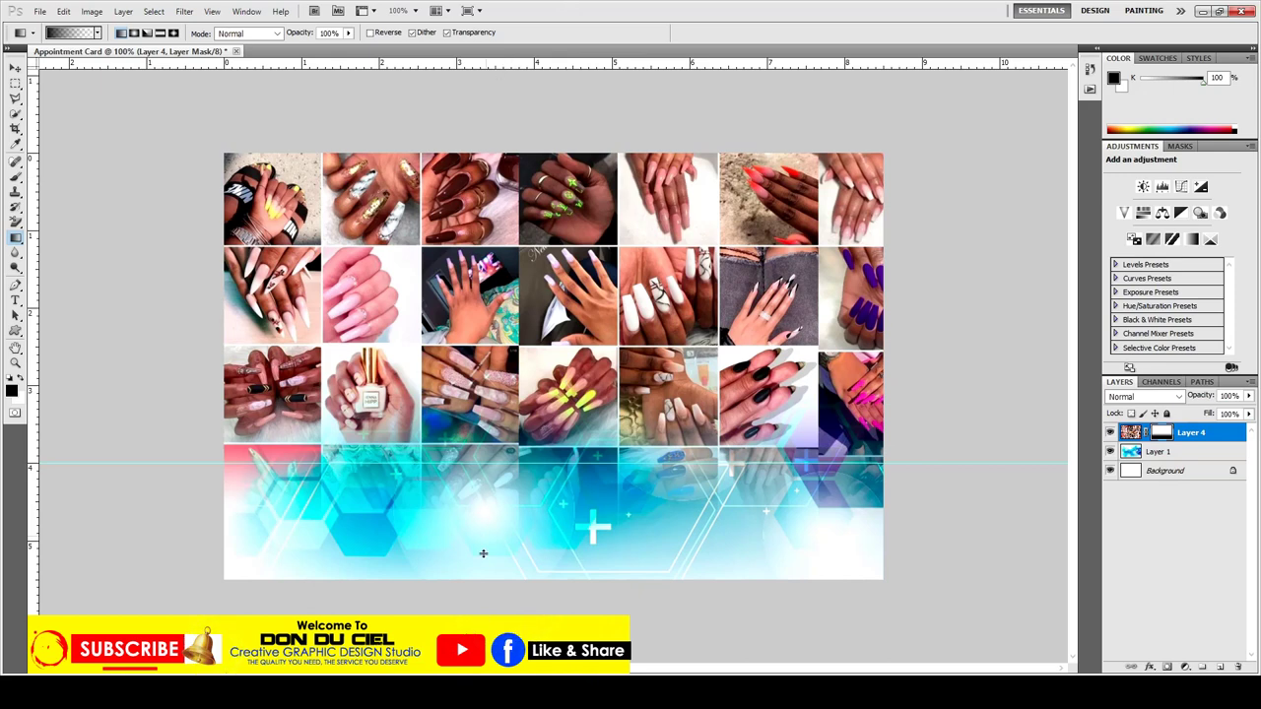
left_click_drag(509, 327, 480, 541)
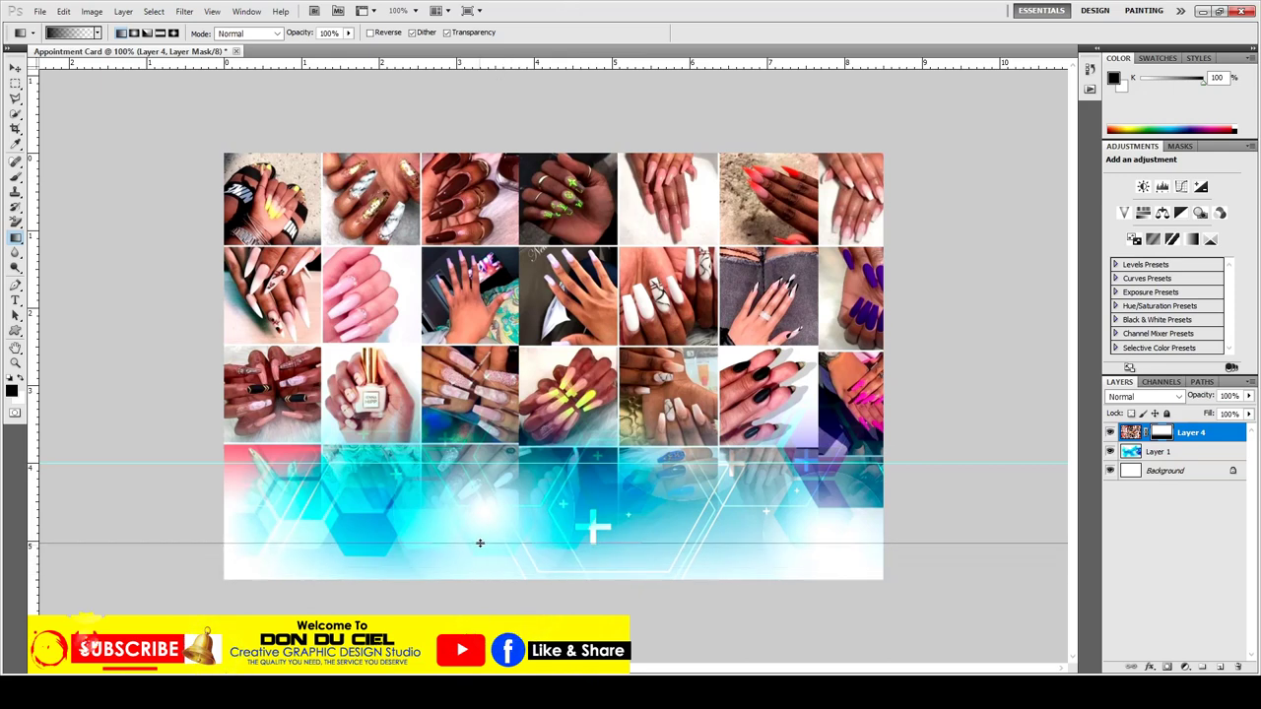
left_click_drag(480, 541, 481, 540)
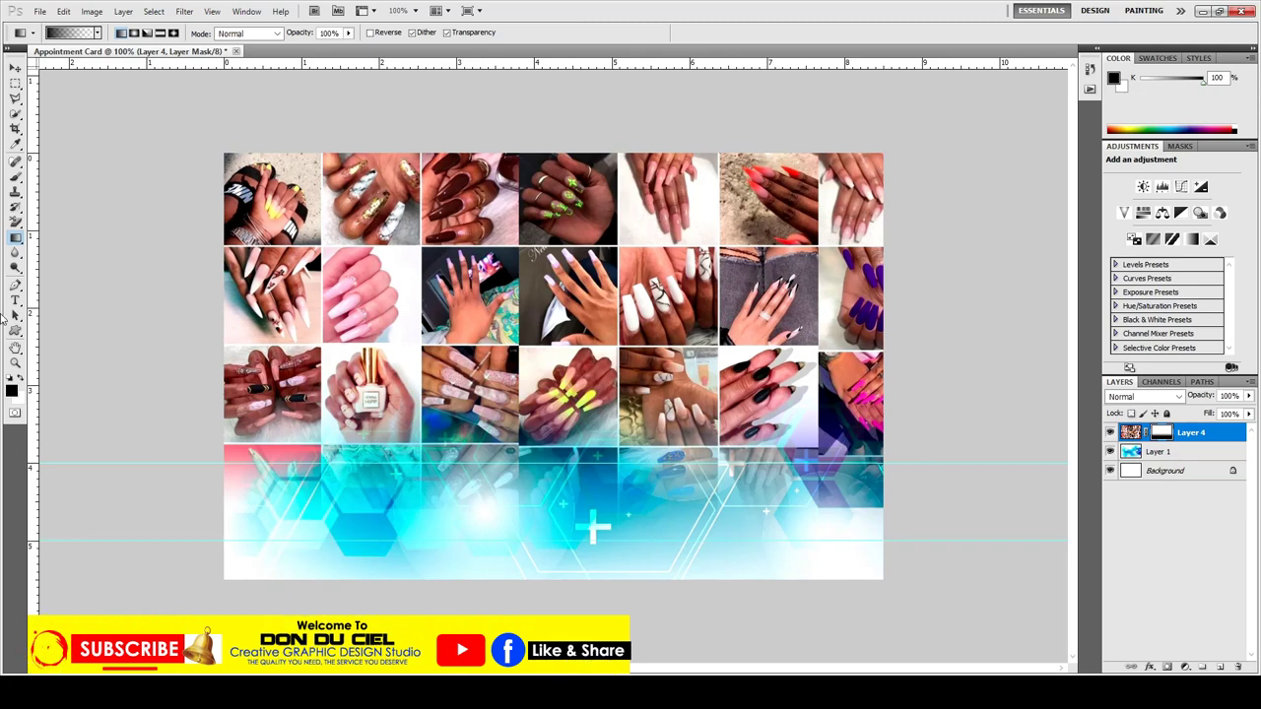
left_click(16, 301)
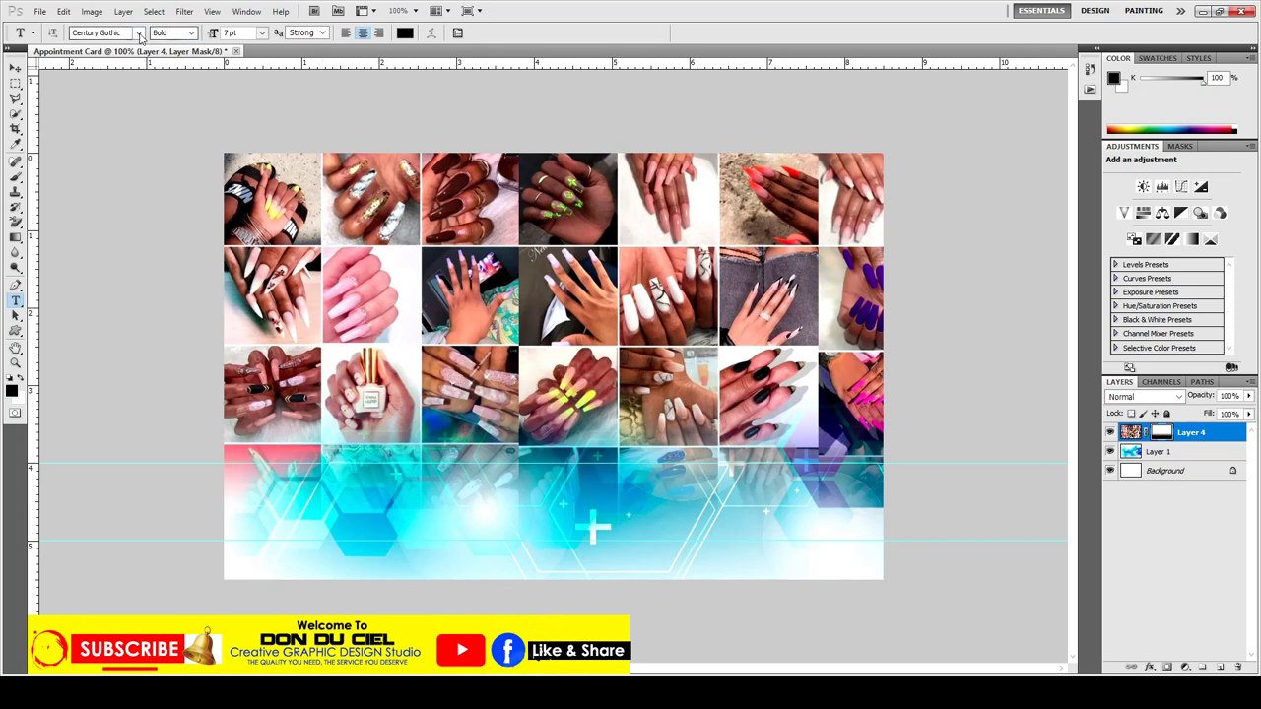
Set the text font to SolidBrand at 24 pt
left_click(138, 32)
left_click_drag(219, 164, 228, 414)
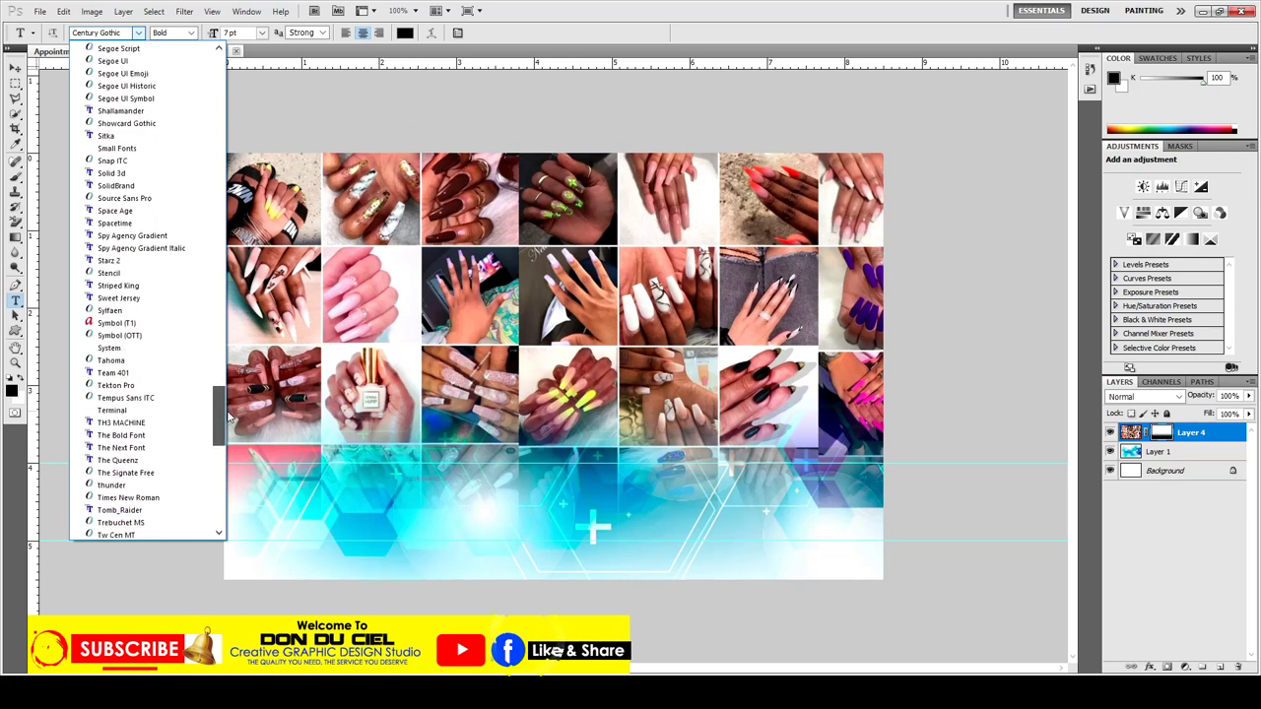
left_click_drag(229, 414, 230, 410)
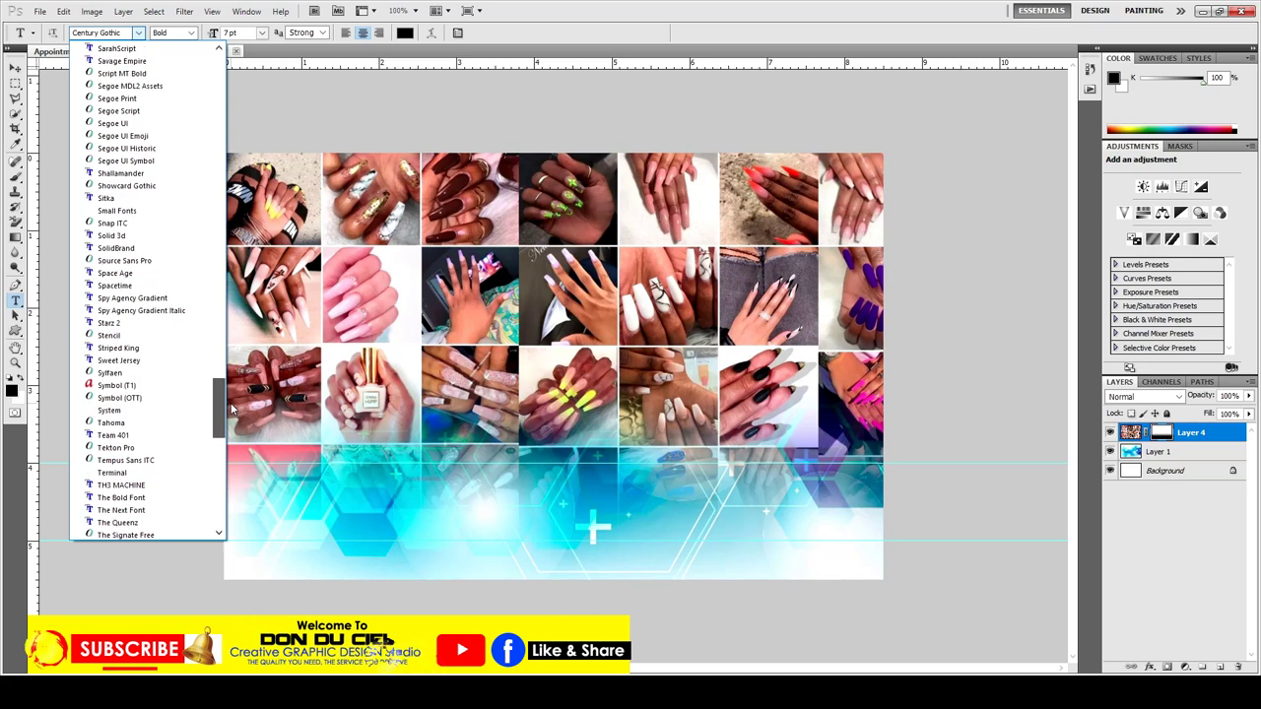
left_click_drag(232, 412, 233, 411)
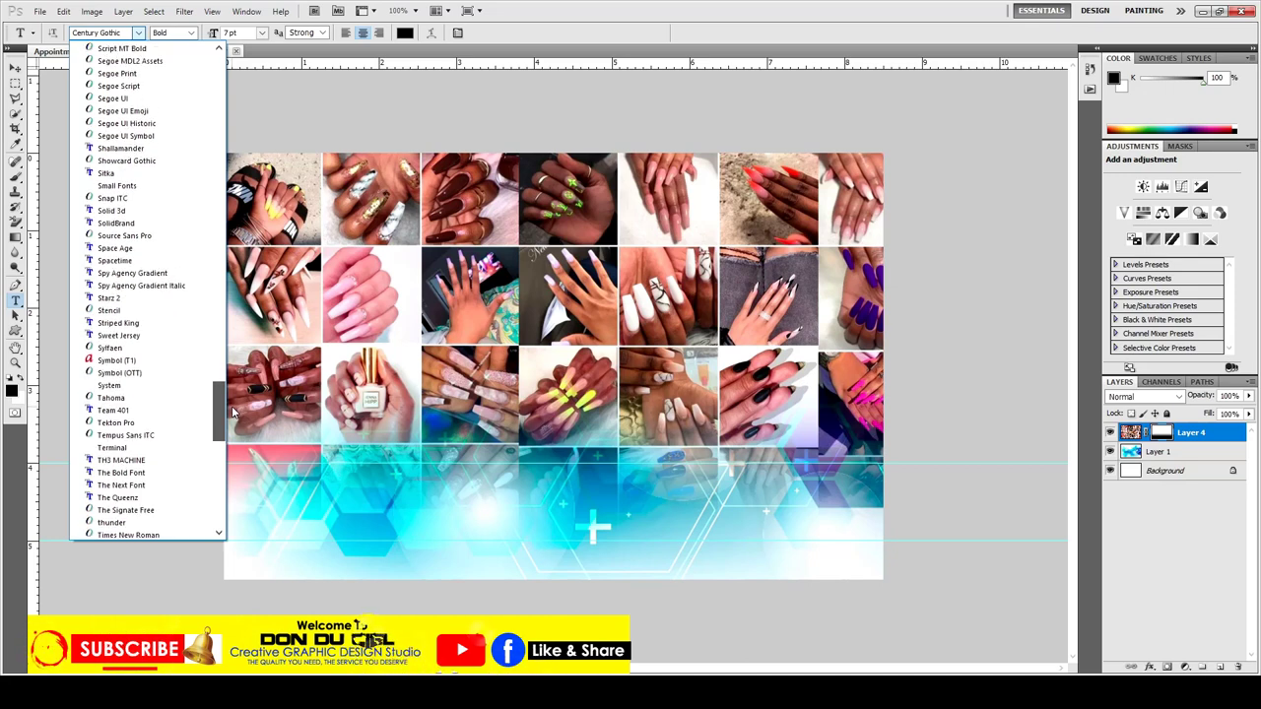
left_click(181, 223)
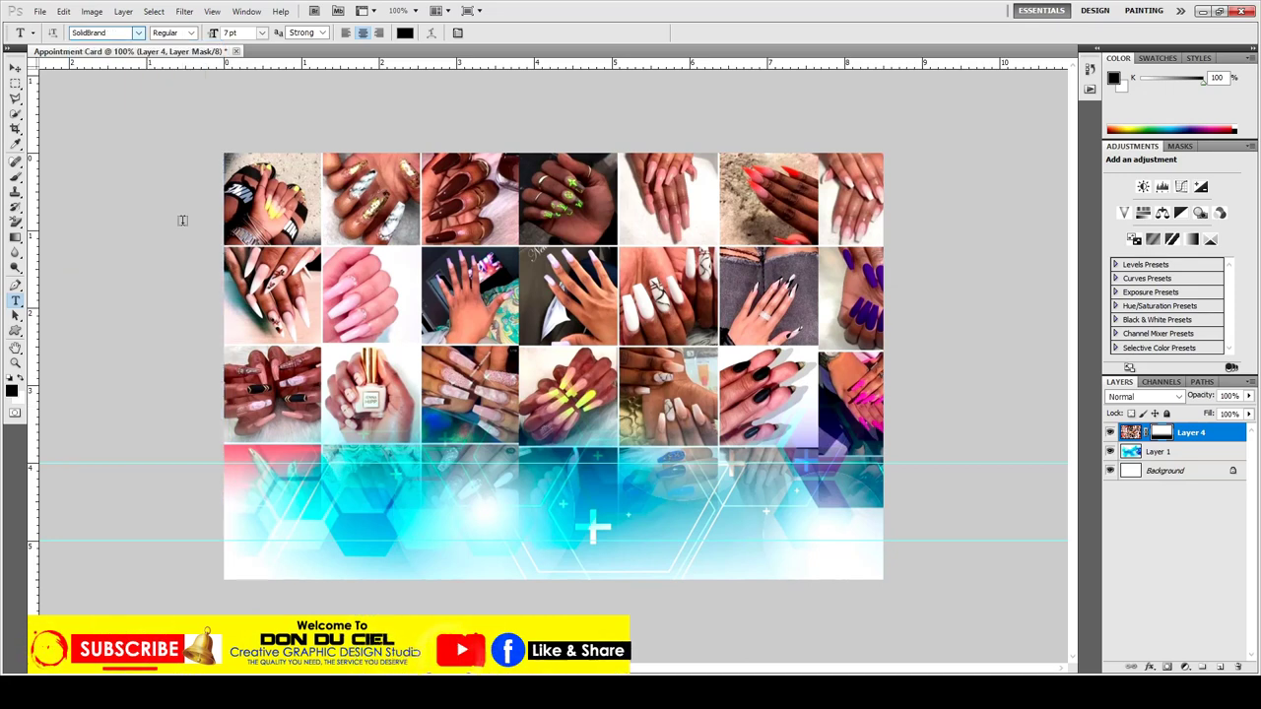
left_click(263, 34)
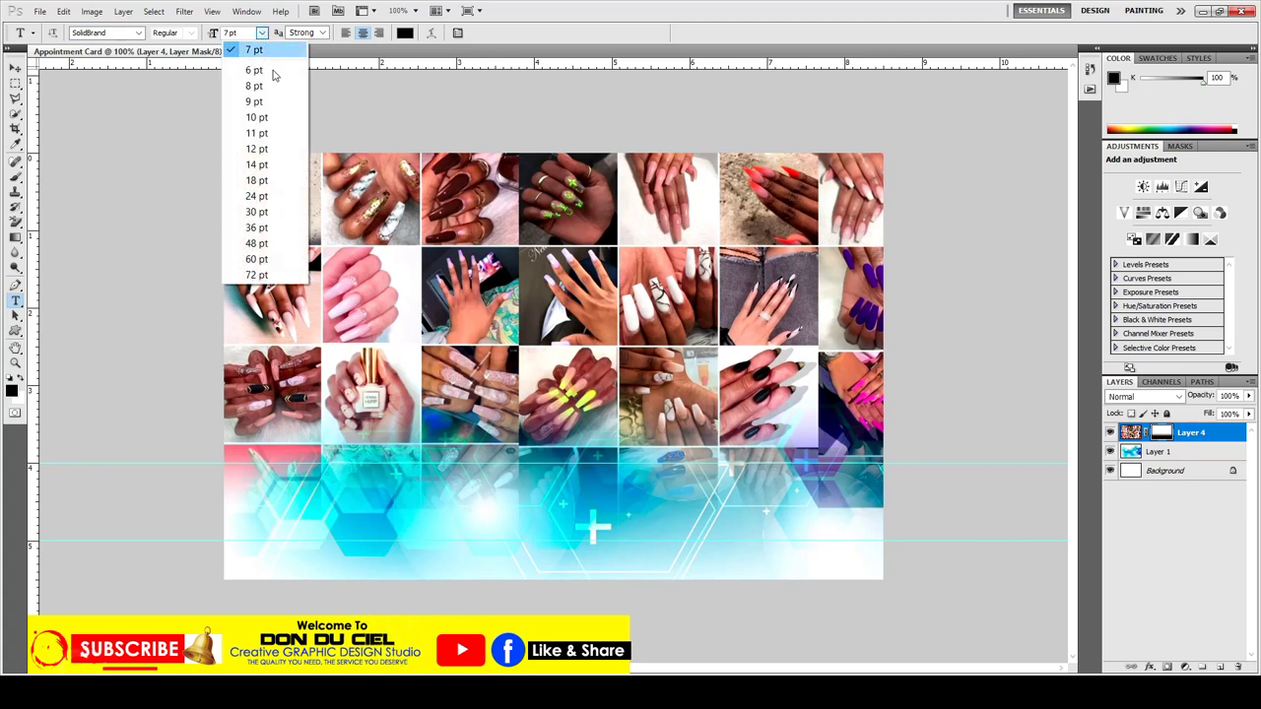
left_click(251, 195)
Set the text colour in the options bar to bright magenta
left_click(404, 32)
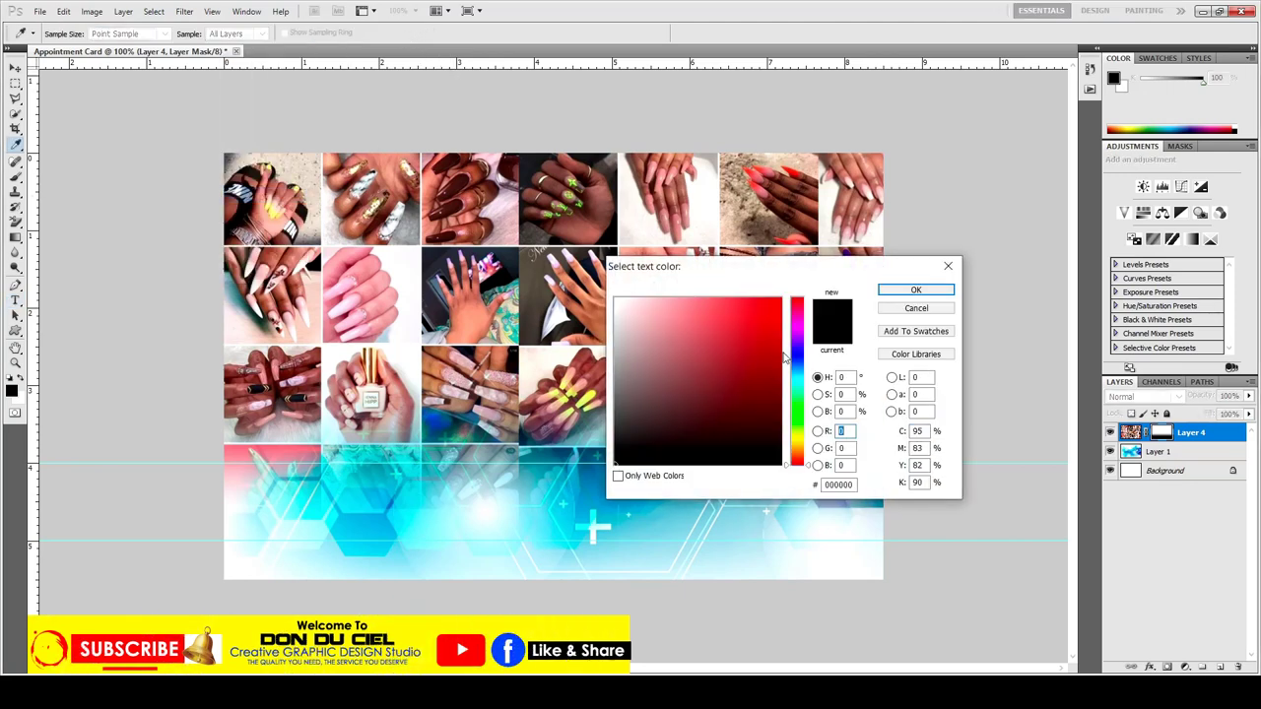
left_click(799, 331)
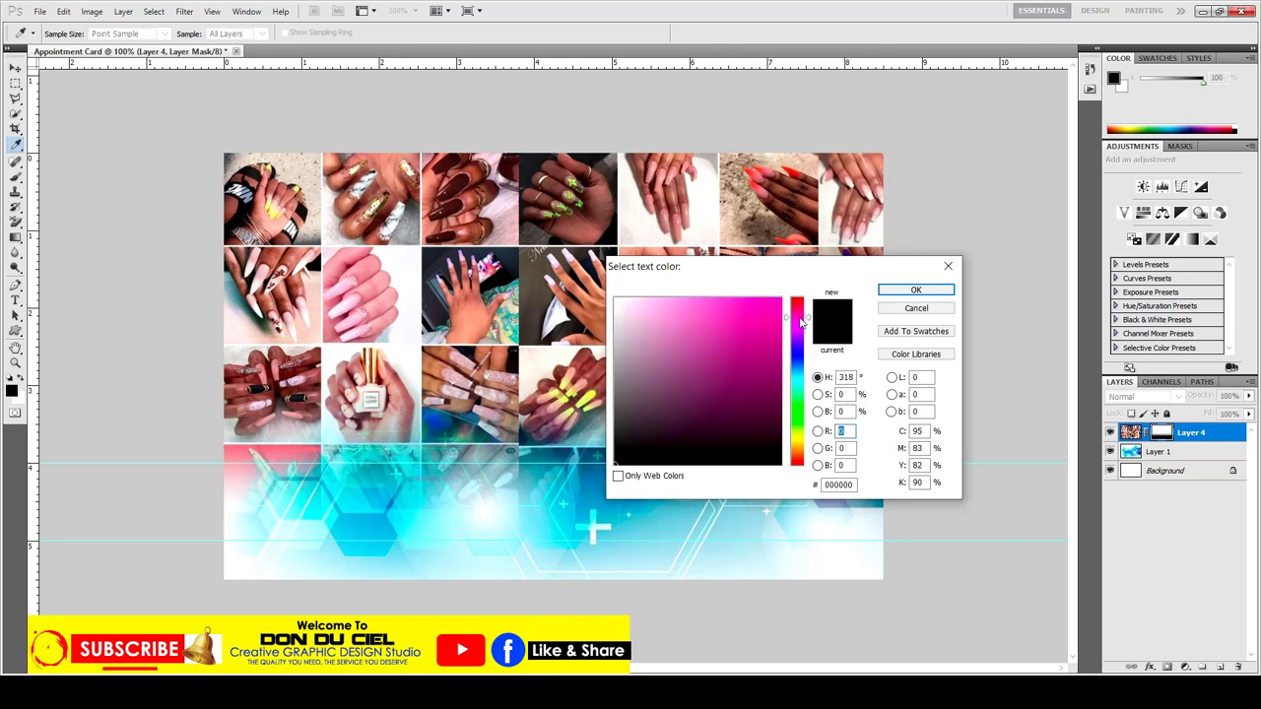
left_click_drag(782, 307, 783, 294)
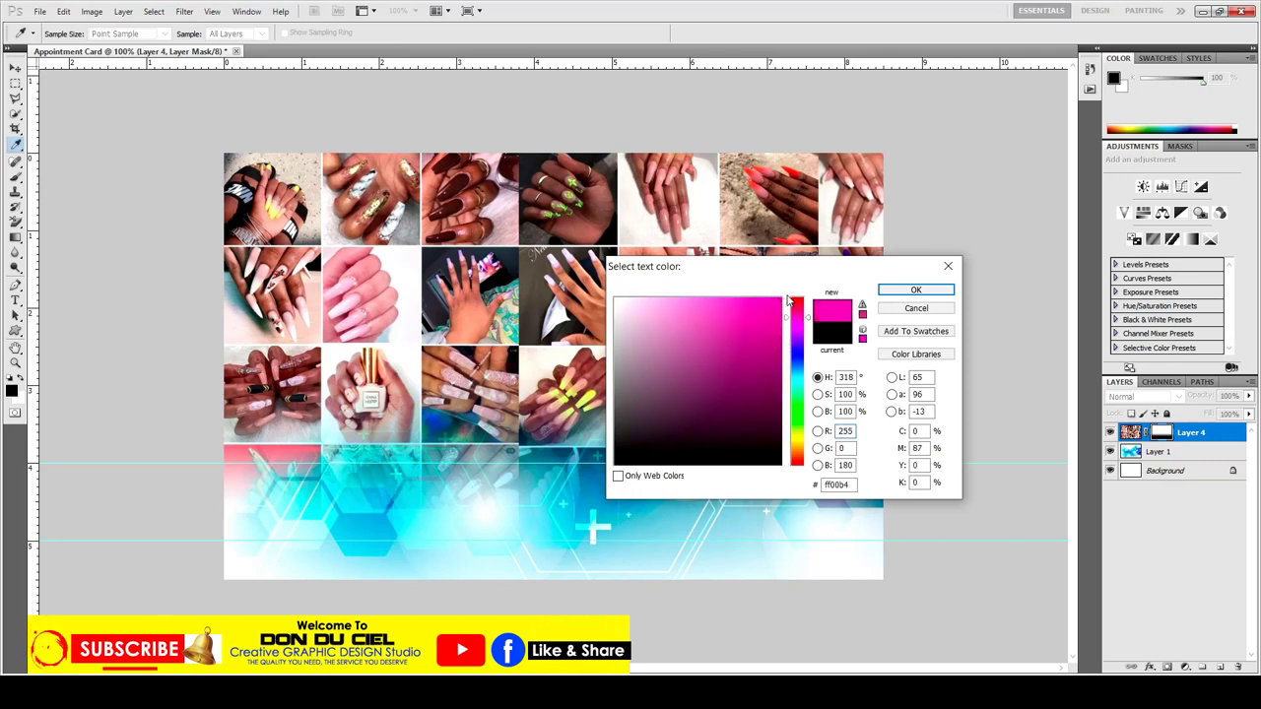
left_click(907, 289)
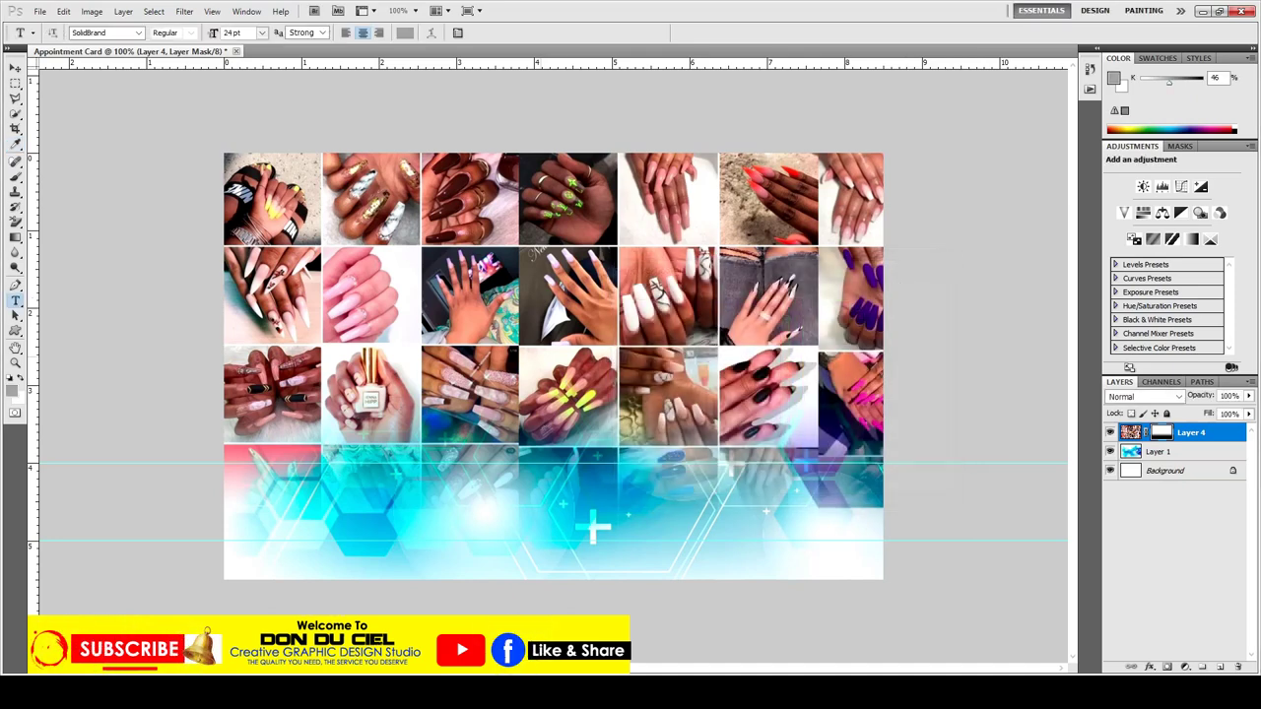
left_click(404, 33)
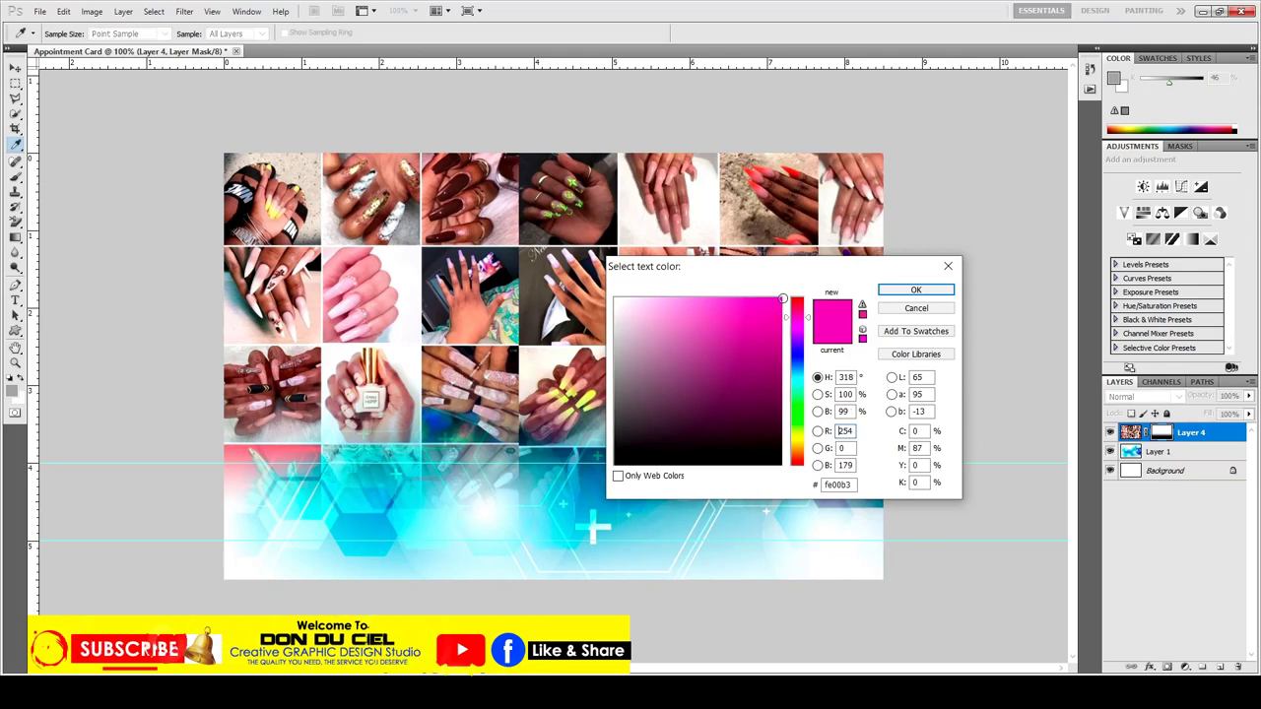
left_click(894, 291)
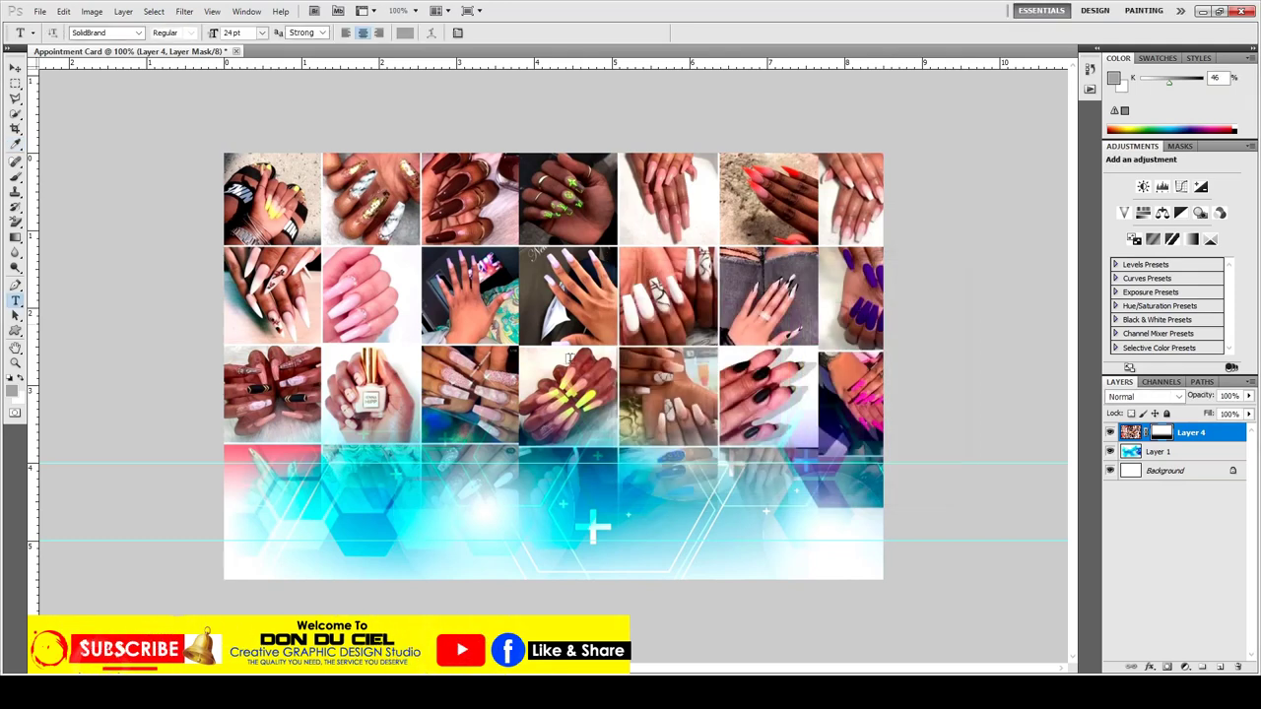
Make the foreground colour bright magenta and start a text layer on the banner
left_click(14, 389)
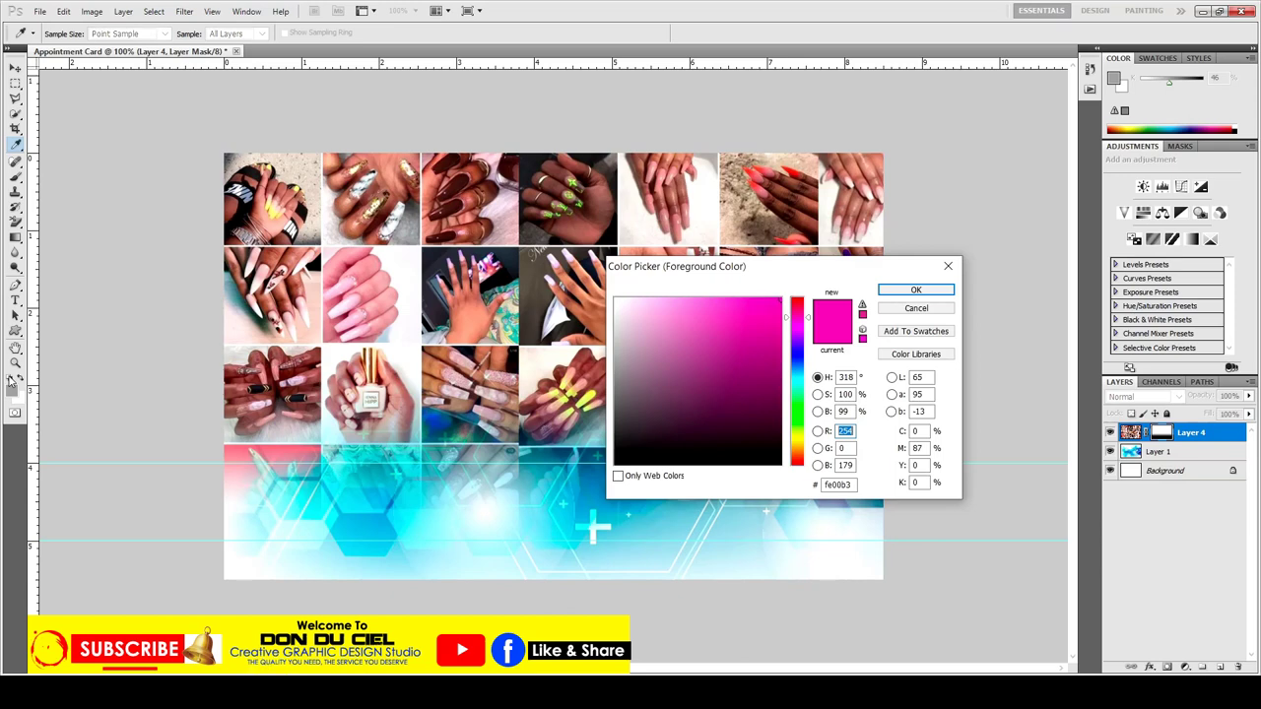
left_click(757, 389)
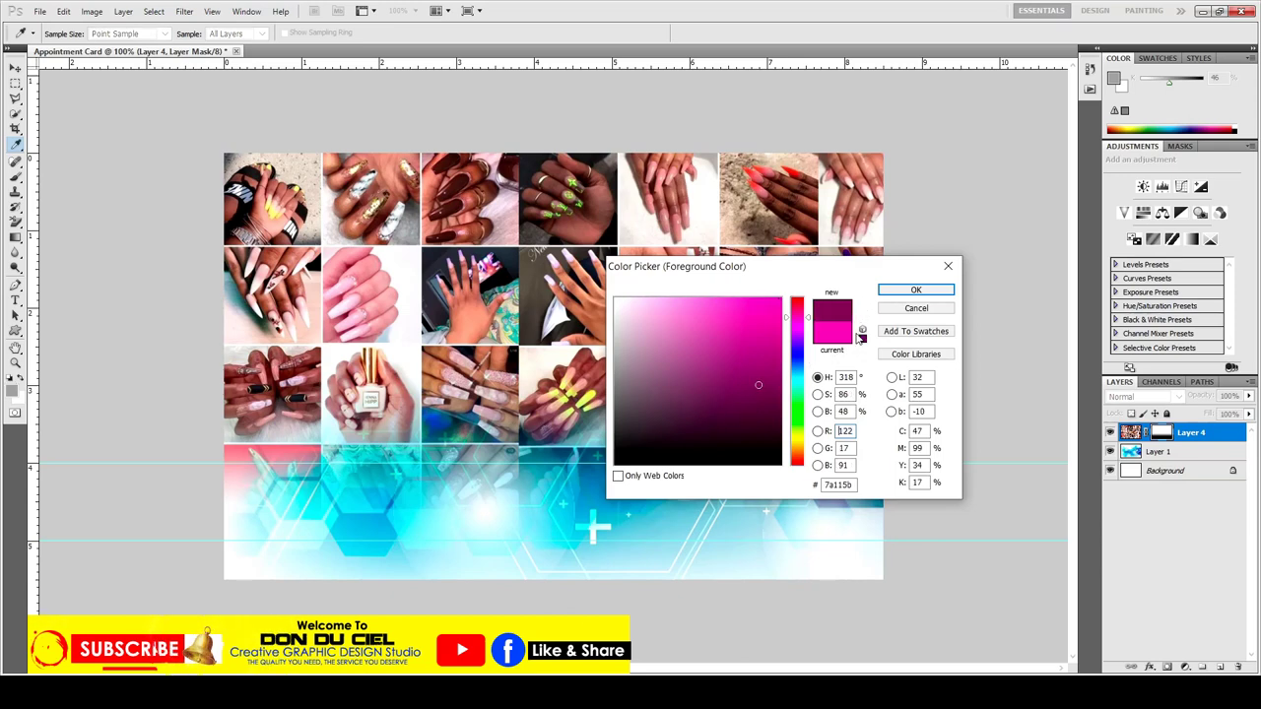
left_click(775, 309)
left_click(797, 321)
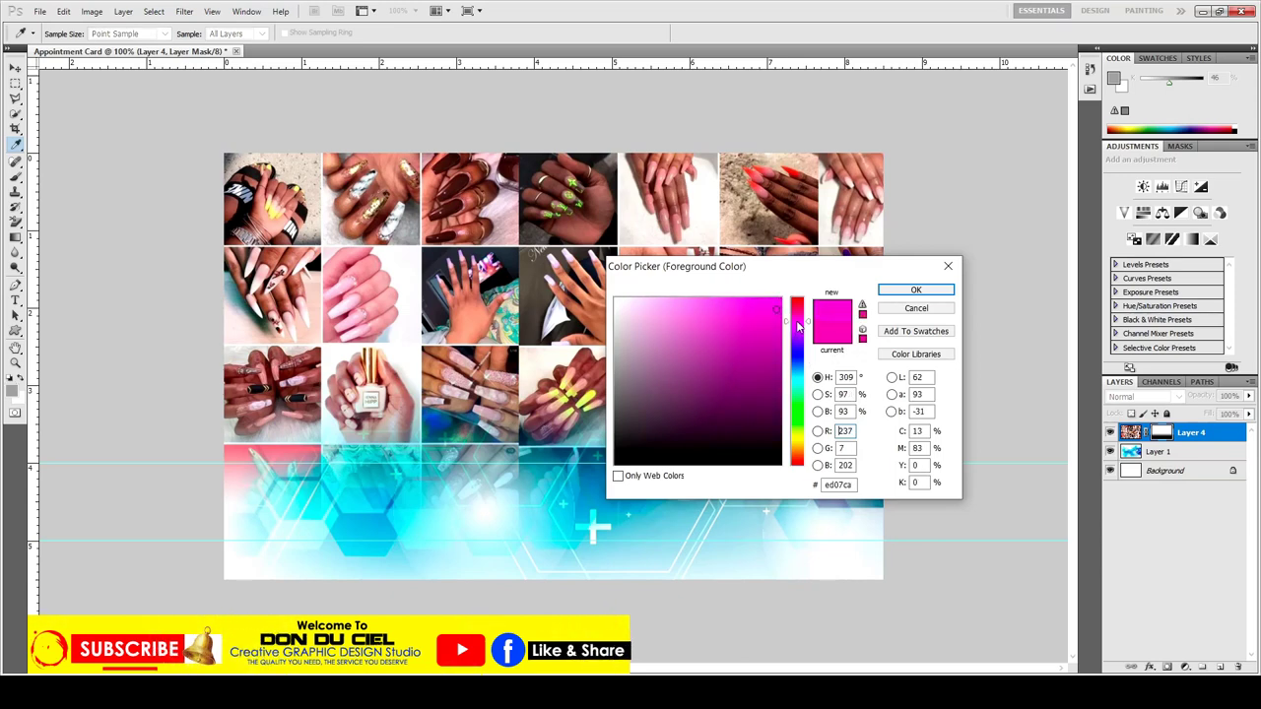
left_click(893, 297)
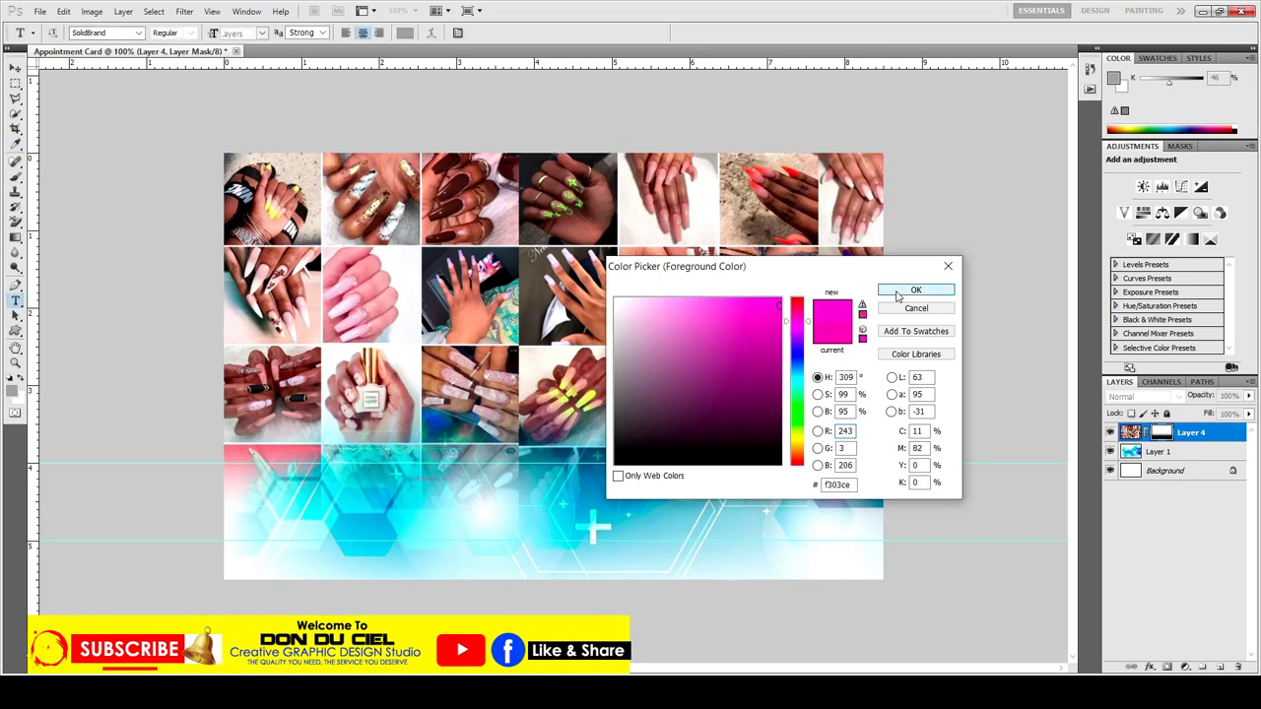
key("t")
left_click(310, 506)
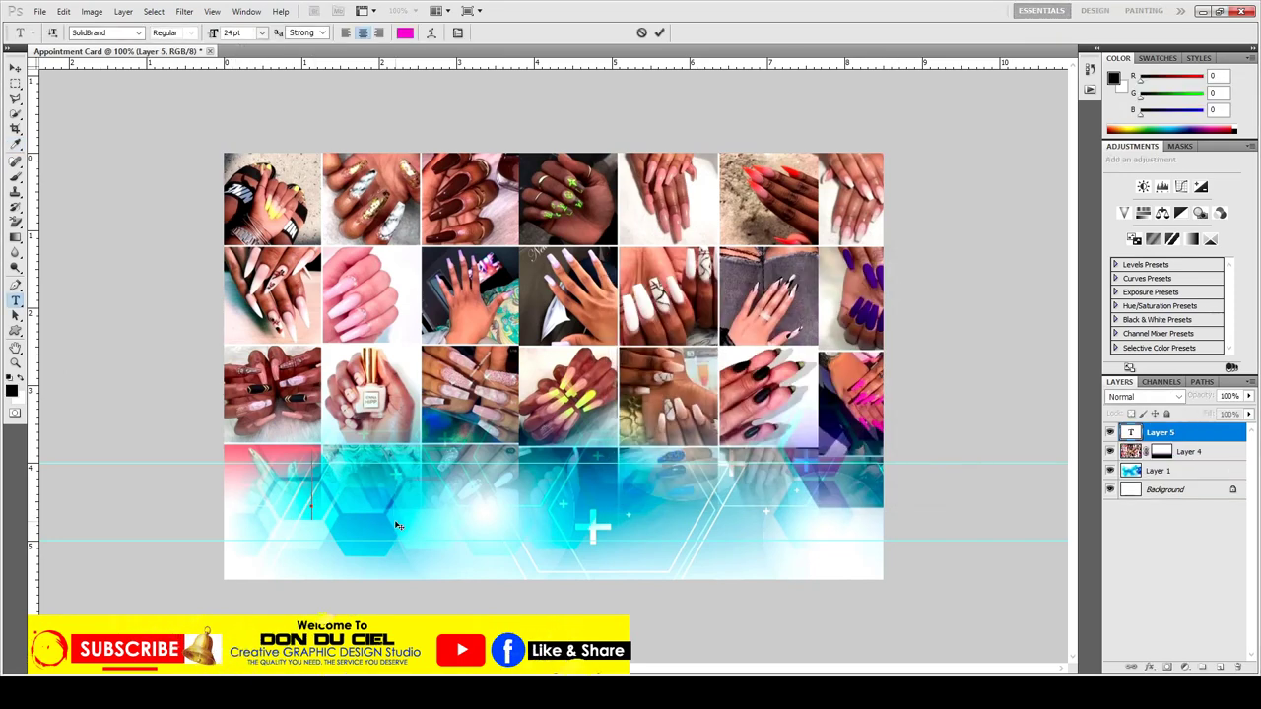
Type 'FIVE STAR NAILS', centre it over the cyan banner, and commit it
type("F")
type("IVE STAR N")
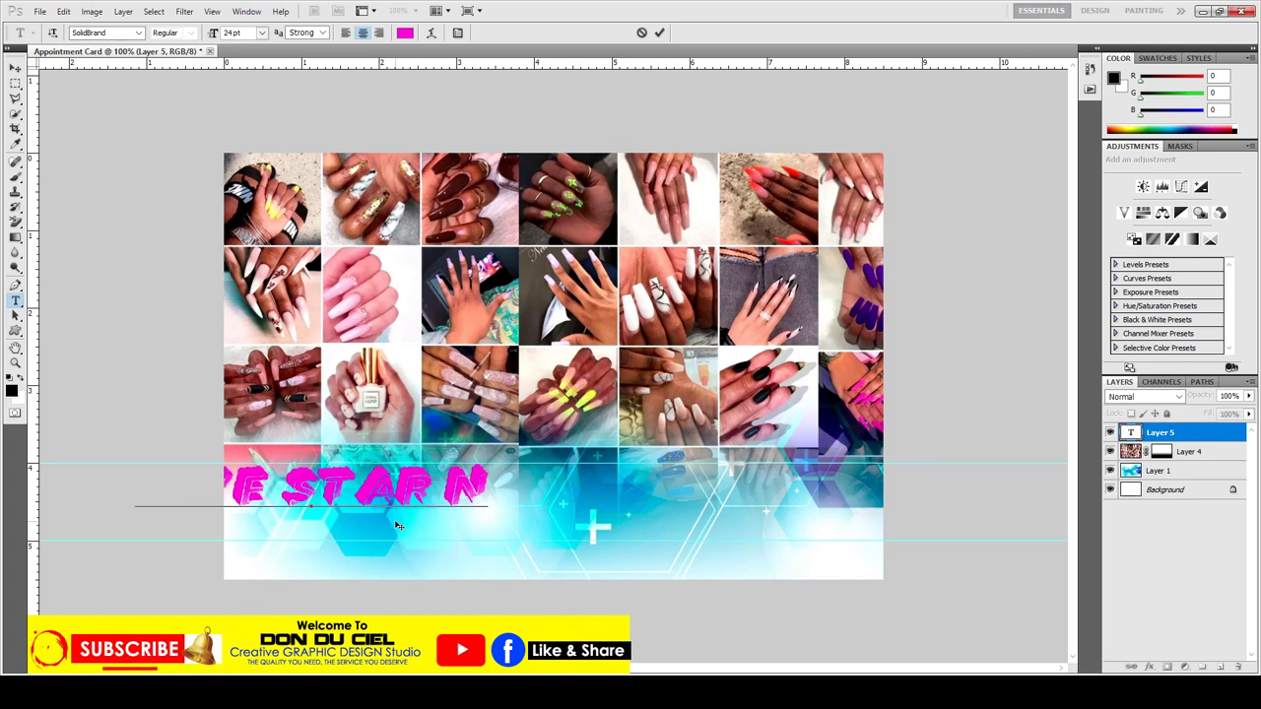
type("AILS")
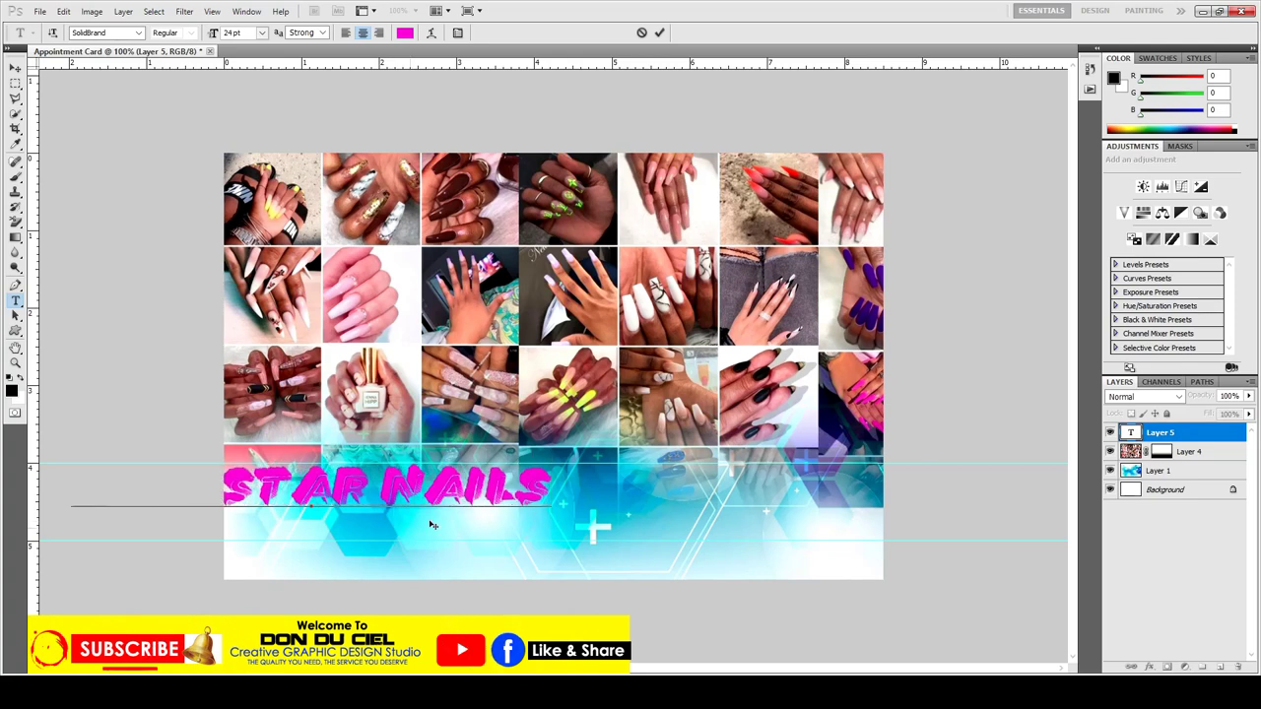
left_click_drag(478, 426, 711, 416)
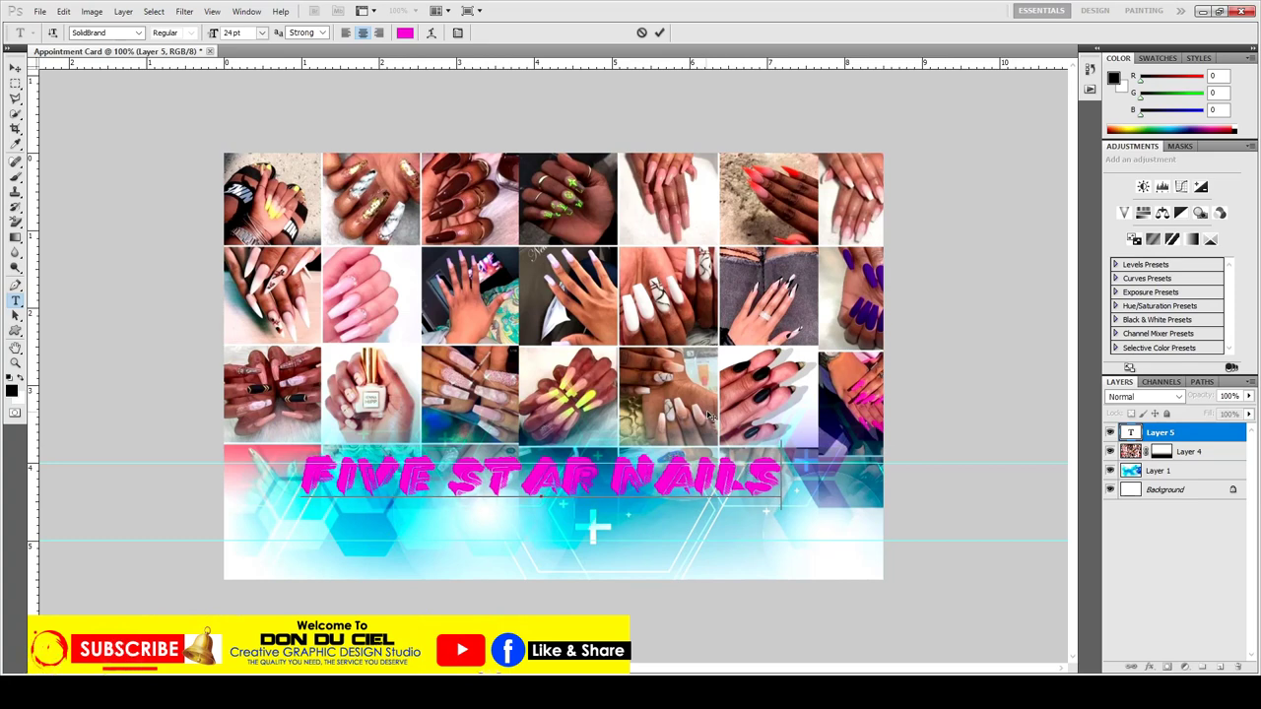
left_click_drag(712, 416, 720, 417)
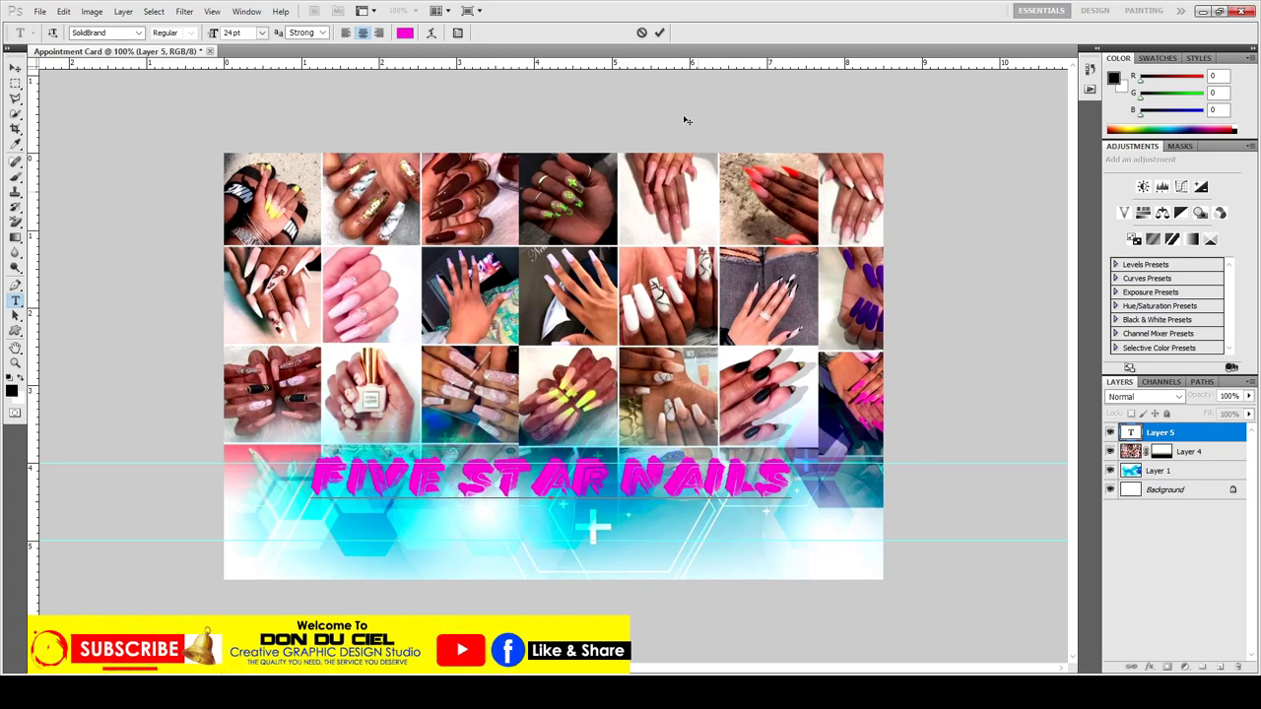
left_click(658, 33)
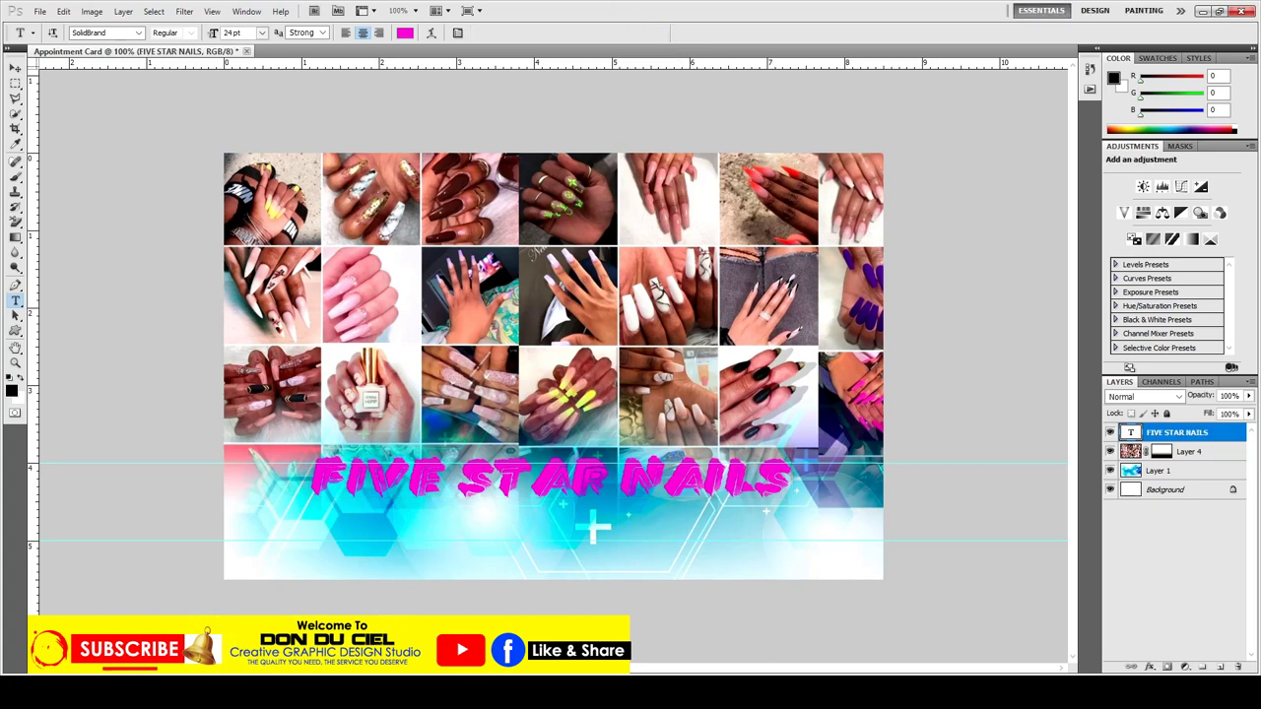
Add a 3 px black stroke and a drop shadow to the FIVE STAR NAILS title
left_click(1150, 669)
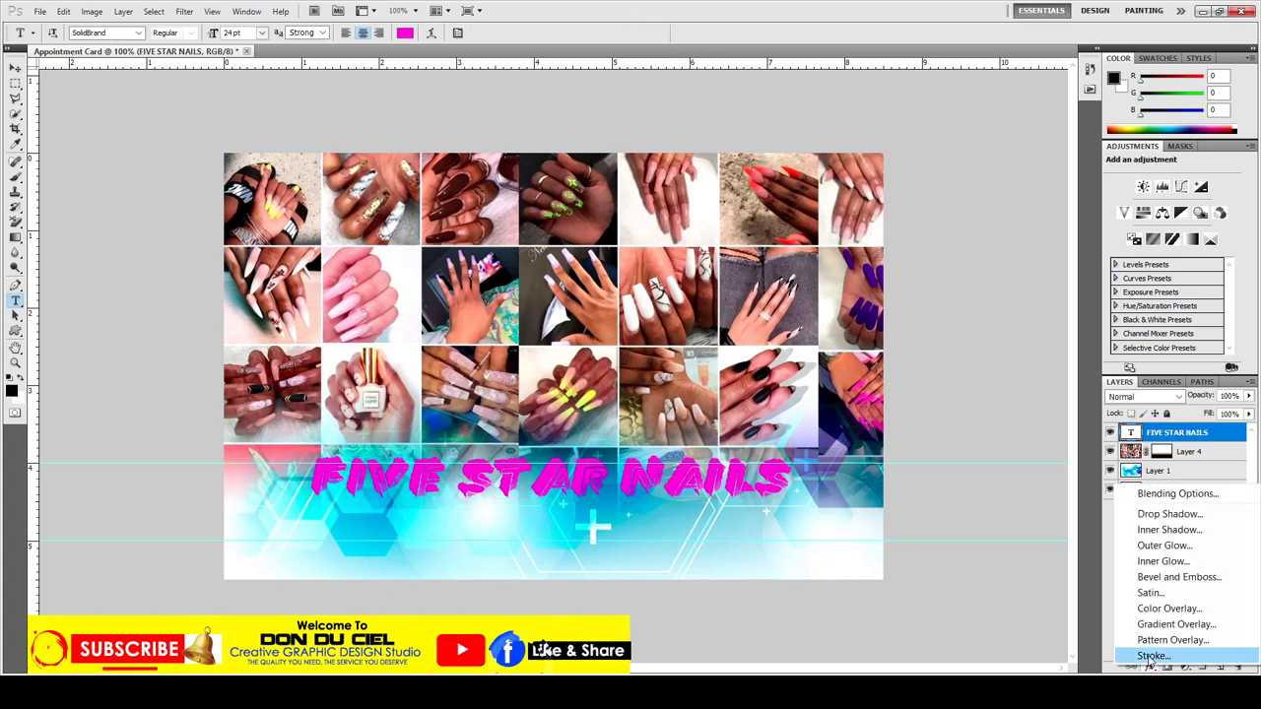
left_click(1149, 658)
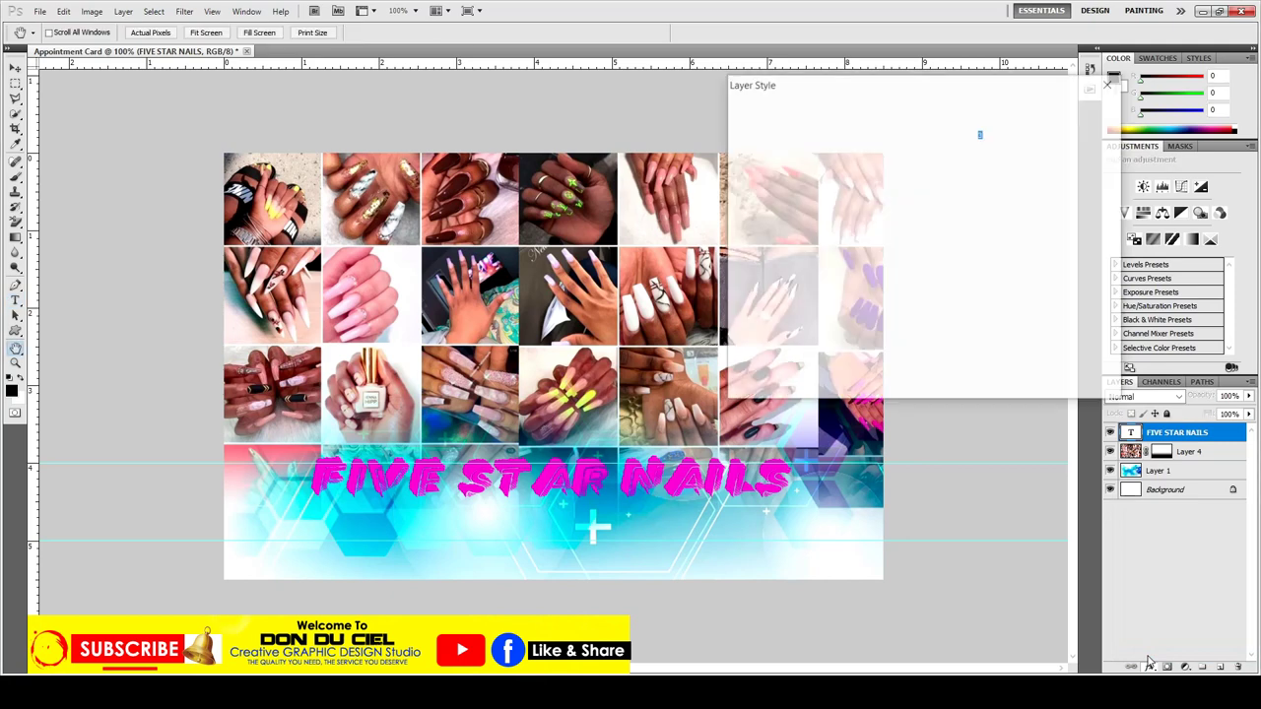
left_click(740, 141)
left_click(1088, 111)
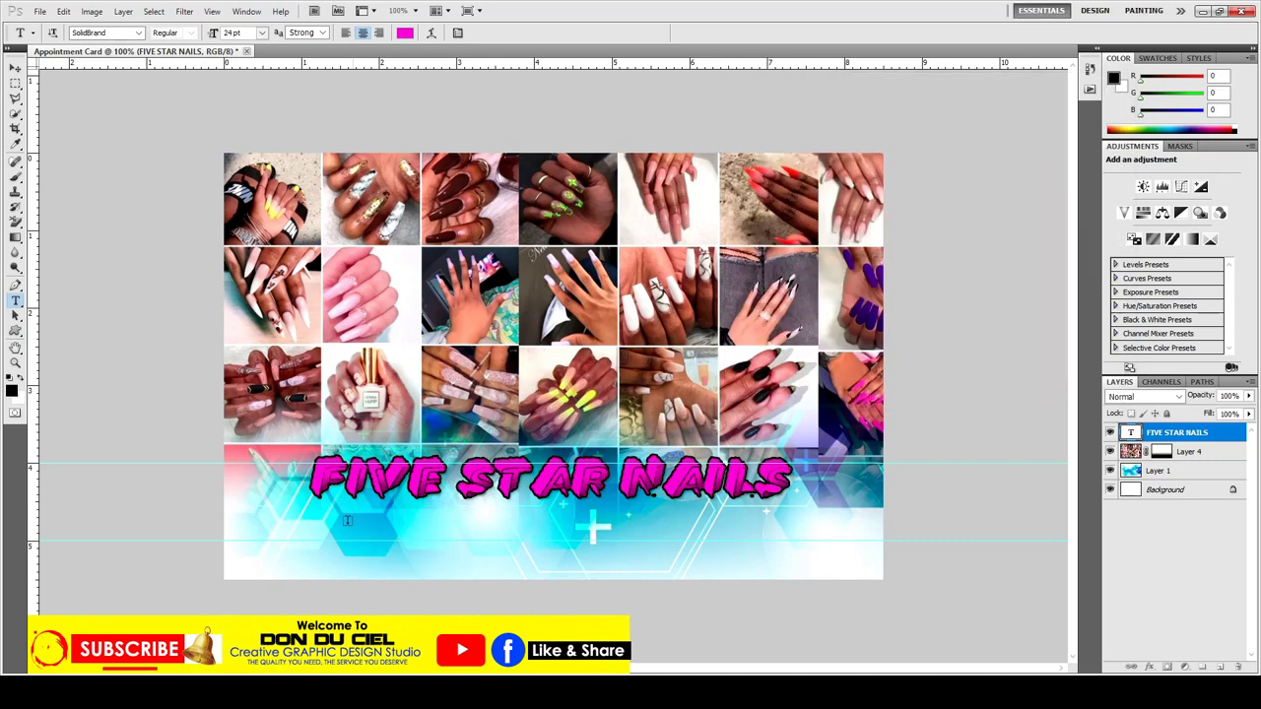
left_click(270, 525)
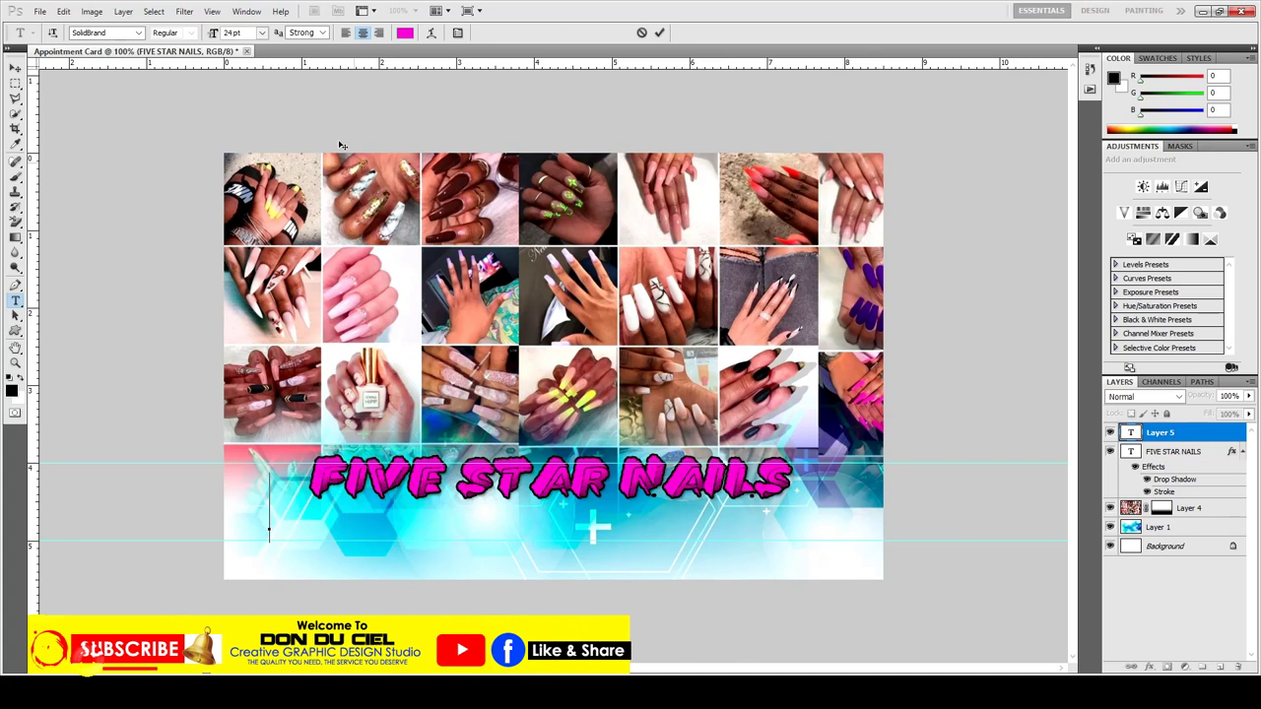
Set the type to 7 pt Century Gothic in black
left_click(262, 33)
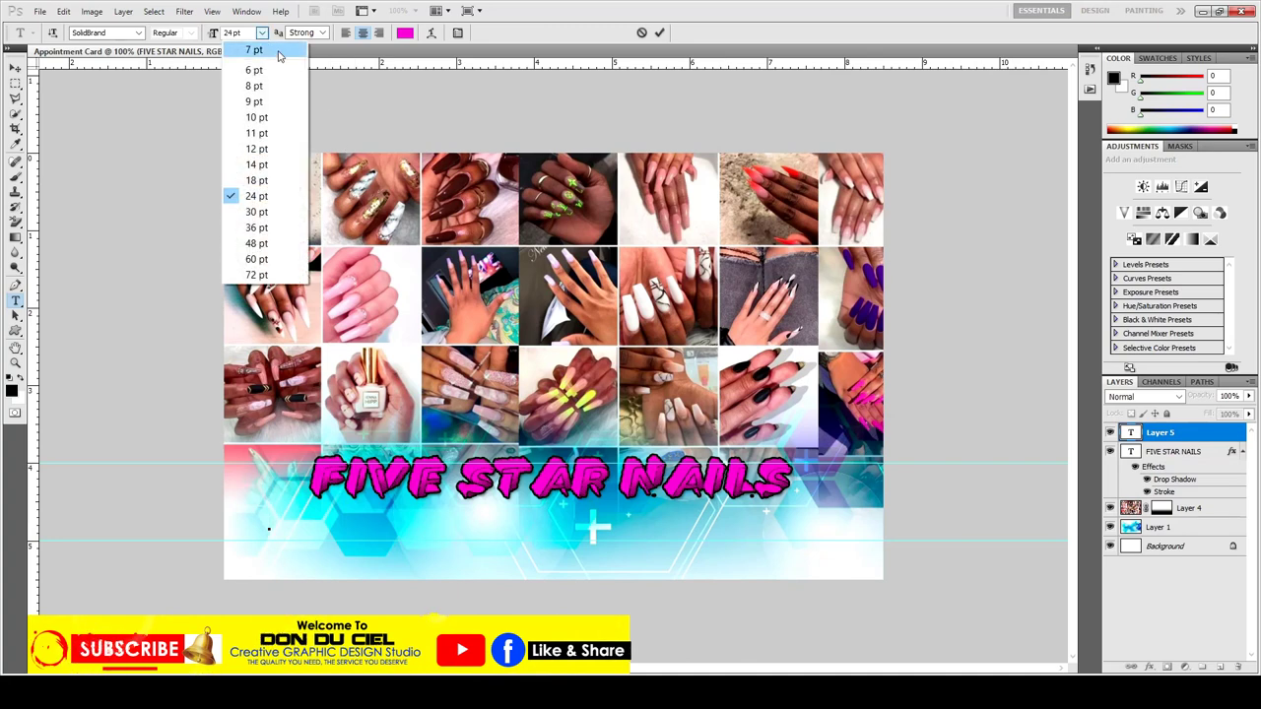
left_click(276, 47)
left_click(141, 34)
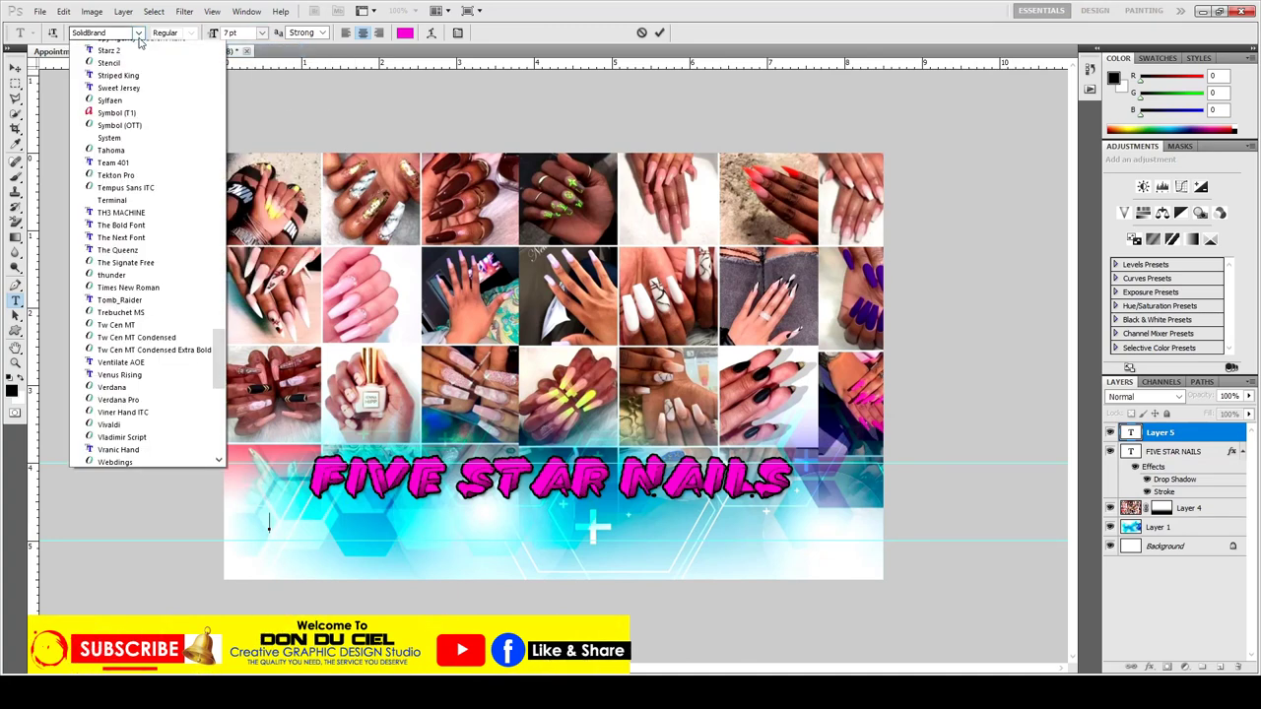
left_click_drag(220, 431, 244, 172)
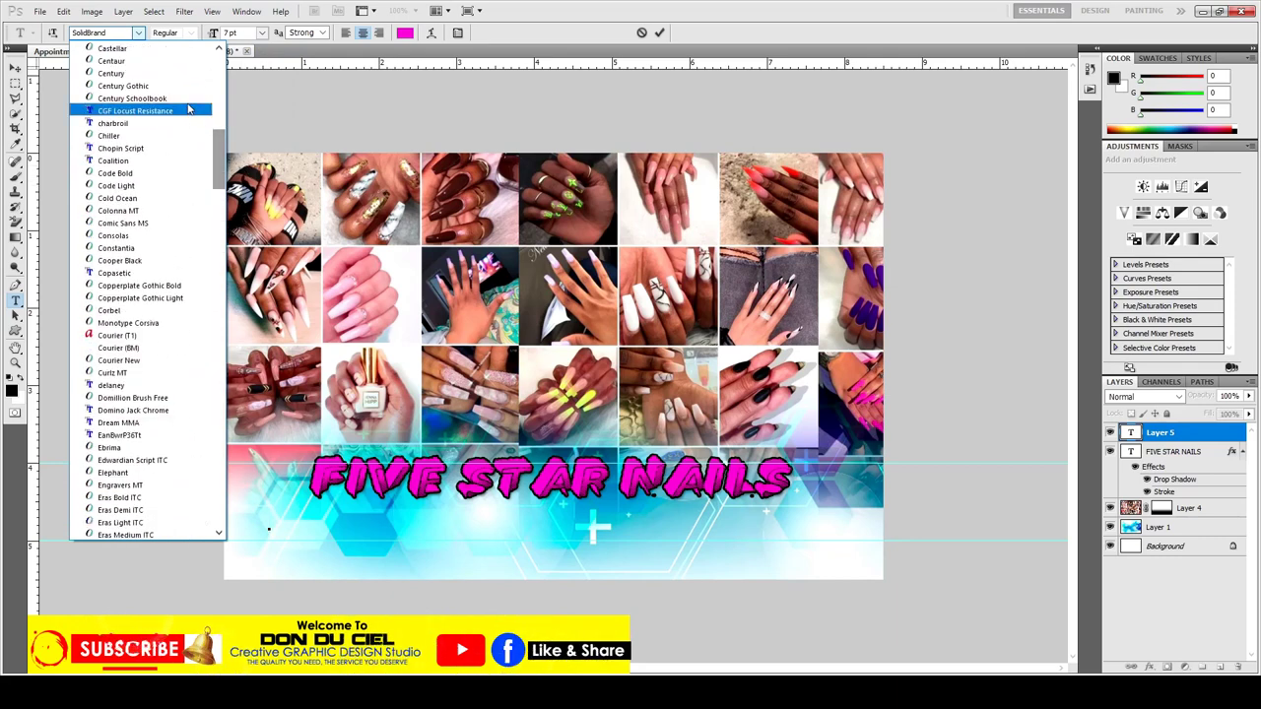
left_click(194, 89)
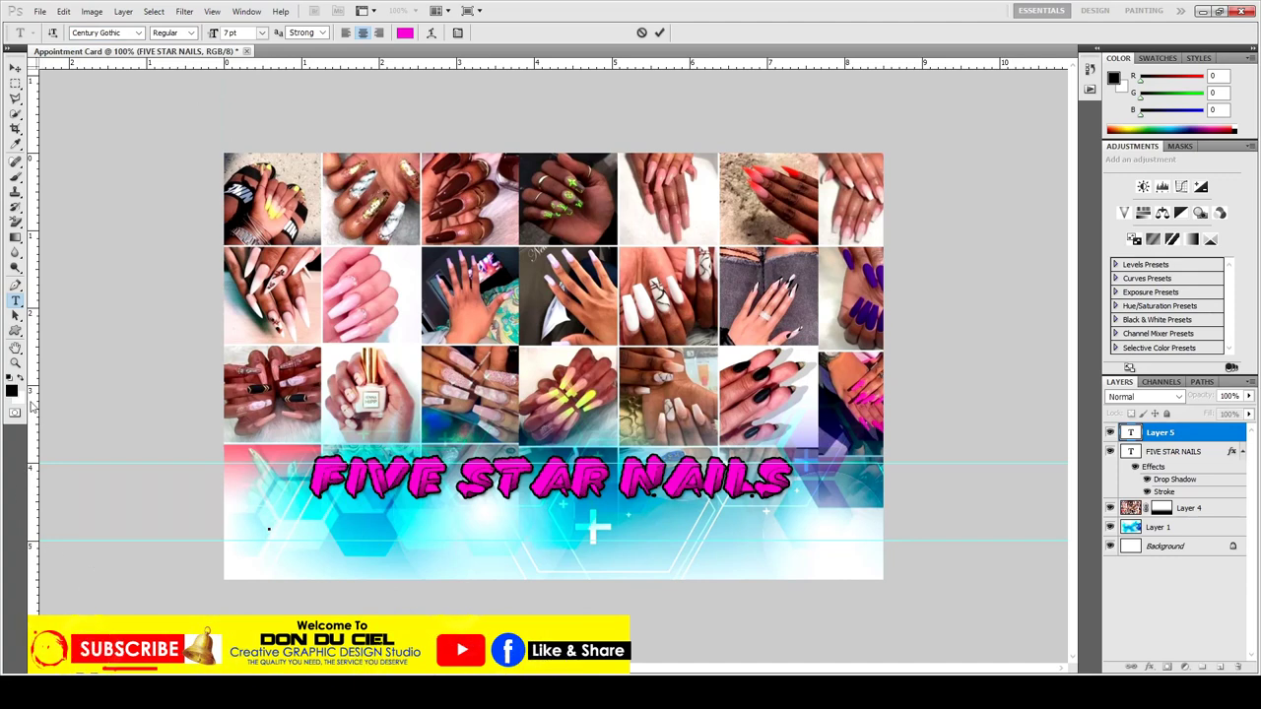
left_click(20, 378)
Type the tagline 'PROFESSIONAL NAIL CARE FOR LADIES & GENTS Est 1998' under the title
type("P")
type("ESSIONAL")
type(" NAIL")
type(" CARE FOR LADIES")
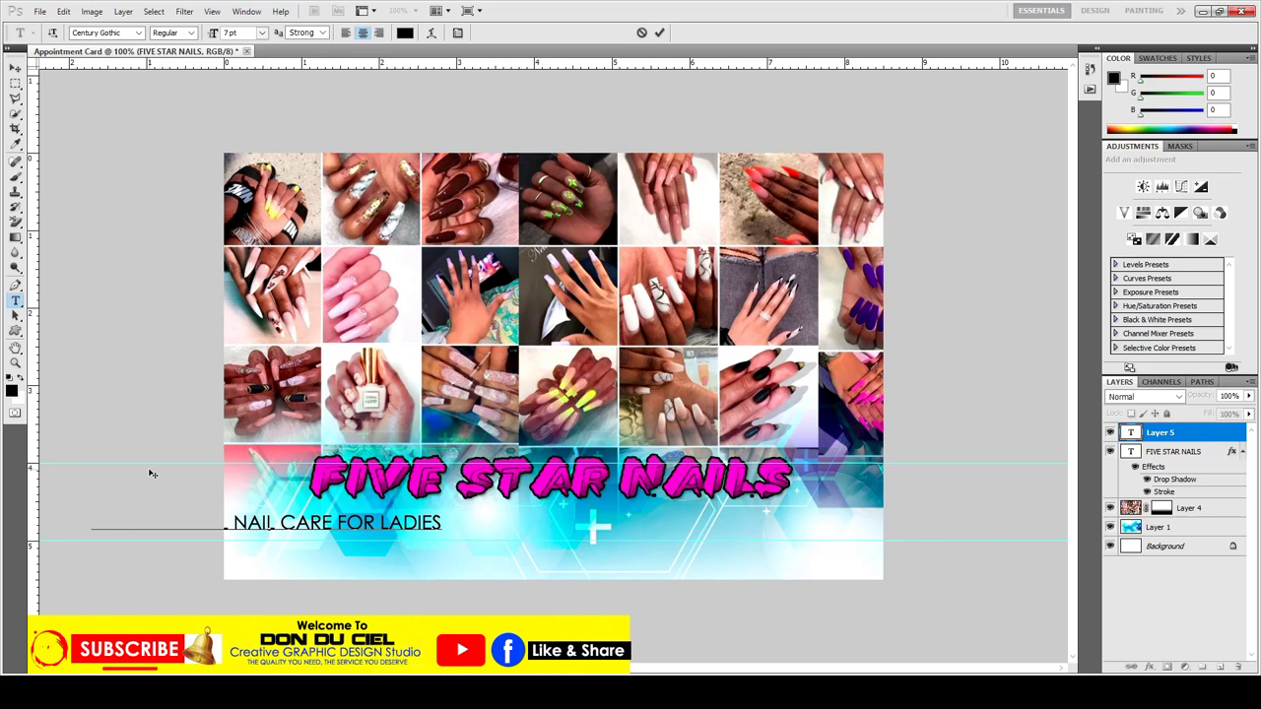
type("&")
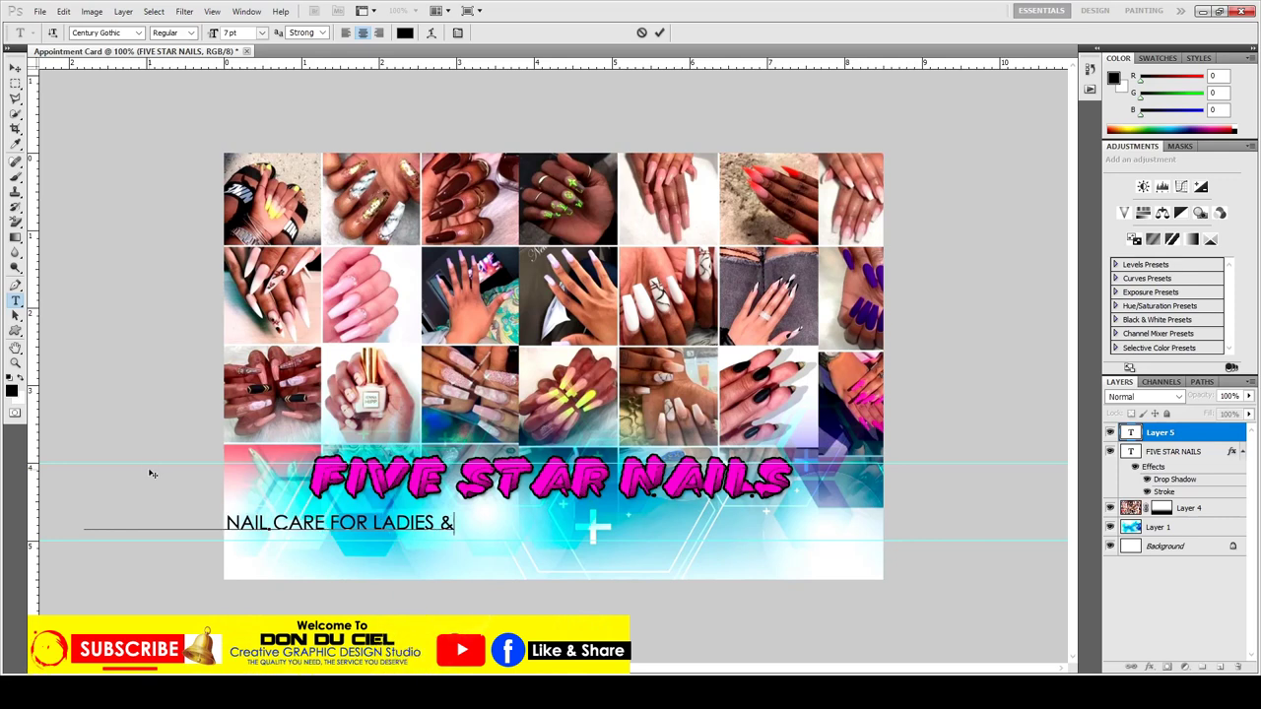
type(" GENTS Est 1998")
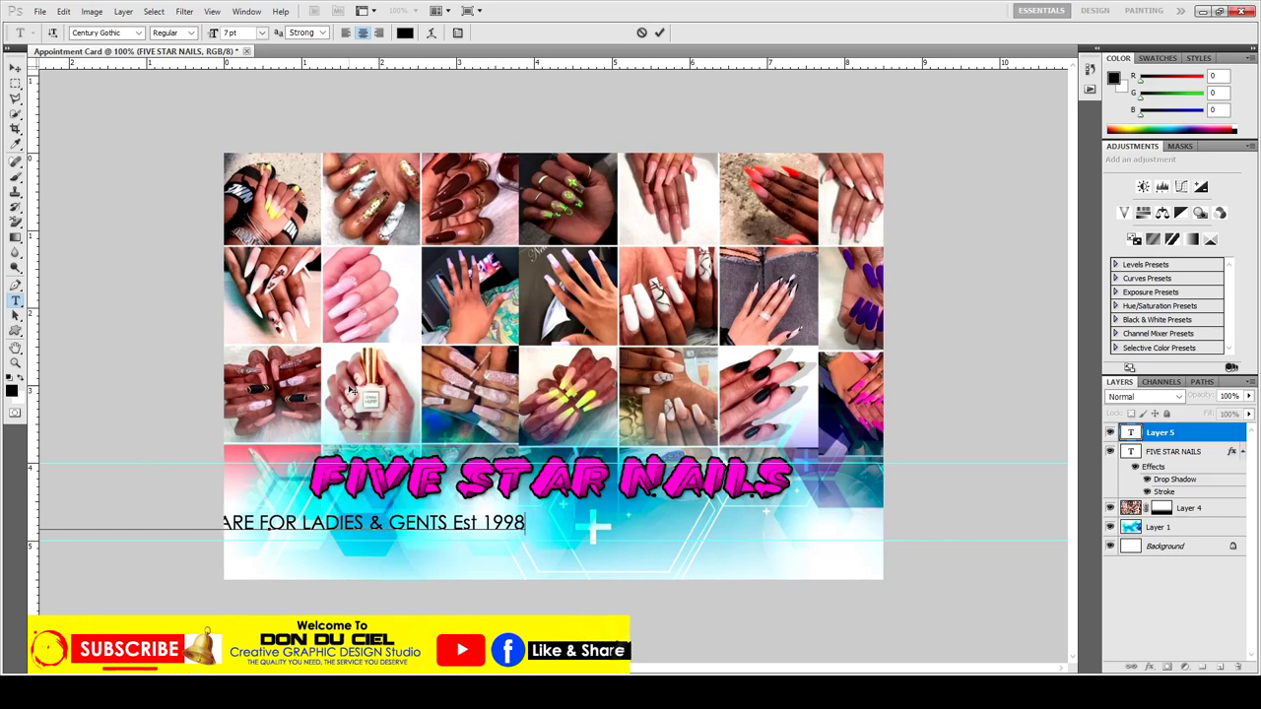
left_click_drag(350, 390, 632, 379)
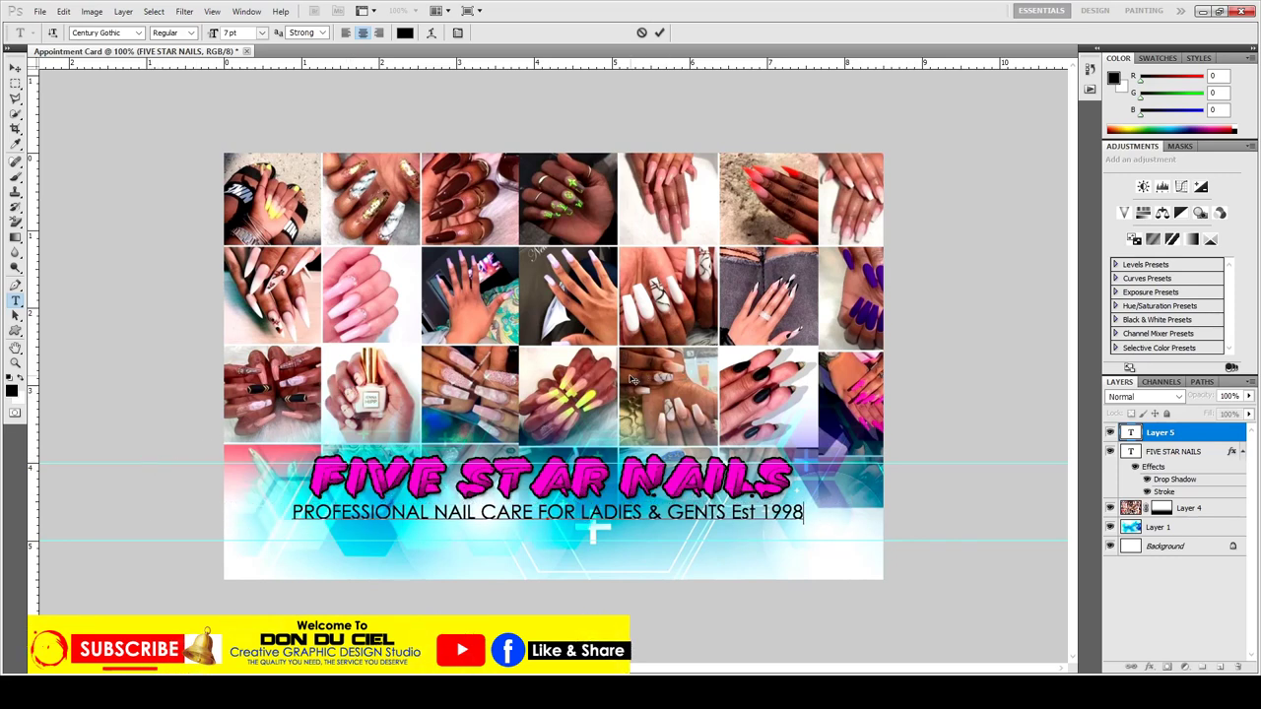
key("ctrl+Return")
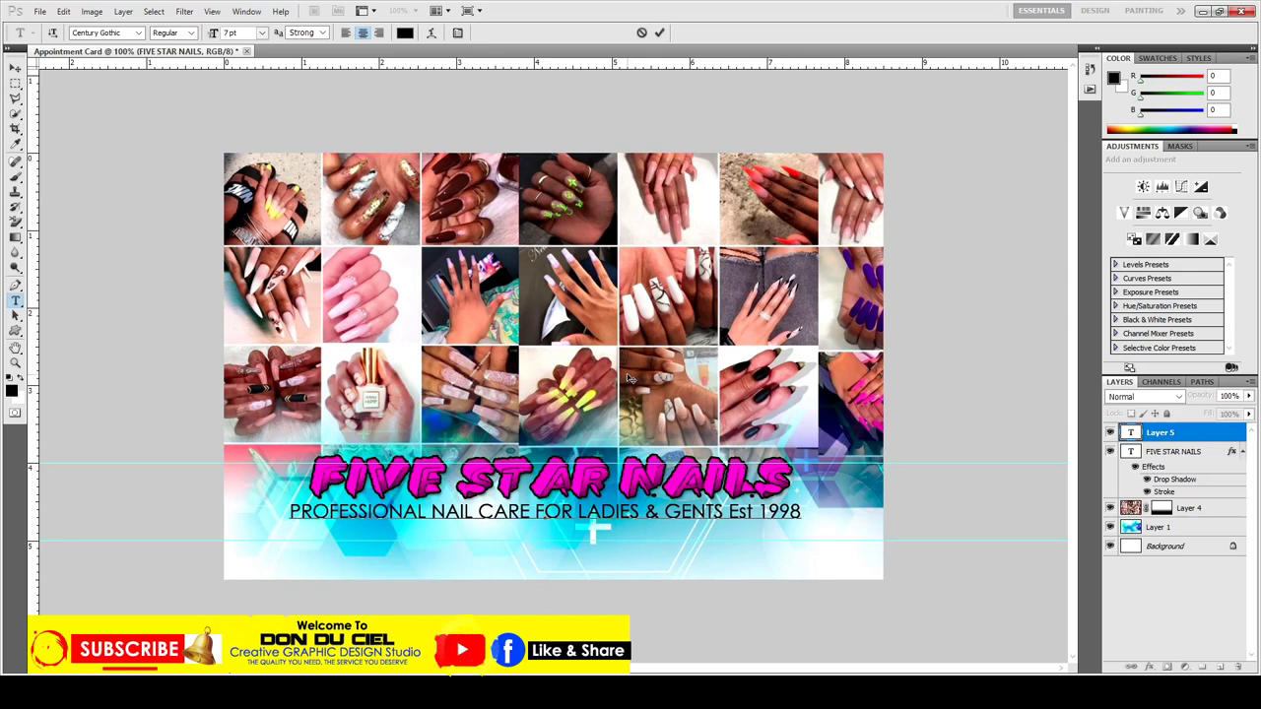
Make the tagline bold and duplicate its layer
left_click_drag(848, 557, 261, 552)
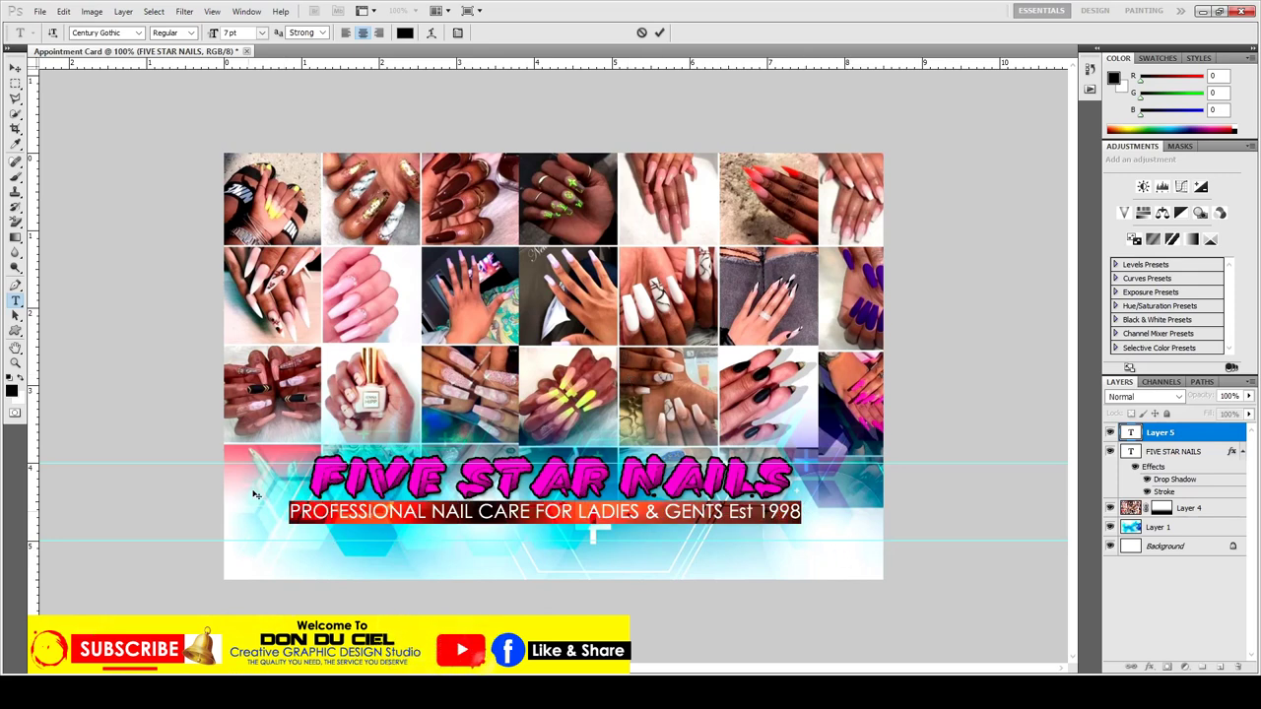
left_click(190, 32)
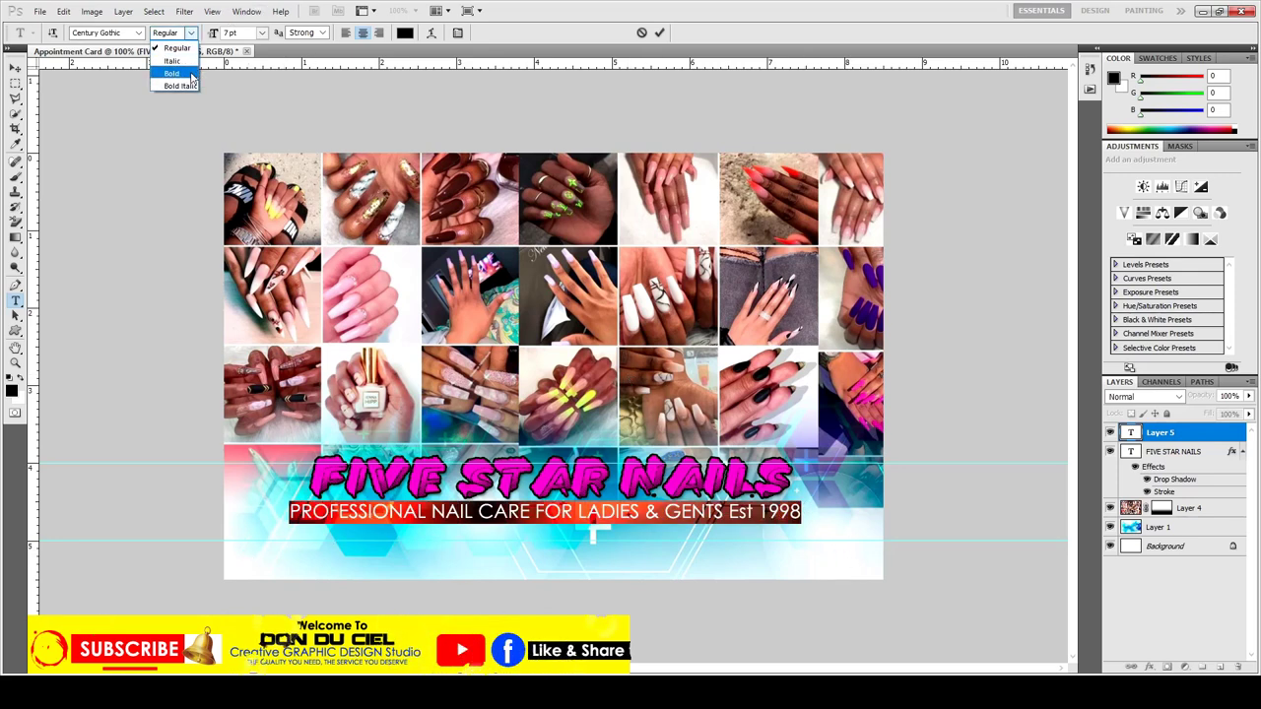
left_click(172, 73)
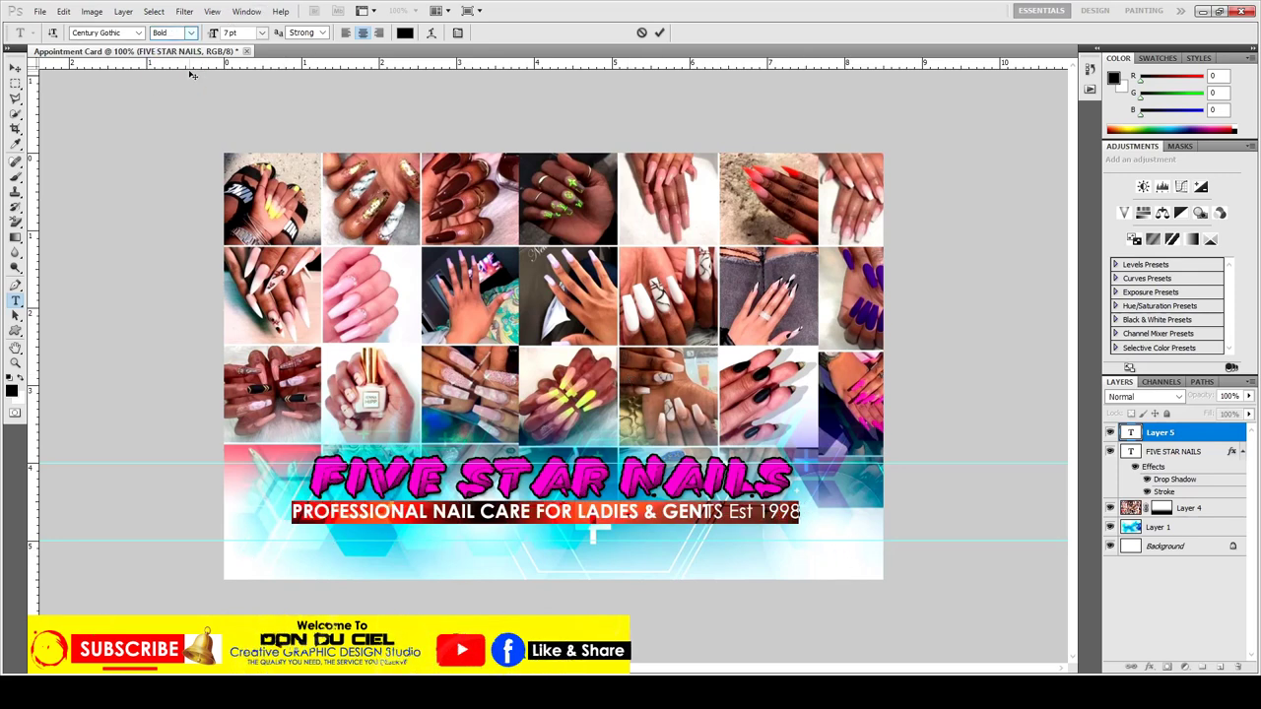
left_click(660, 33)
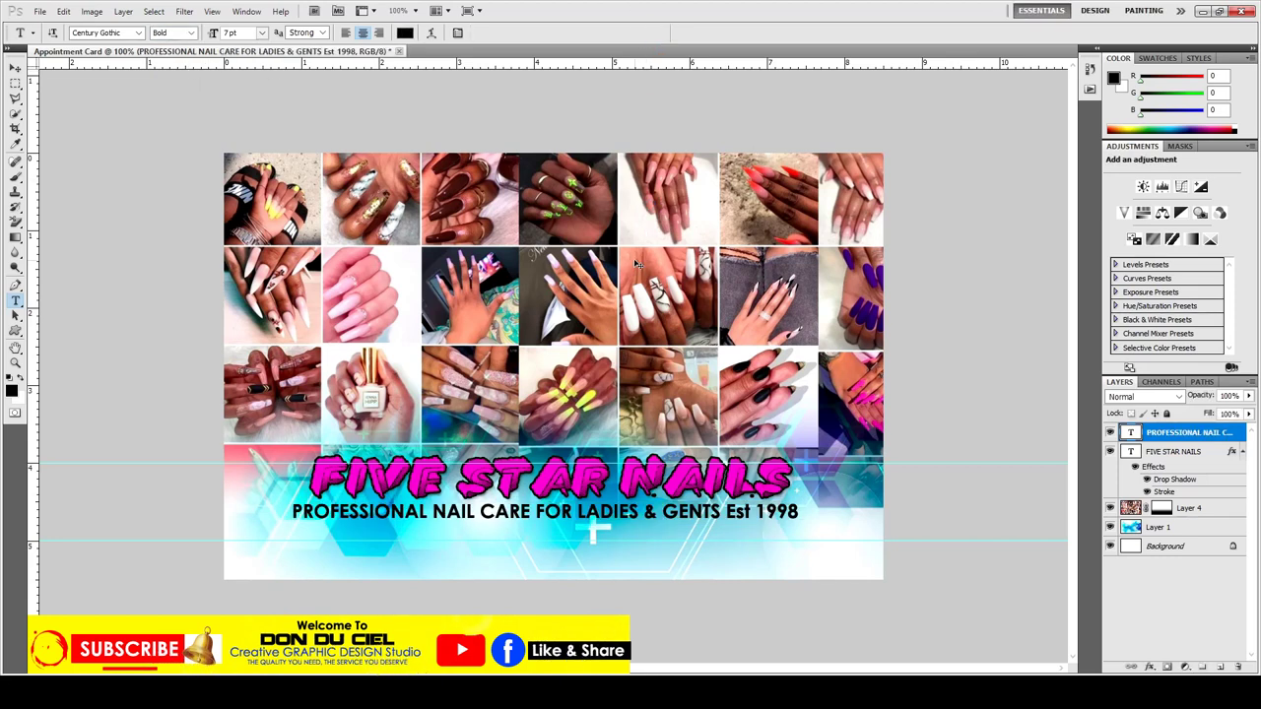
key("ctrl+j")
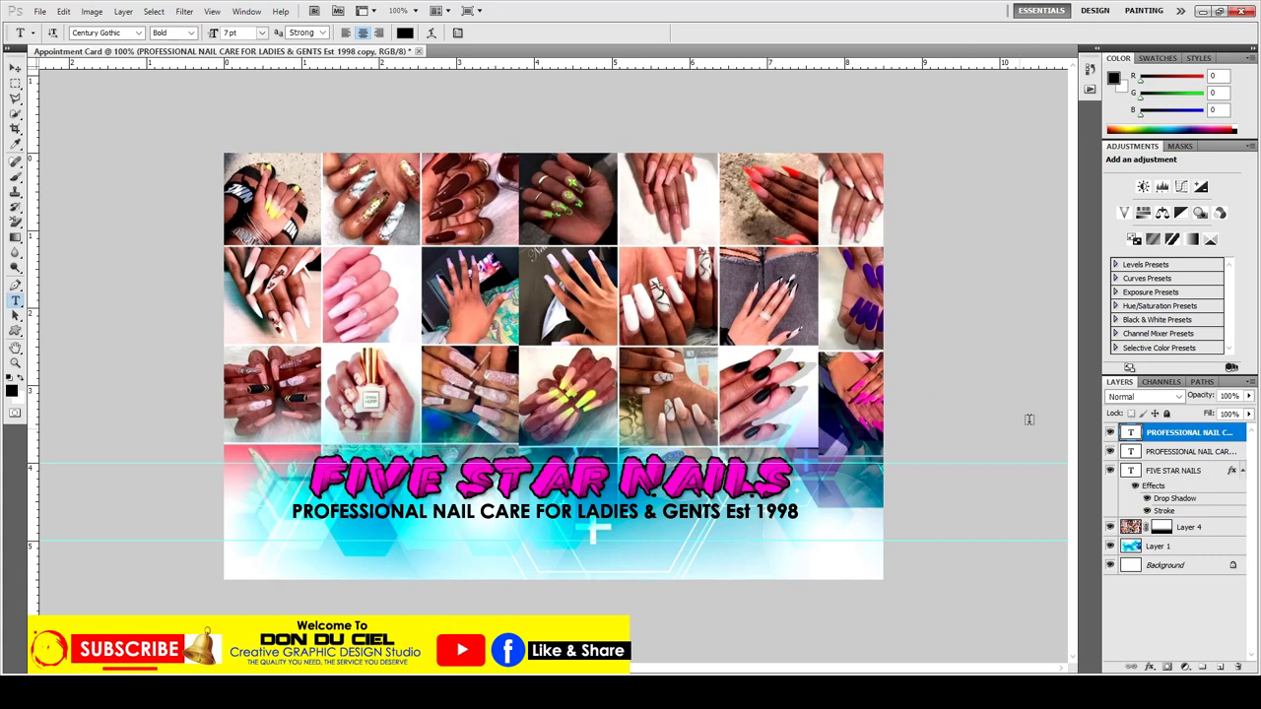
double_click(1132, 433)
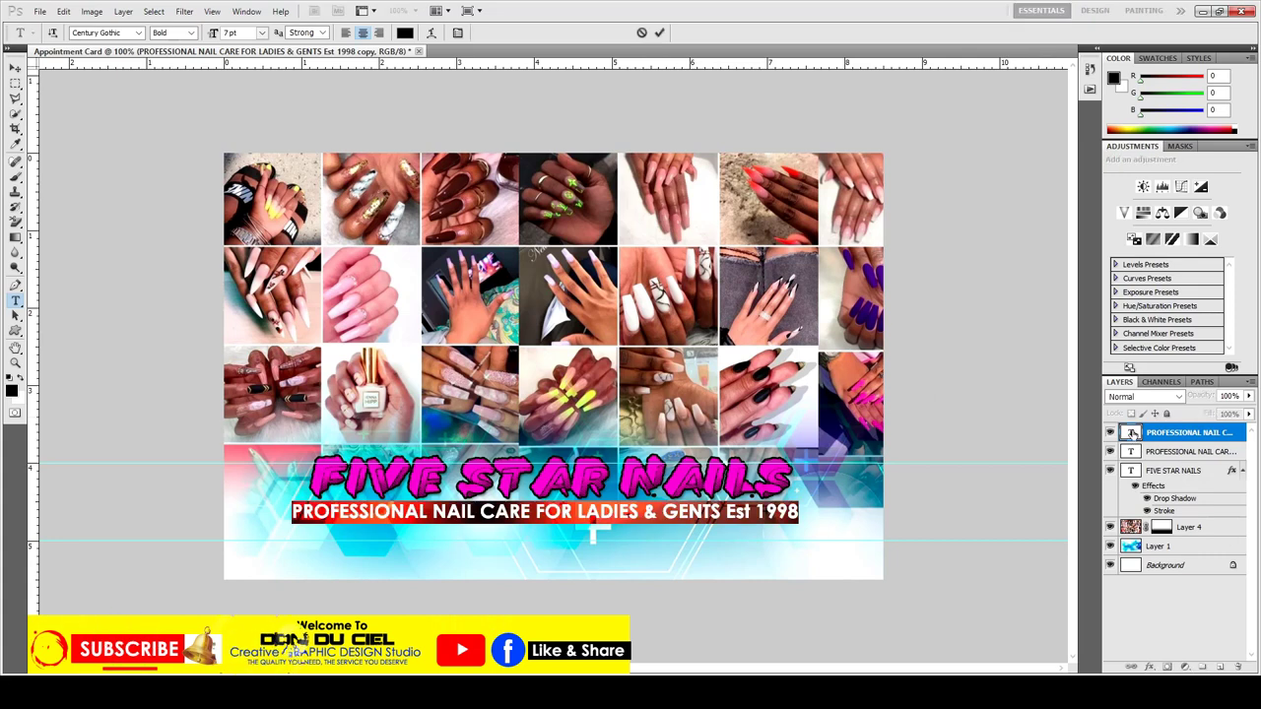
left_click(547, 512)
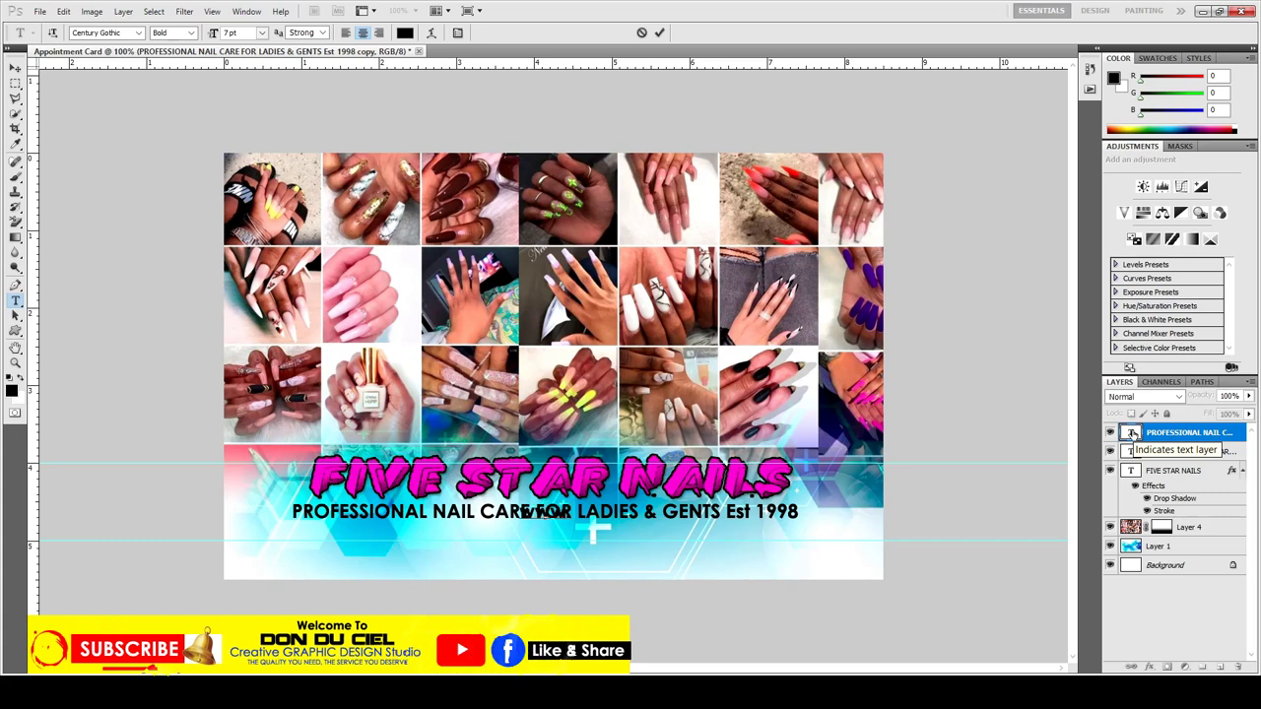
type(".fiv")
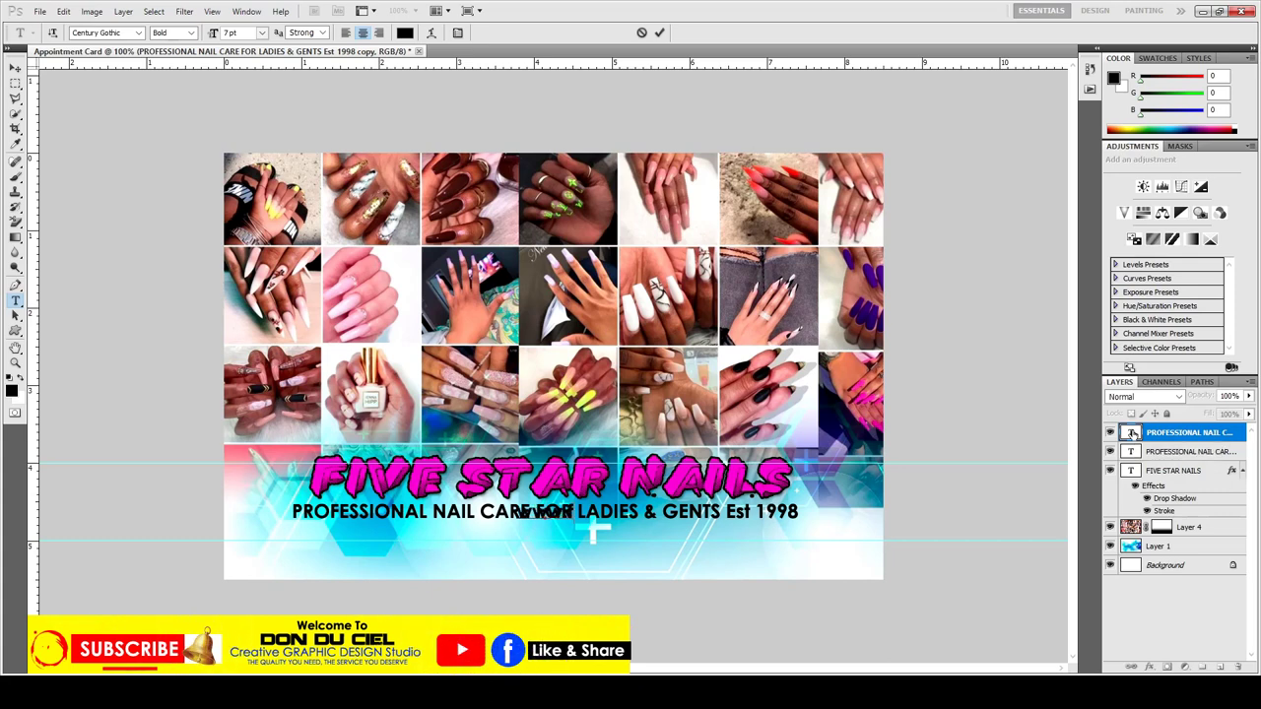
type("estar")
type("nails")
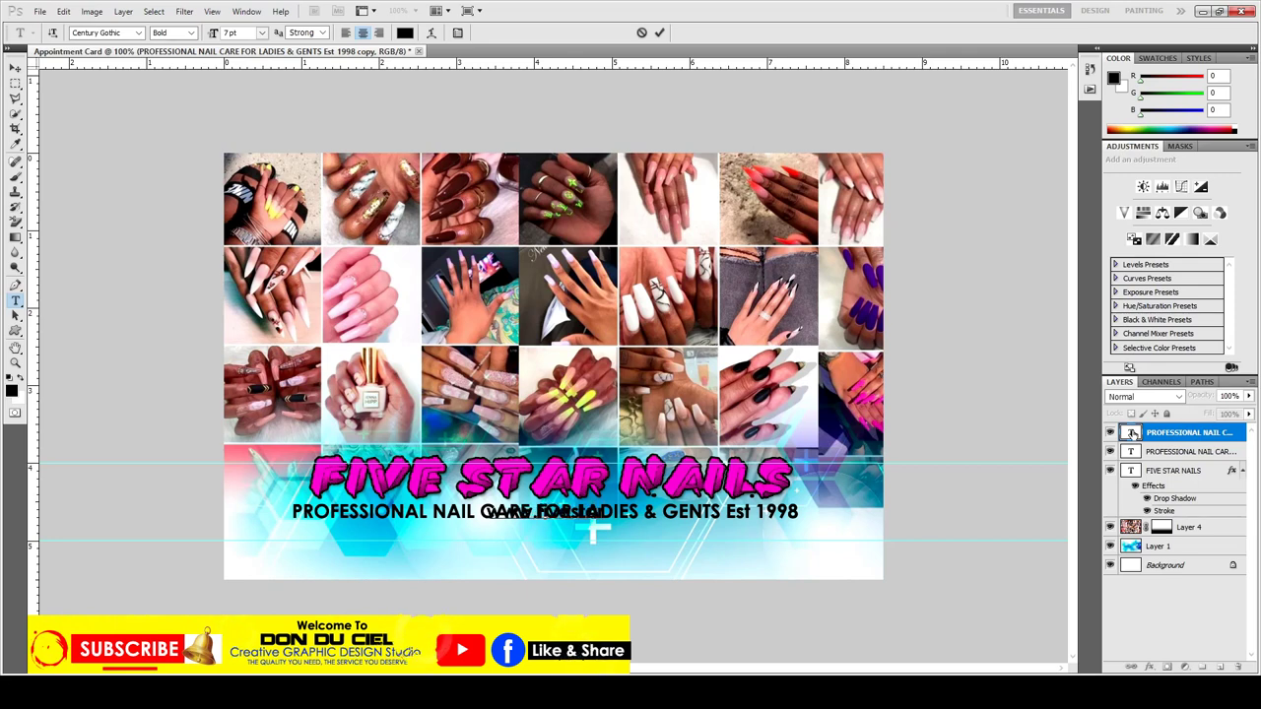
type(".")
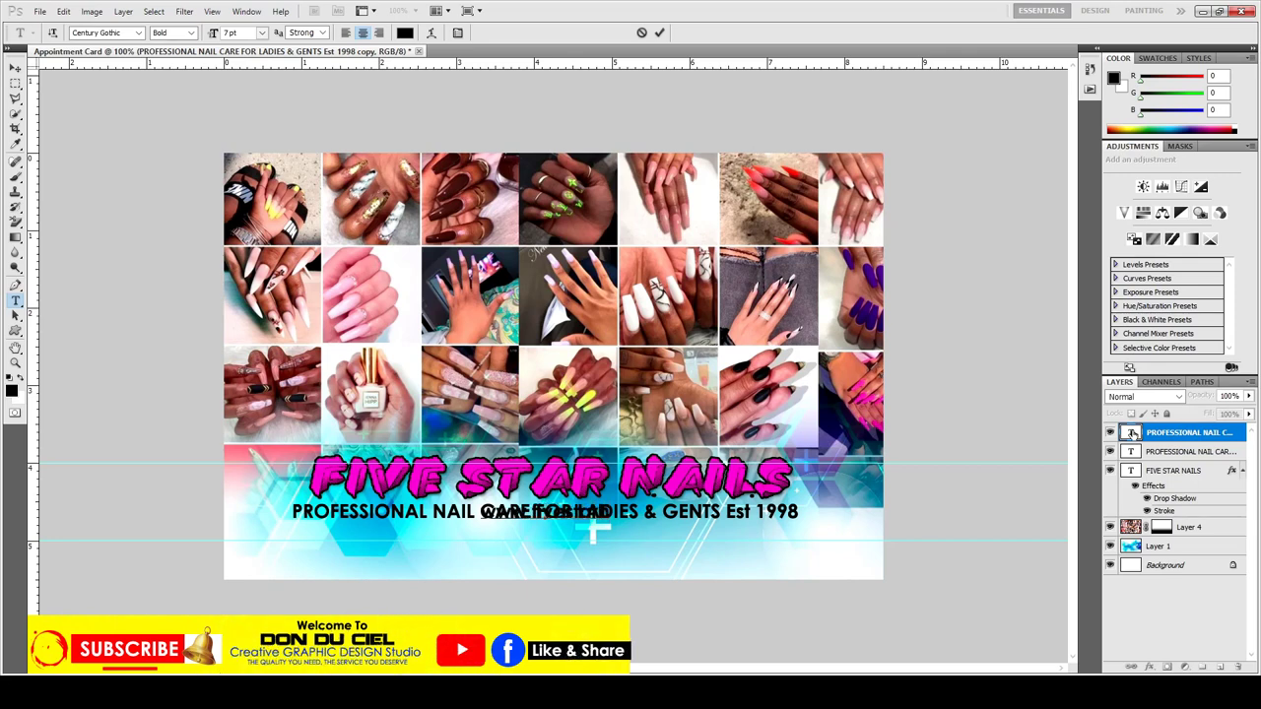
type("com")
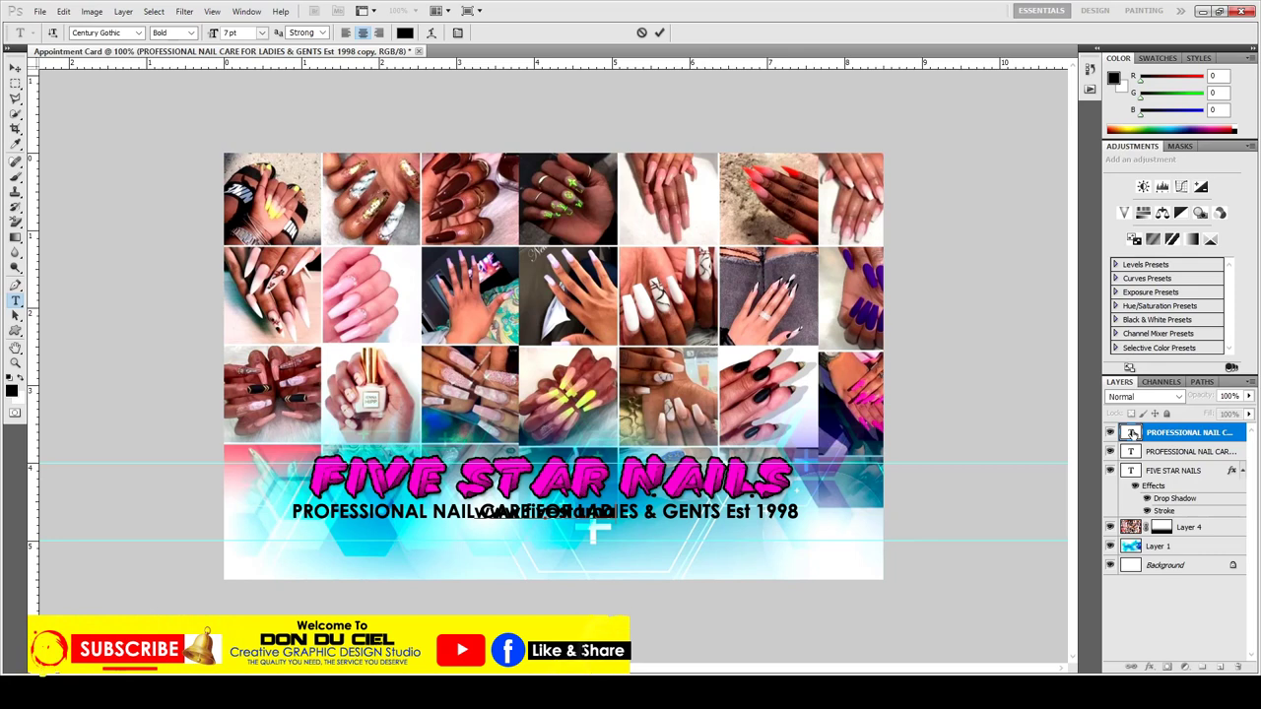
type(".co.uk")
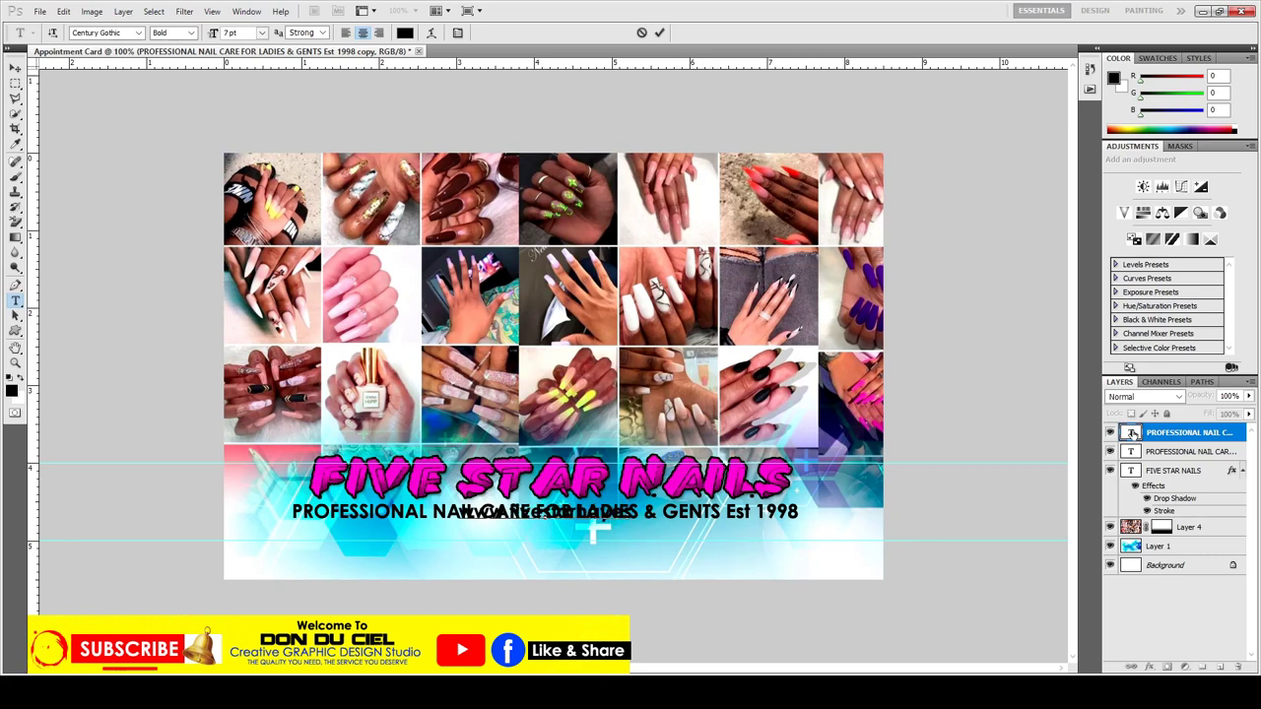
type(".comks")
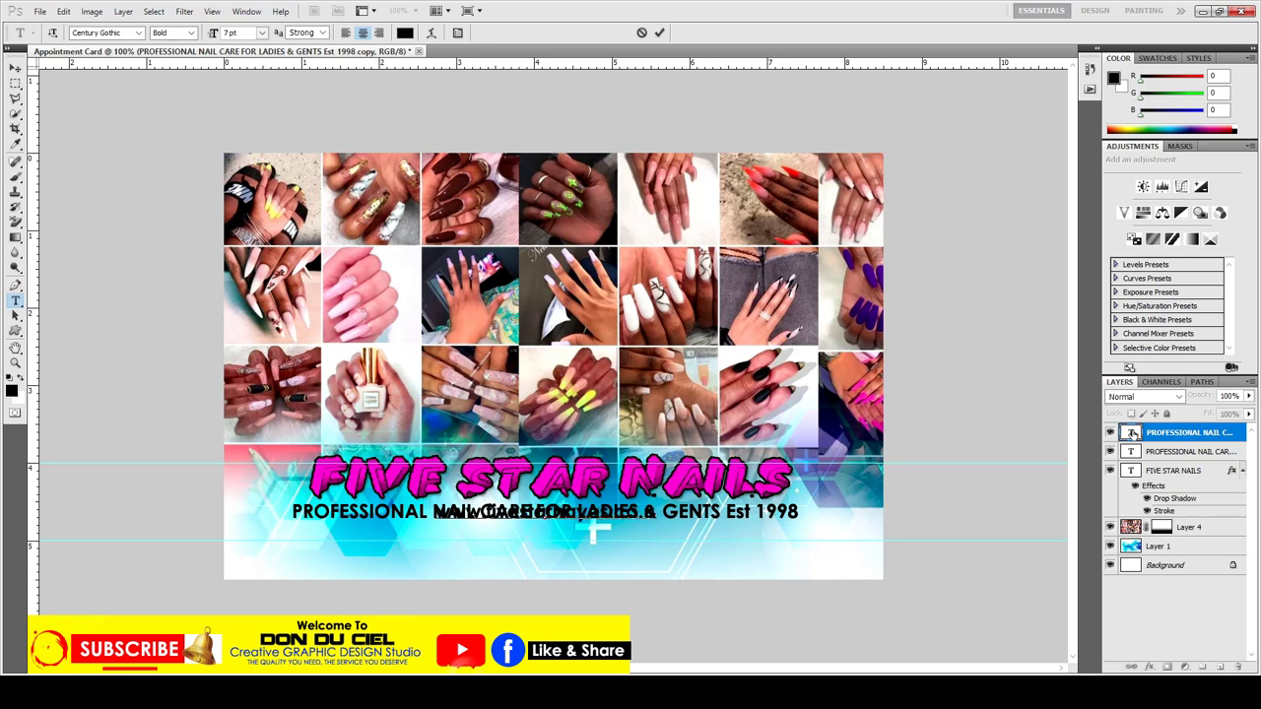
type("your")
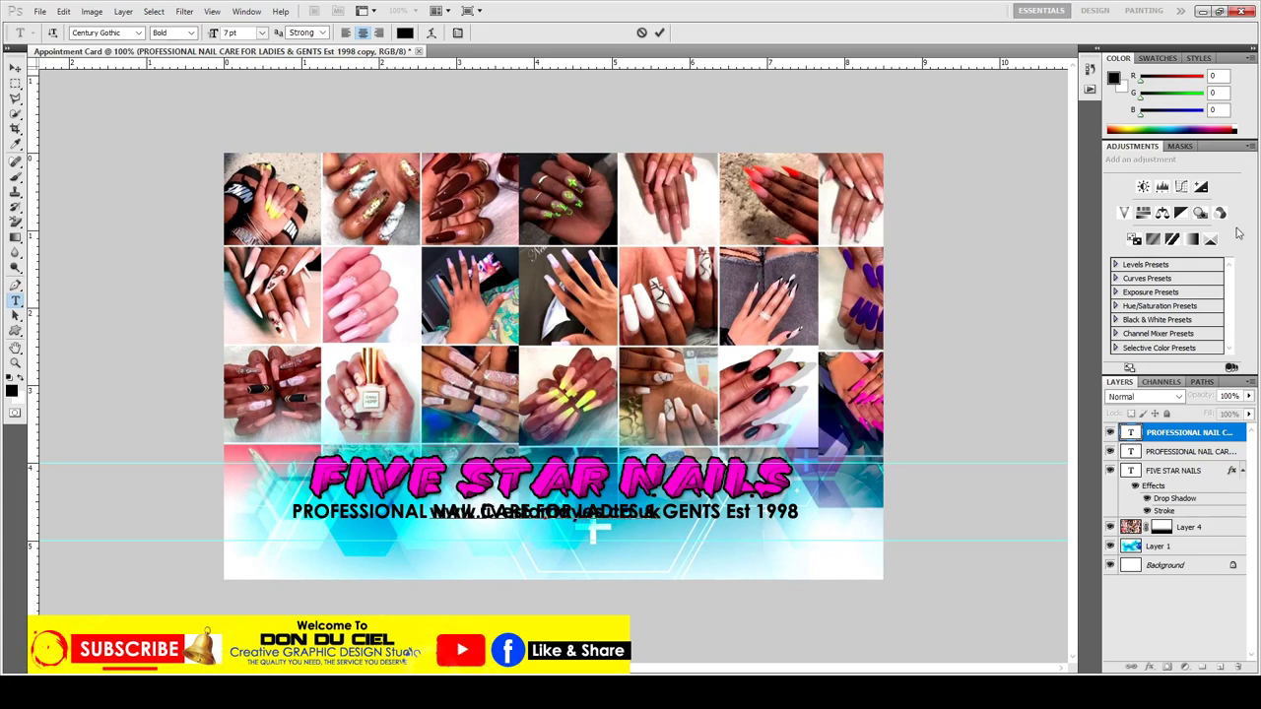
type("s")
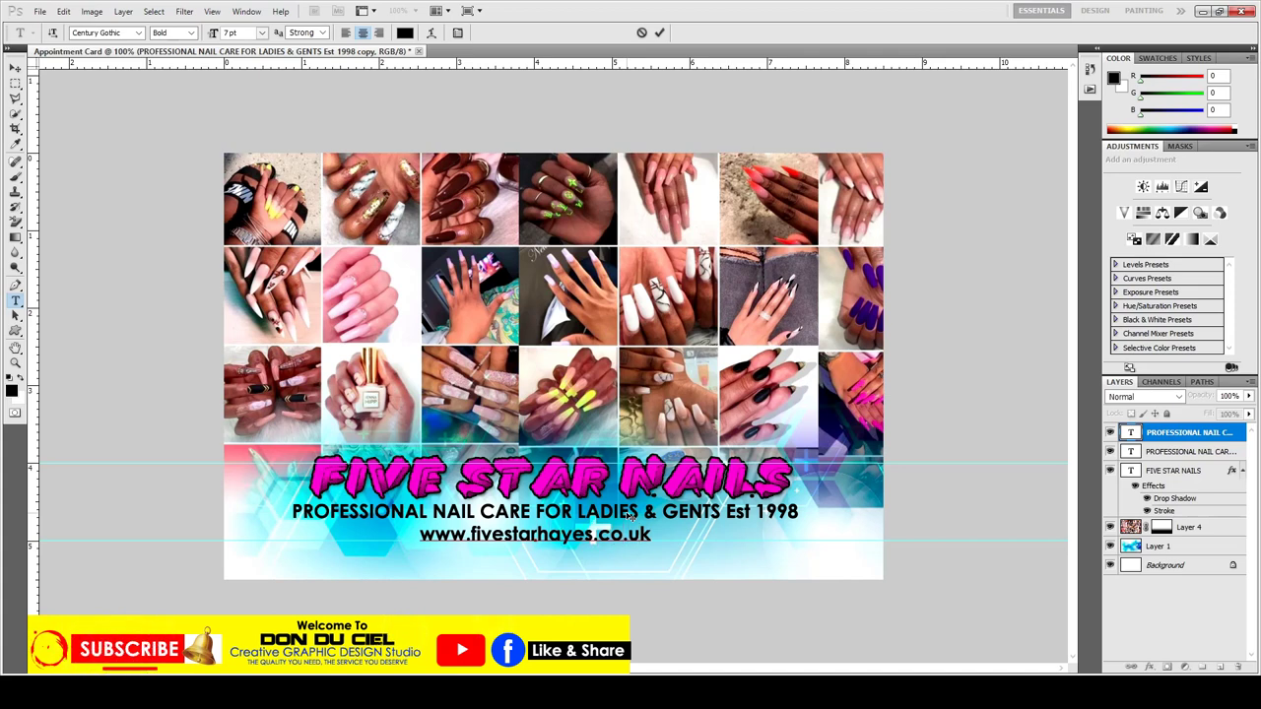
type("na")
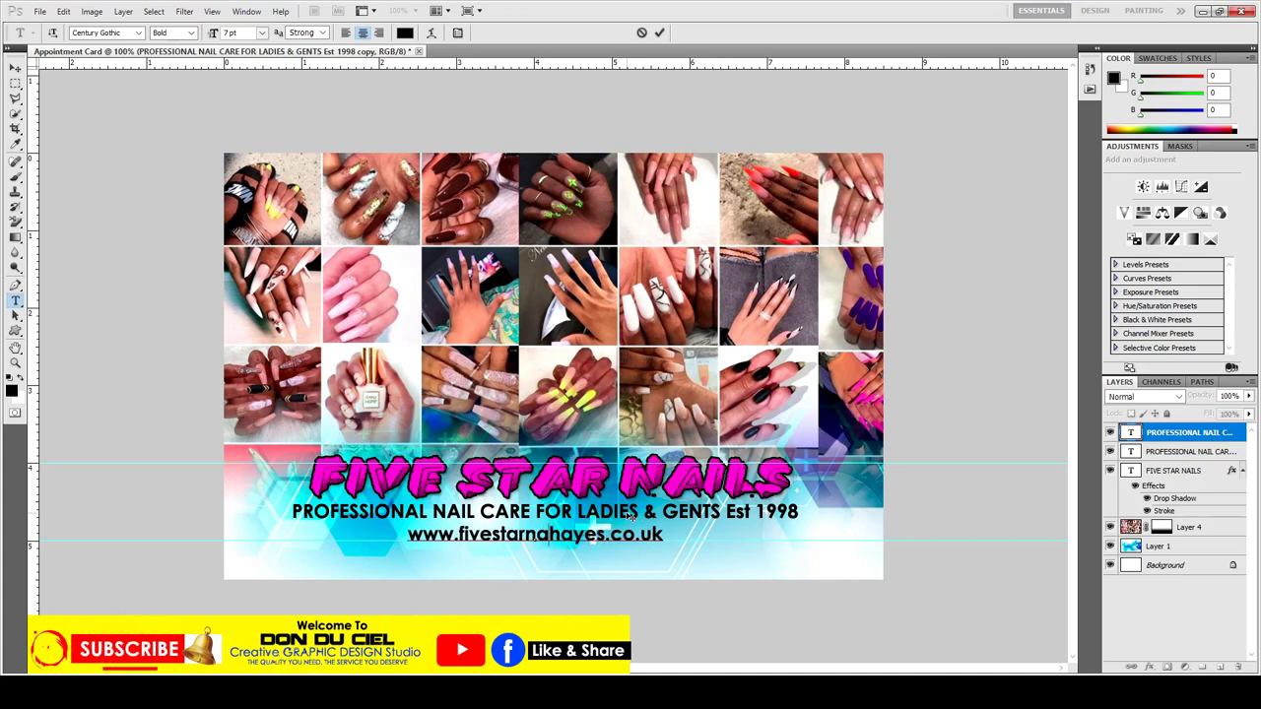
type("il")
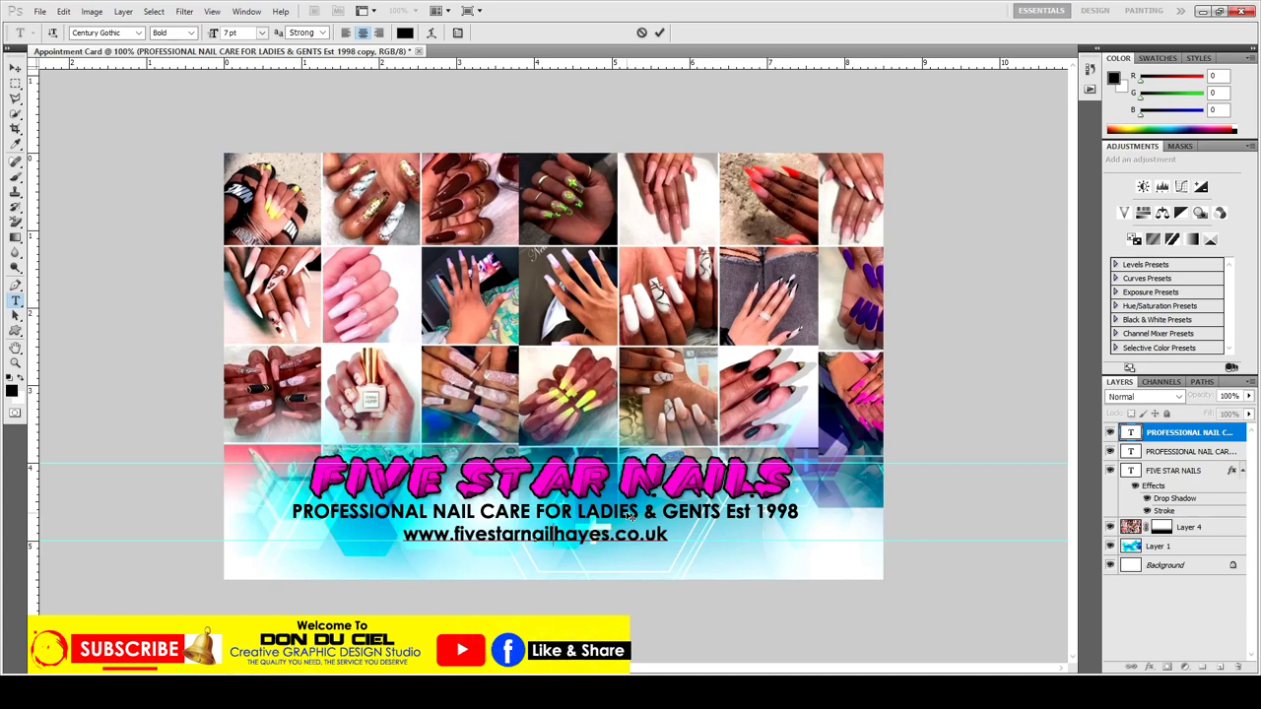
type("s")
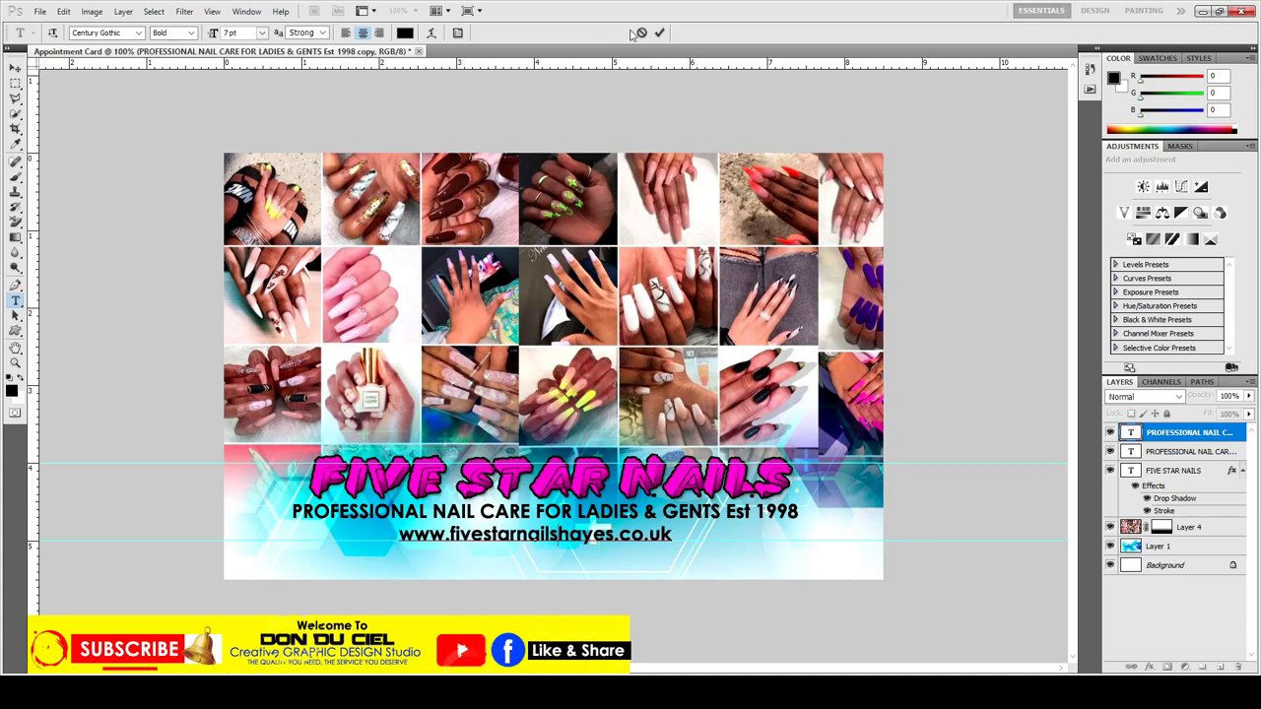
left_click(660, 32)
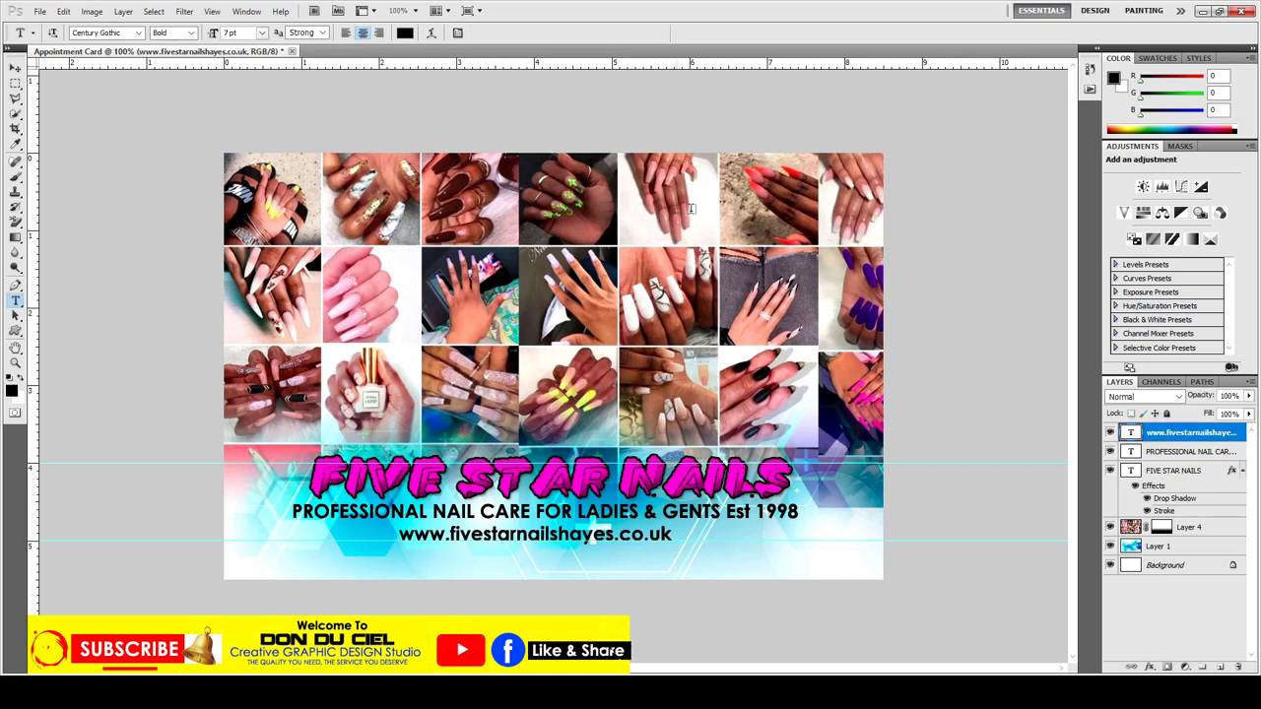
Change the web address line to Regular weight
left_click(554, 544)
left_click_drag(398, 535, 703, 545)
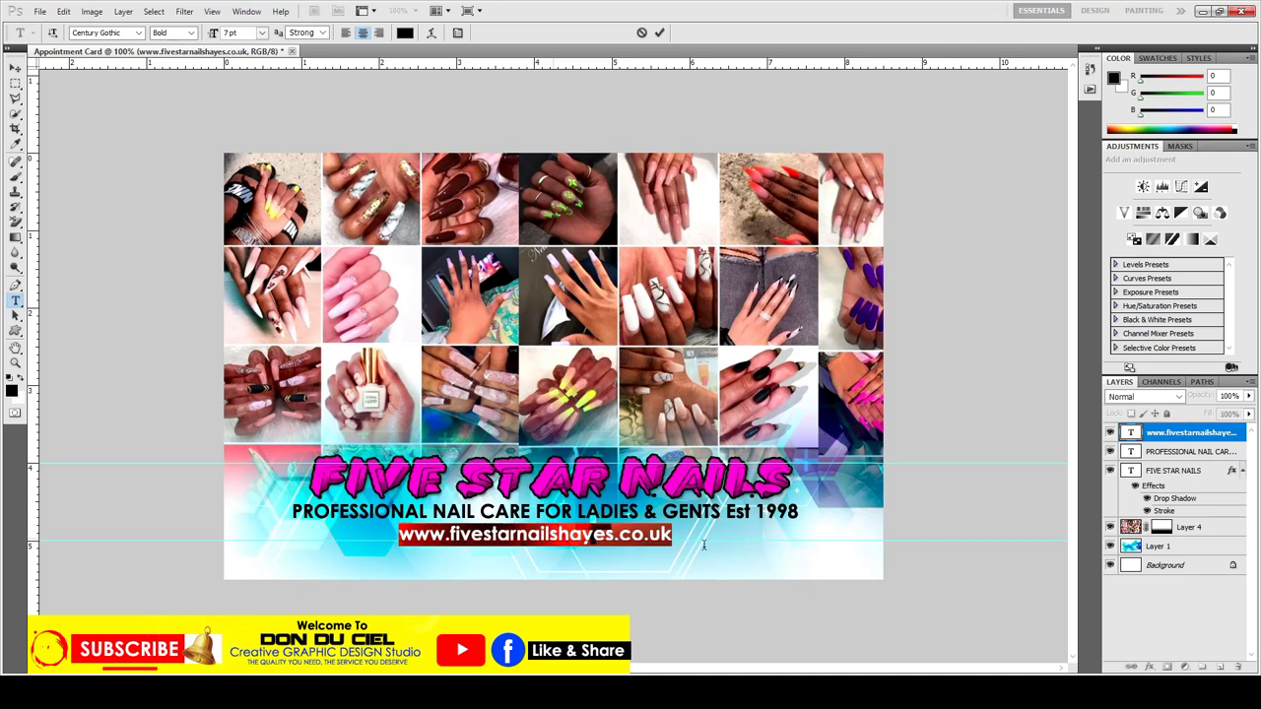
left_click(190, 33)
left_click(167, 46)
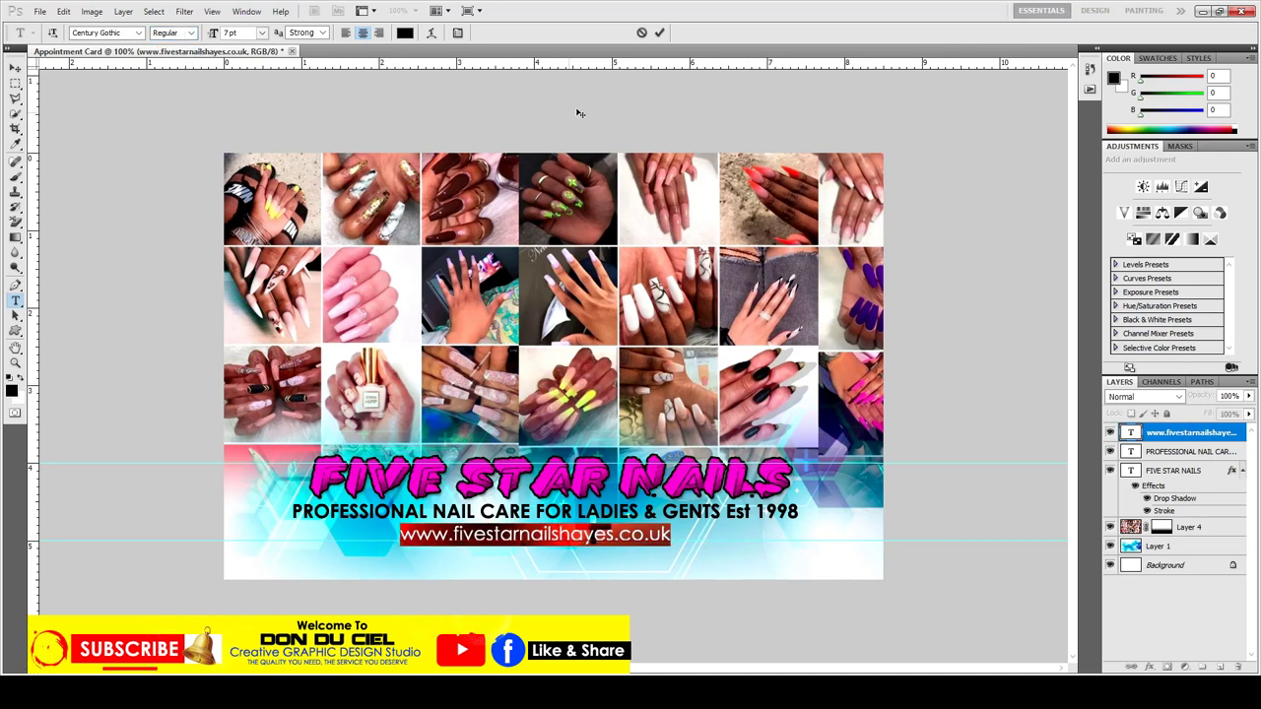
left_click(660, 34)
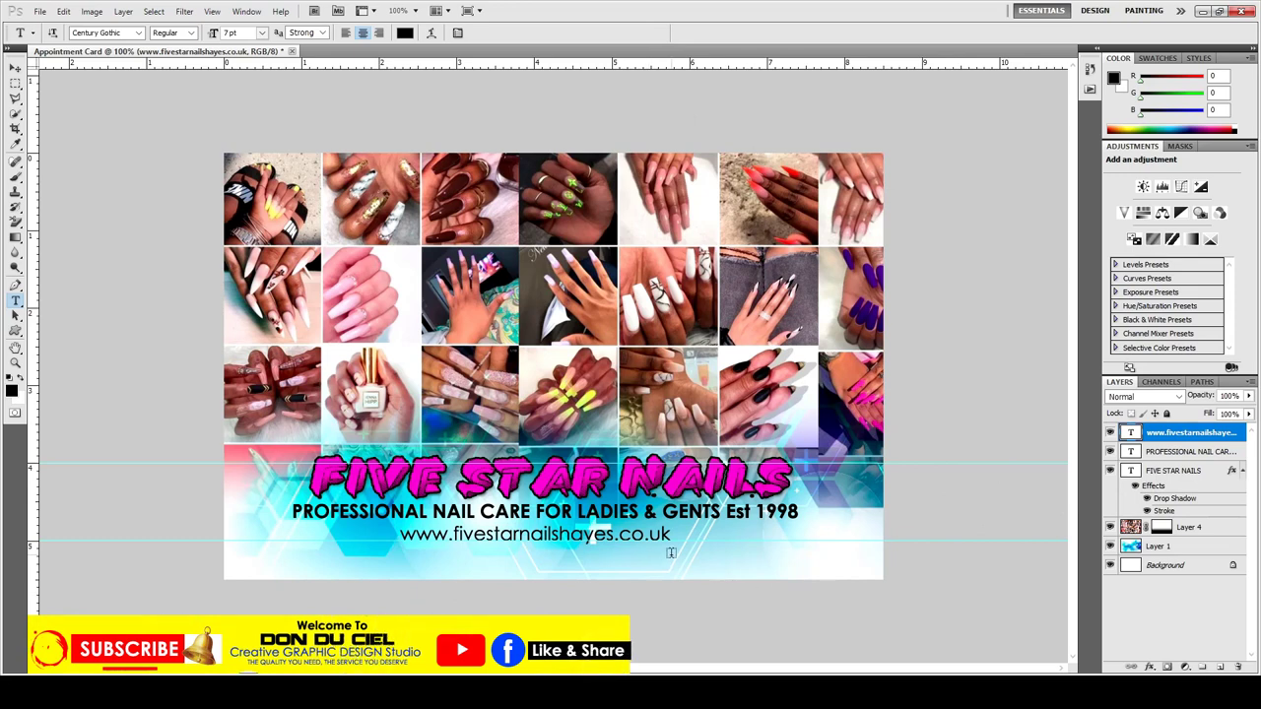
Nudge the web address slightly up and to the right
key("v")
key("Up")
key("Up")
key("Right")
key("Right")
key("Right")
key("Right")
key("Right")
key("Right")
key("Right")
key("Right")
key("Right")
key("Right")
key("Right")
key("Right")
key("Right")
key("Right")
key("Right")
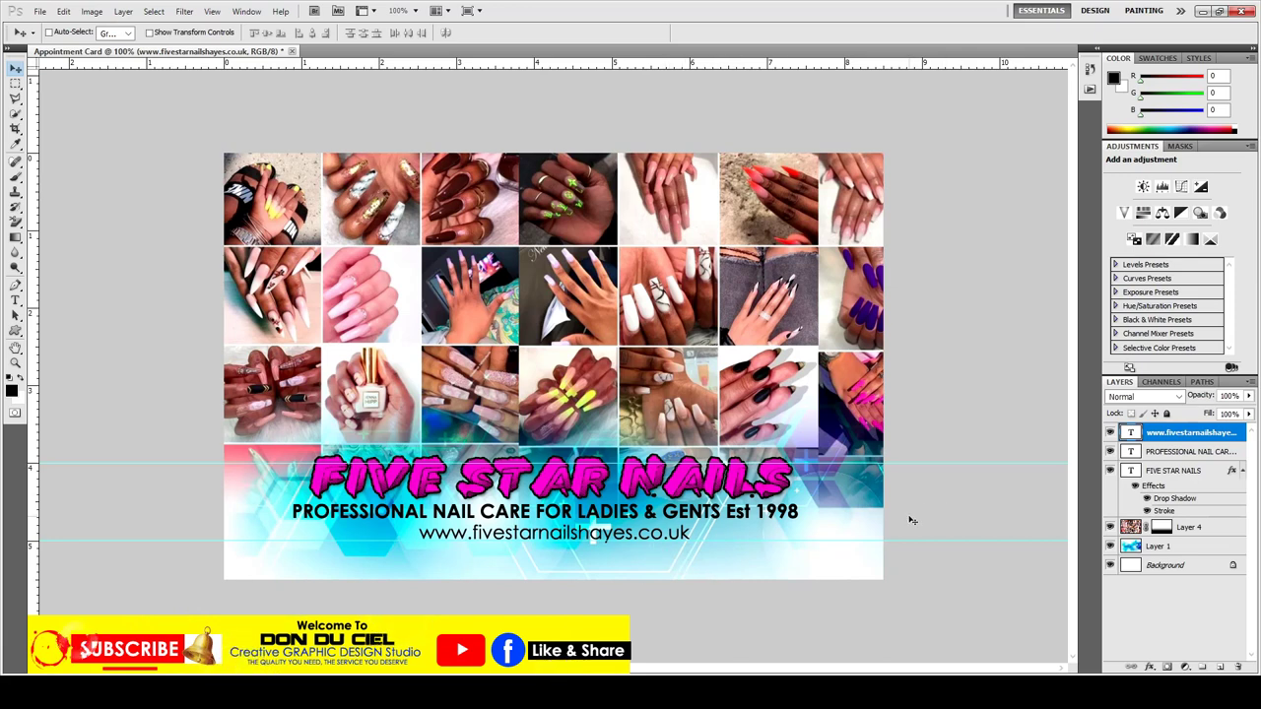
key("t")
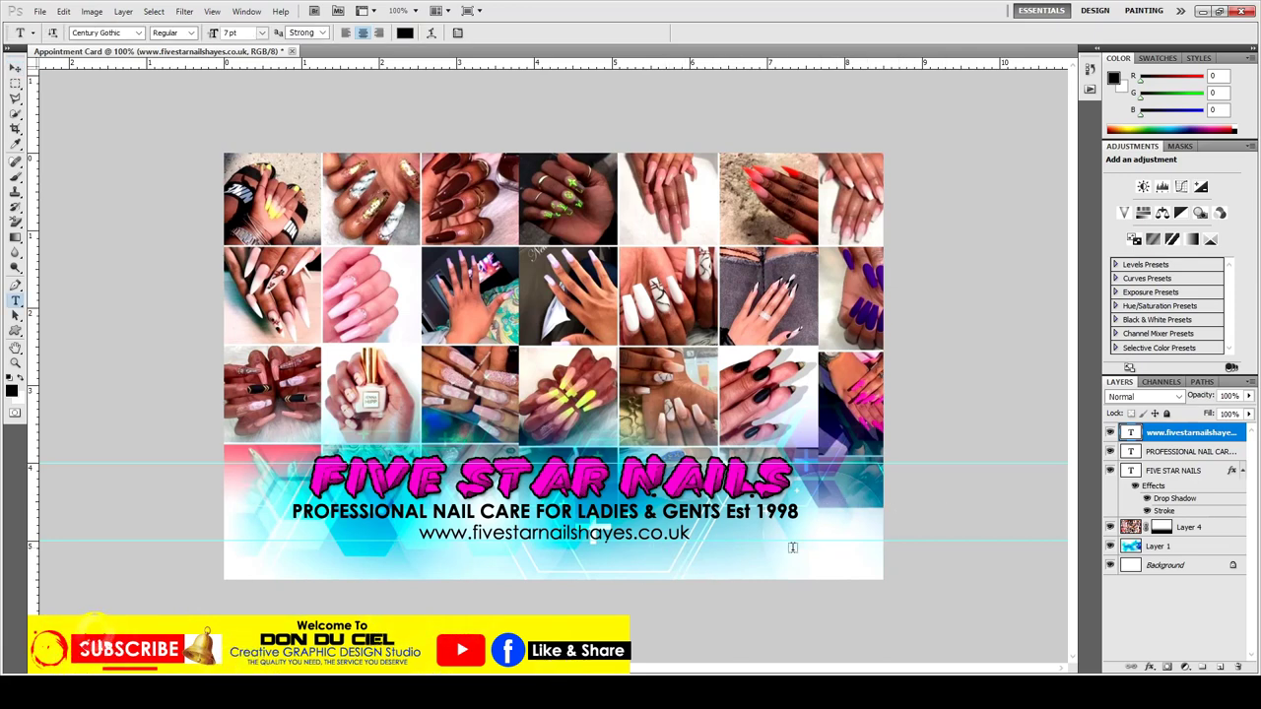
left_click(828, 495)
type("TM")
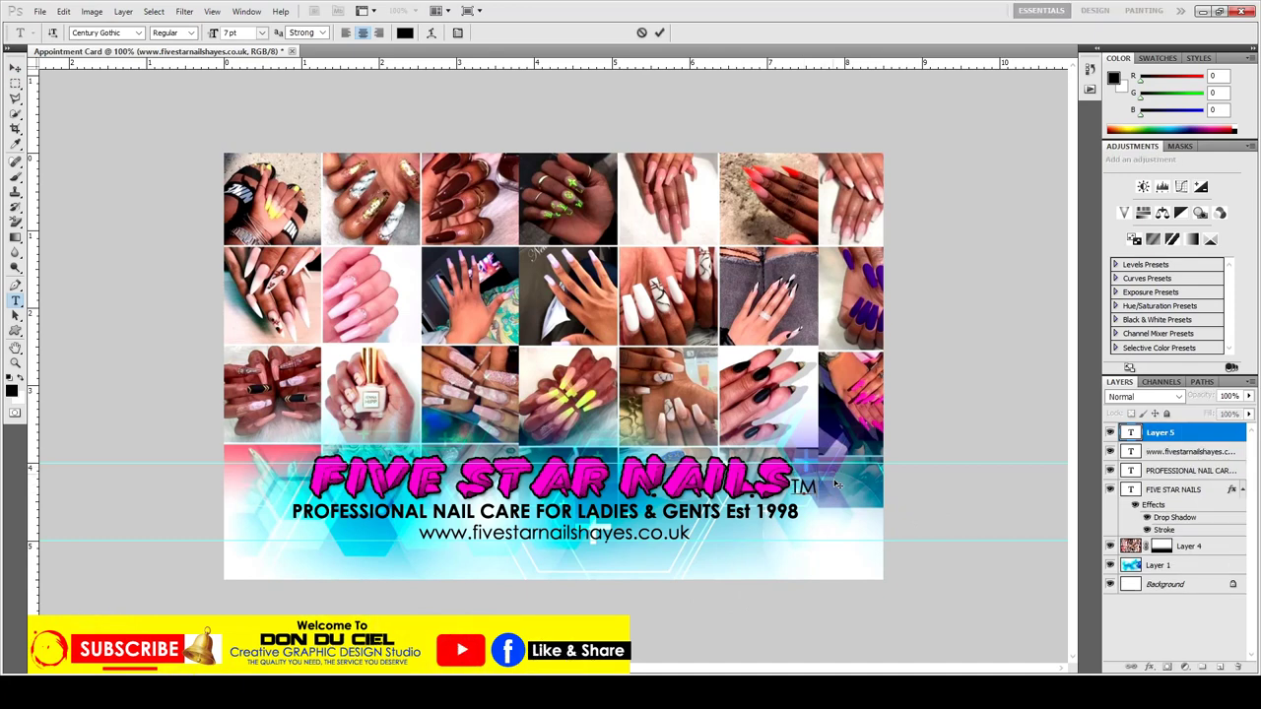
Make the TM mark beside the FIVE STAR NAILS title bold and commit it
double_click(805, 490)
left_click(191, 35)
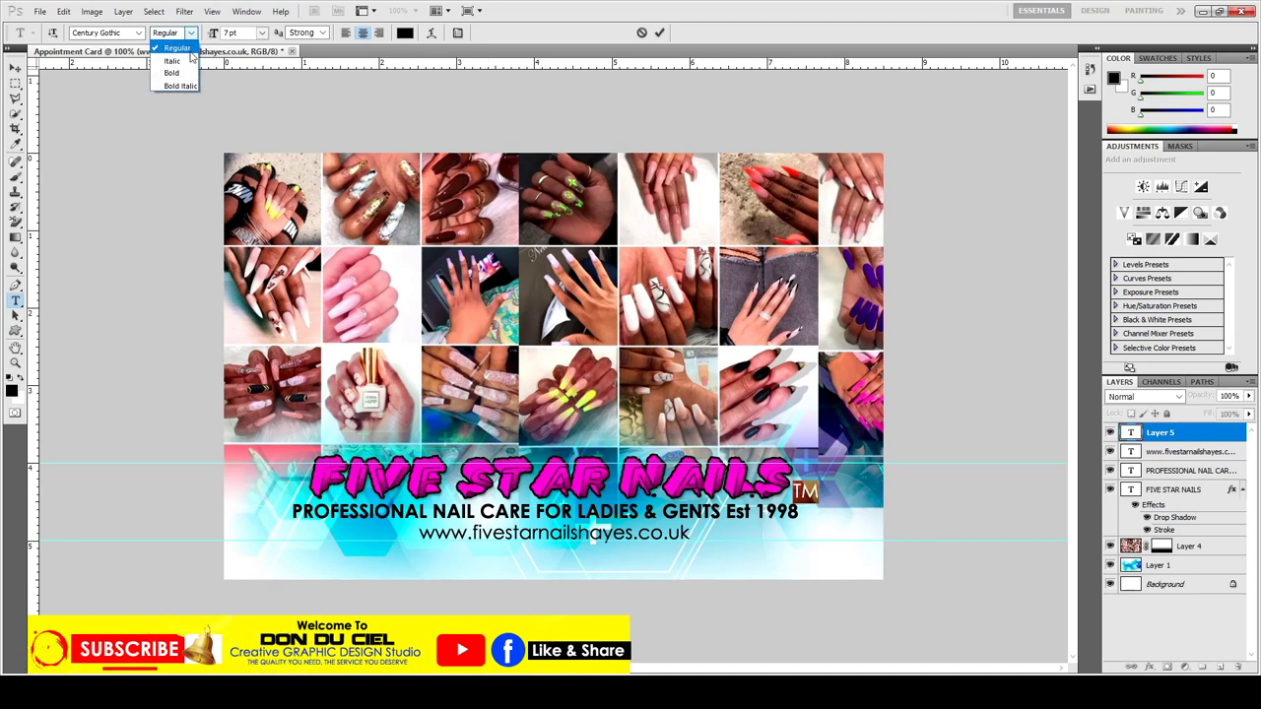
left_click(175, 74)
left_click(661, 33)
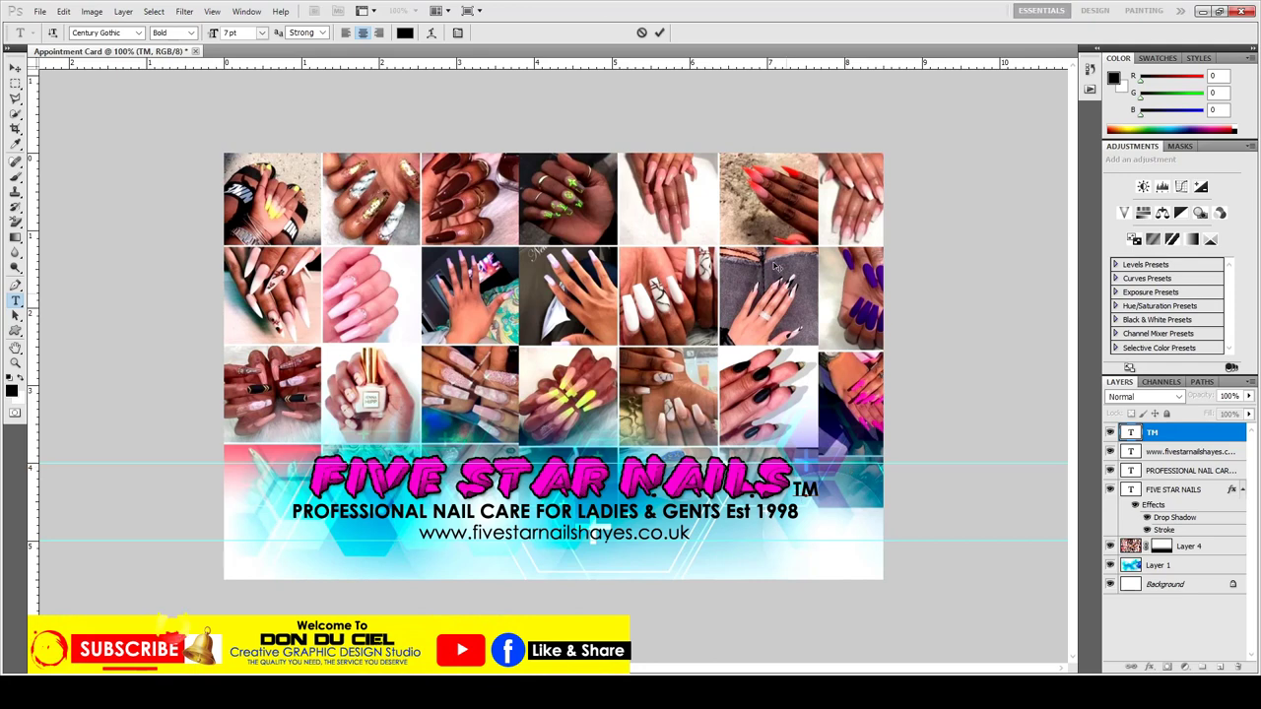
left_click(661, 33)
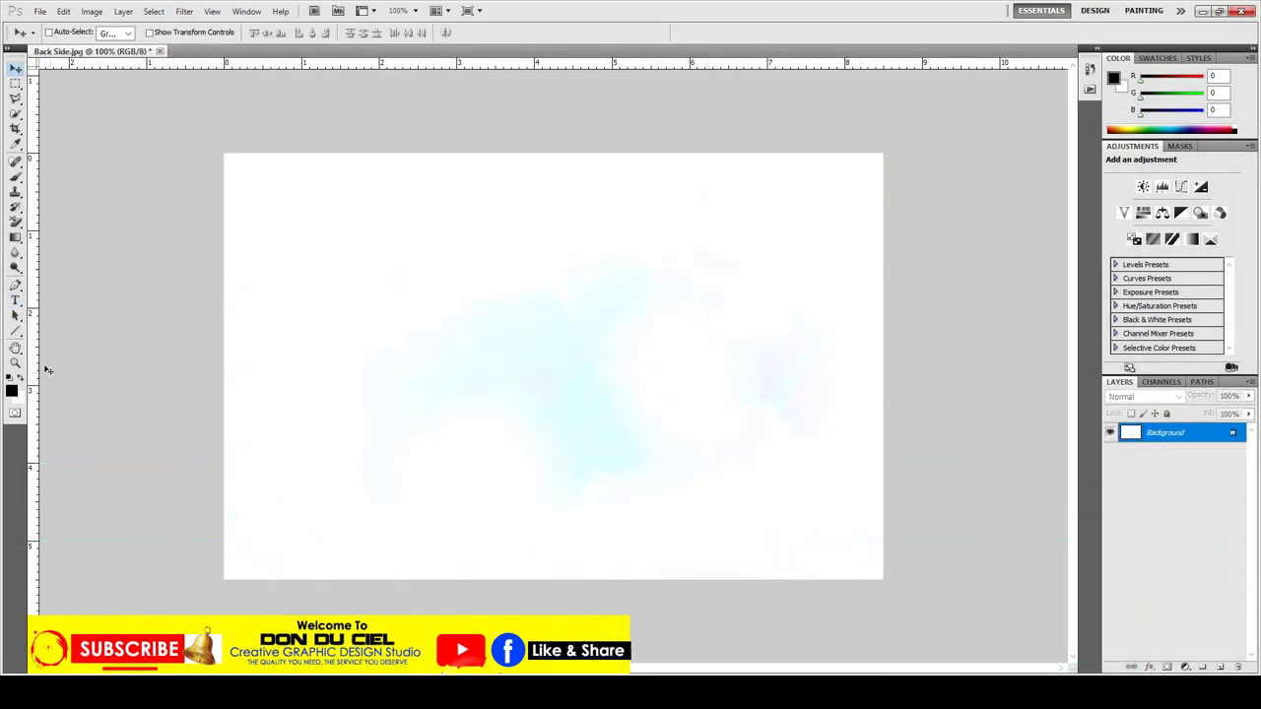
Add a vertical margin guide and a 'YOUR NEXT APPOINTMENT' heading at the top centre
left_click_drag(32, 246, 844, 225)
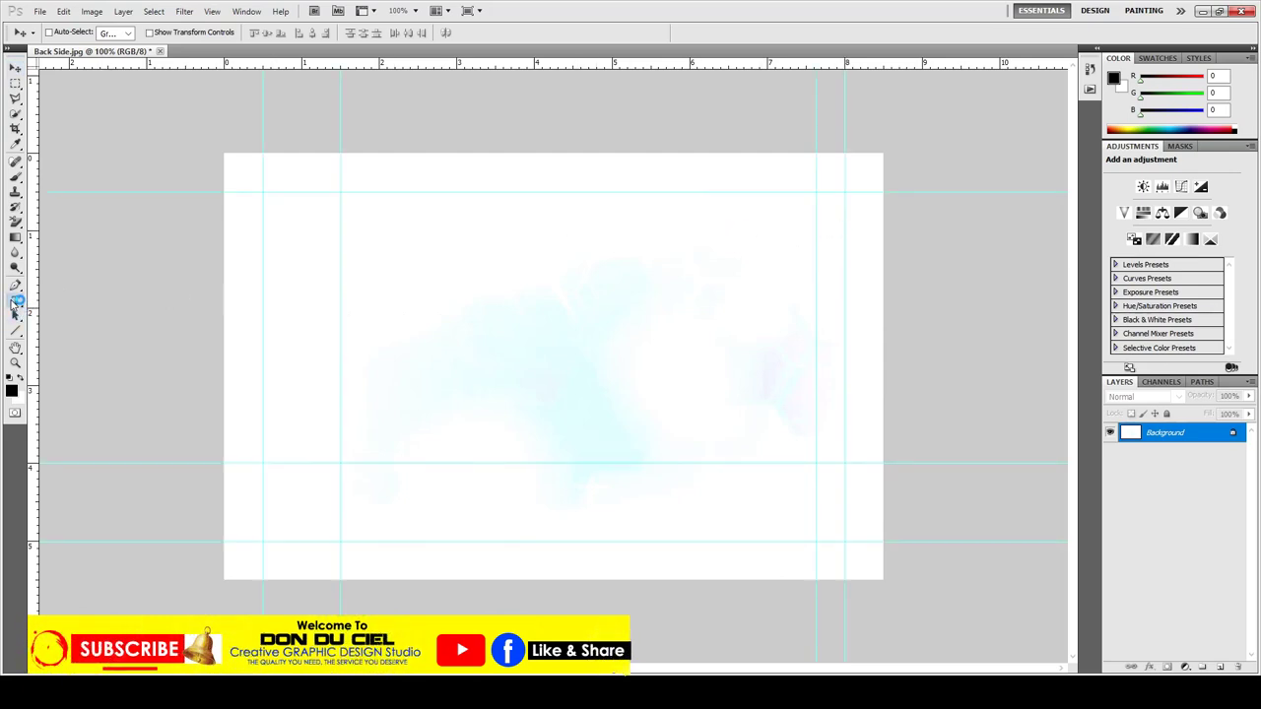
left_click(15, 301)
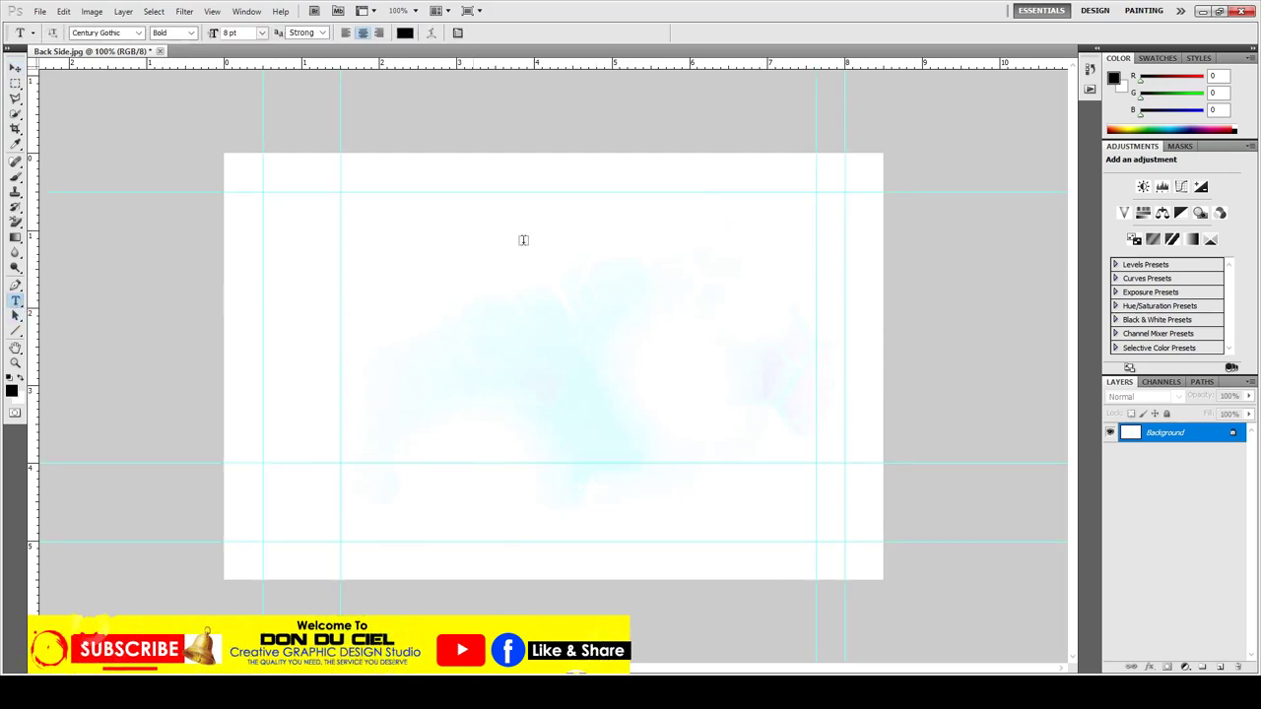
left_click(474, 231)
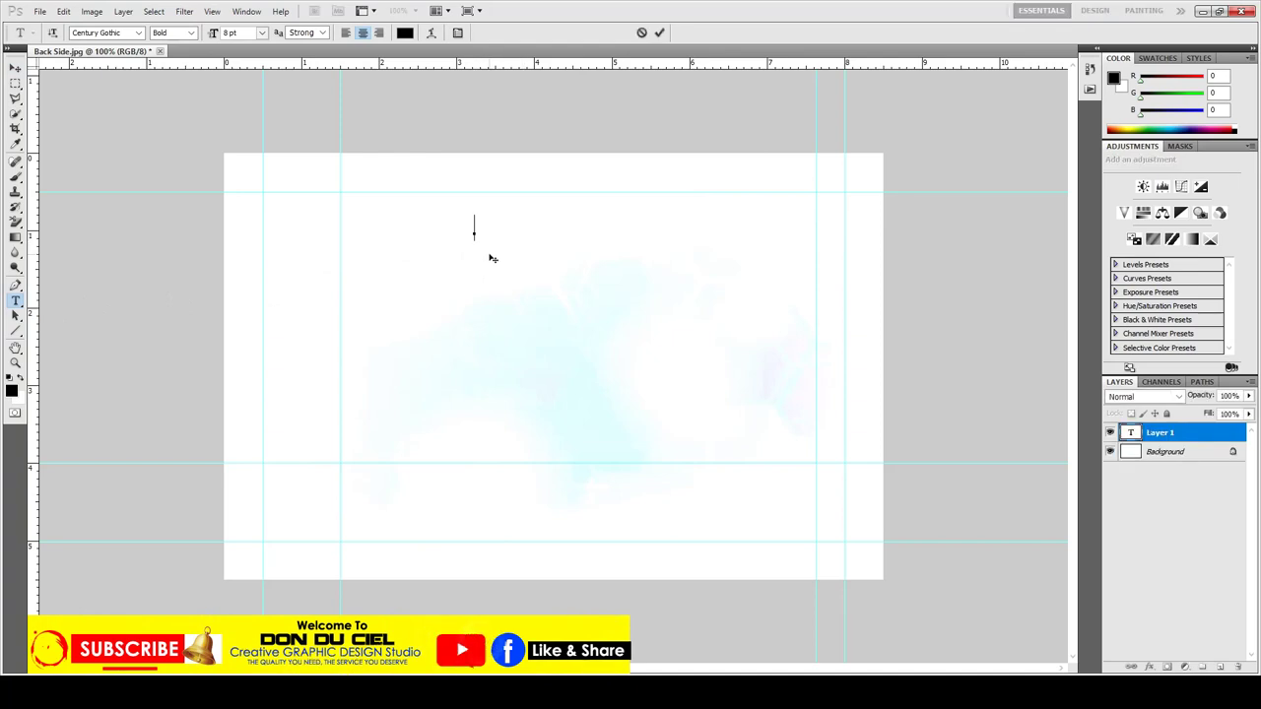
type("YOUR NEXT")
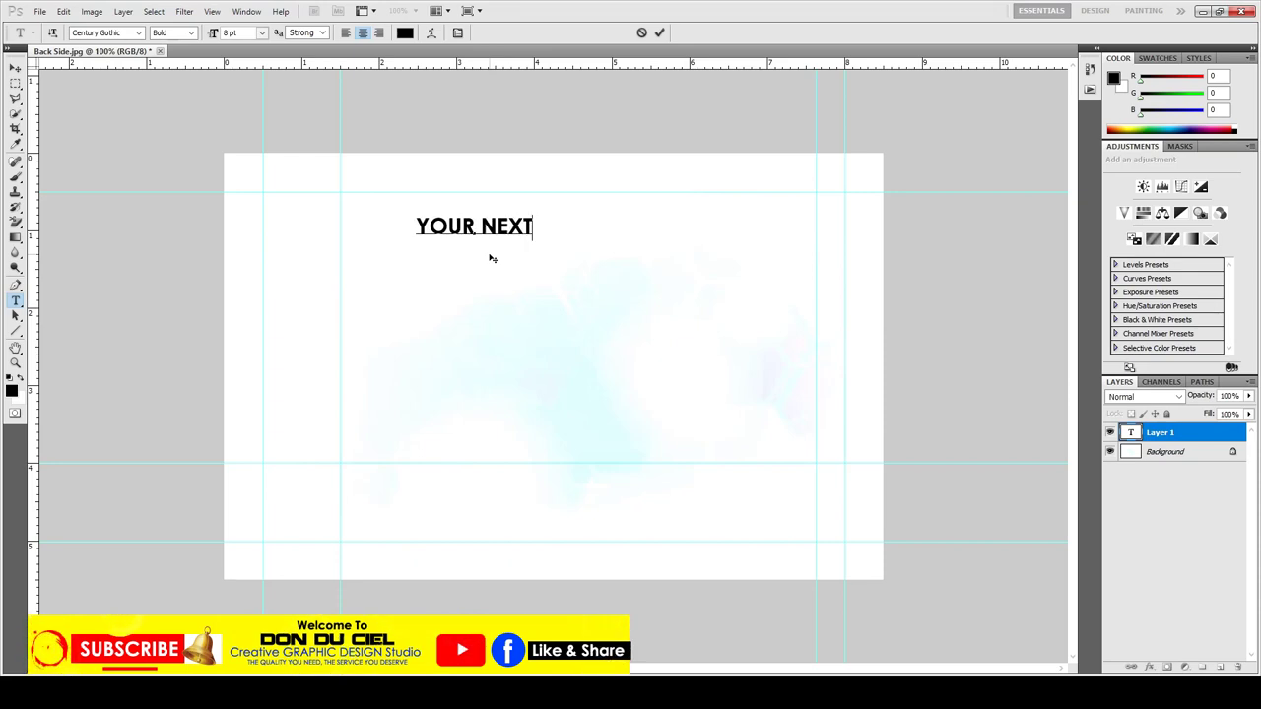
type(" APPOINTMENT")
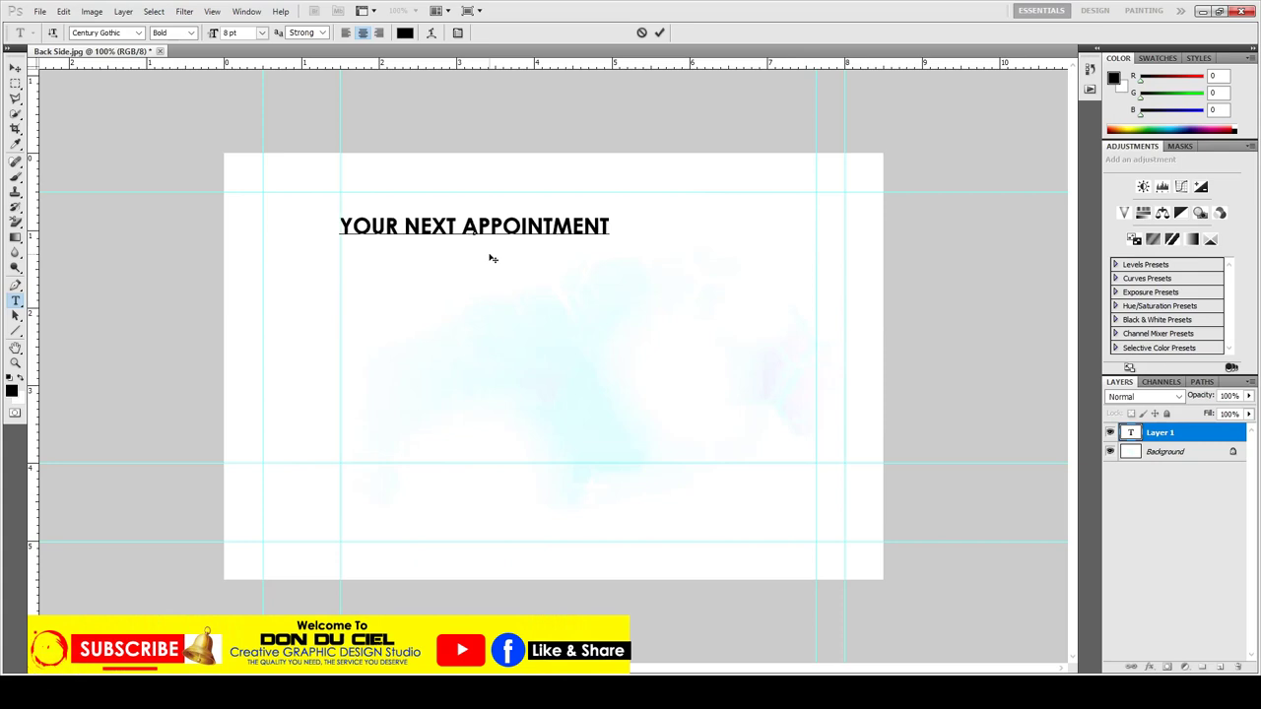
left_click_drag(591, 320, 685, 294)
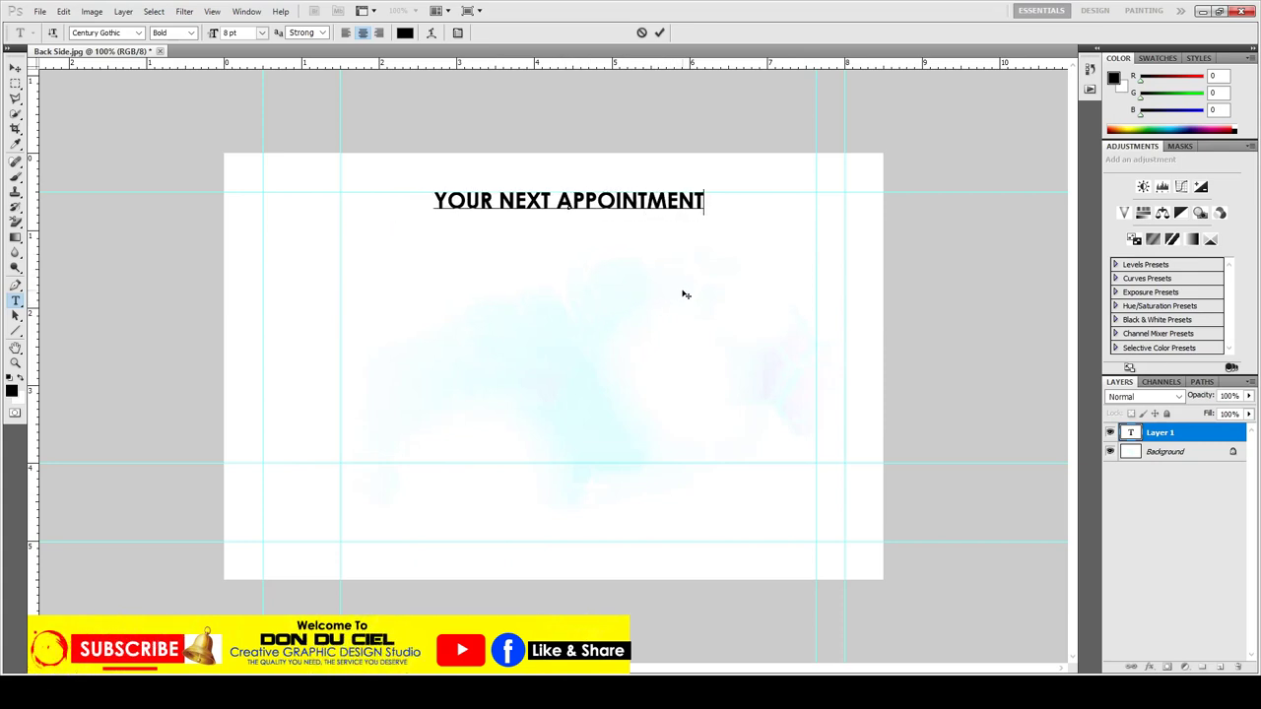
left_click(659, 32)
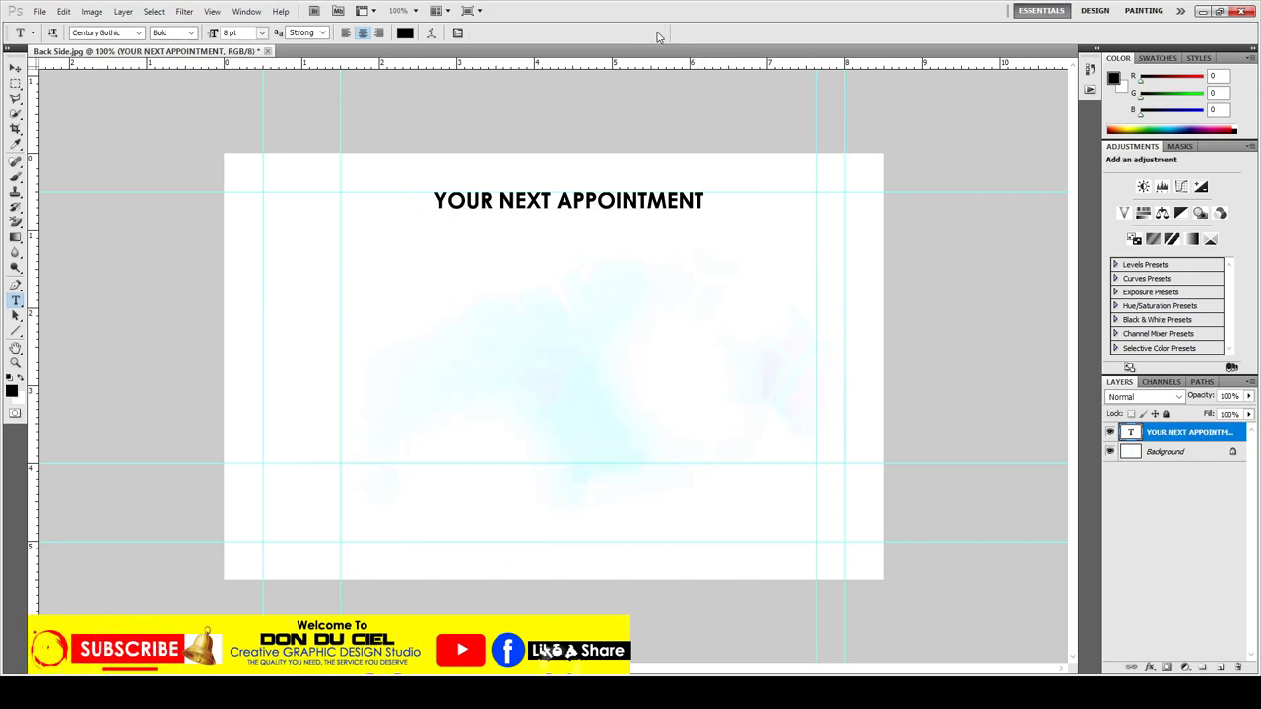
Add Regular-weight NAME: and DATE: labels at the card's upper left
left_click(273, 251)
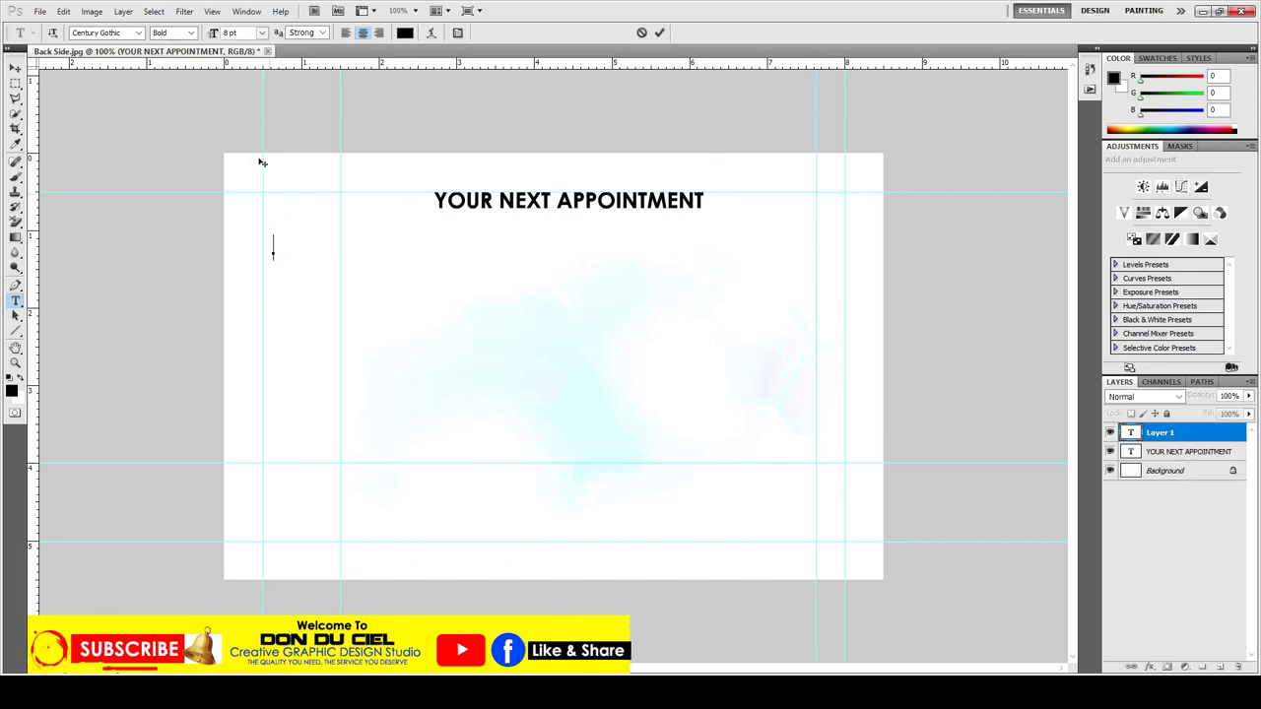
left_click(189, 33)
left_click(185, 49)
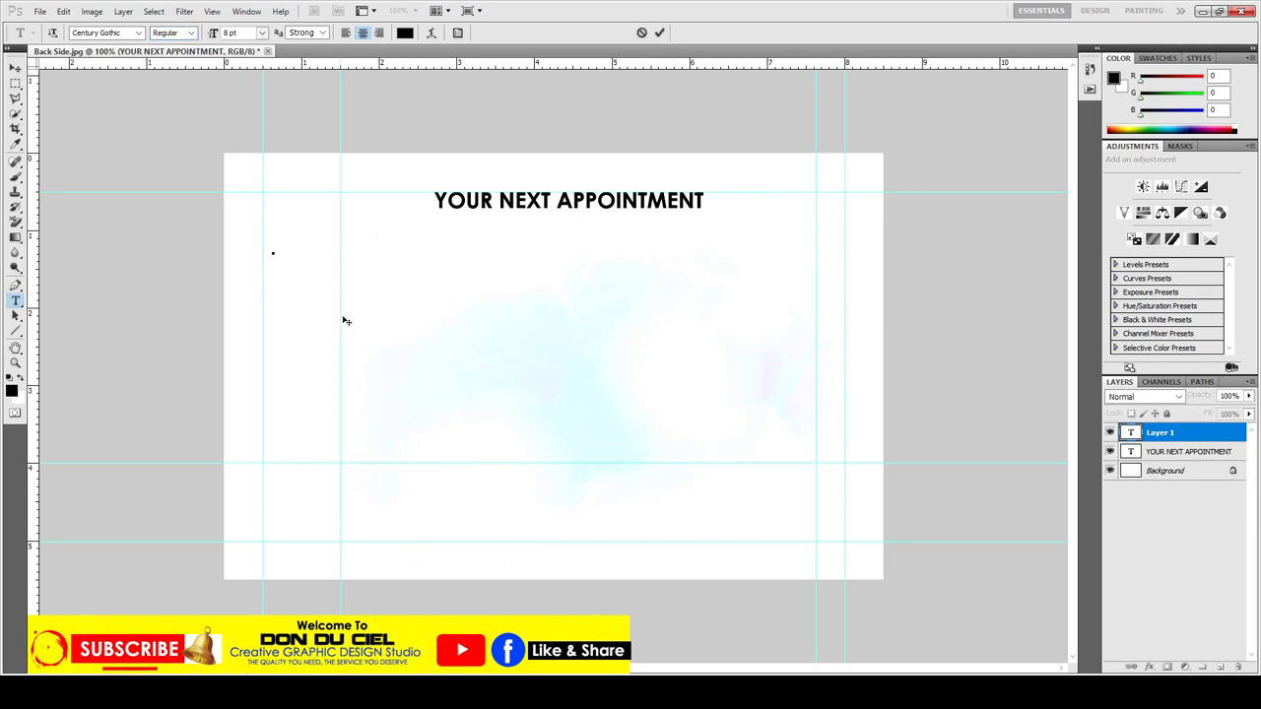
type("NAME")
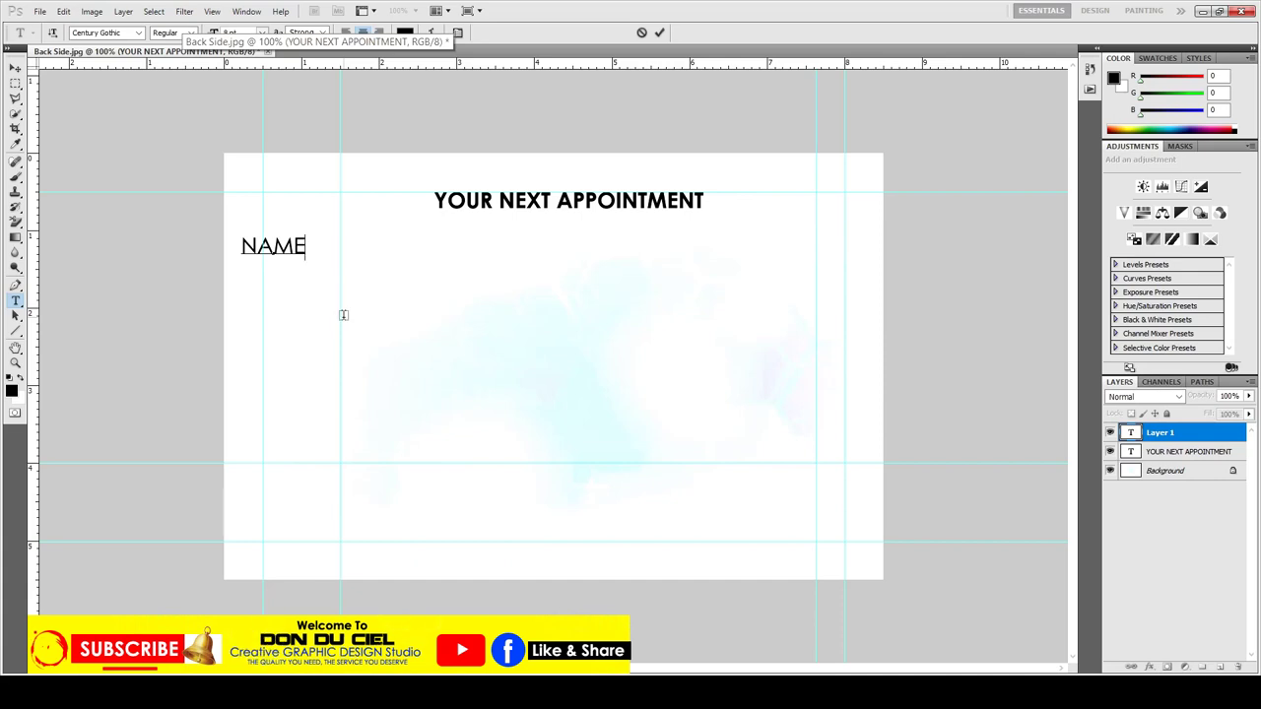
type(":")
left_click_drag(383, 334, 403, 344)
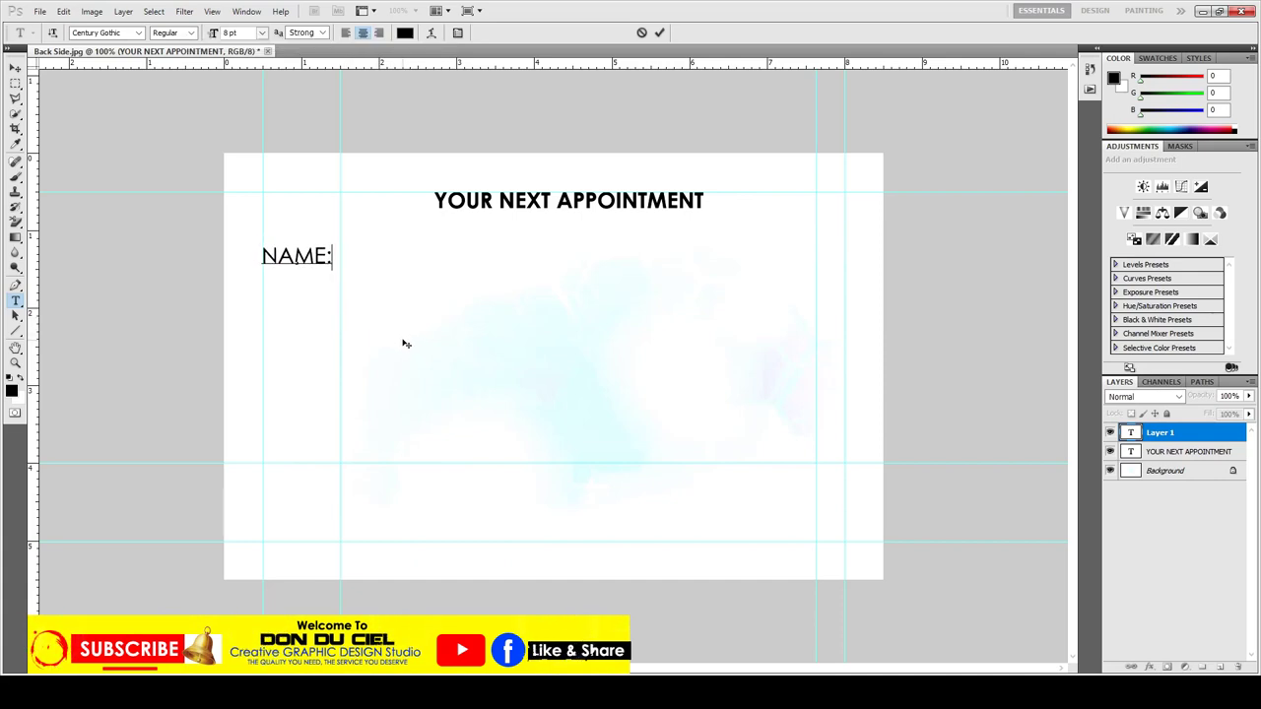
left_click(660, 33)
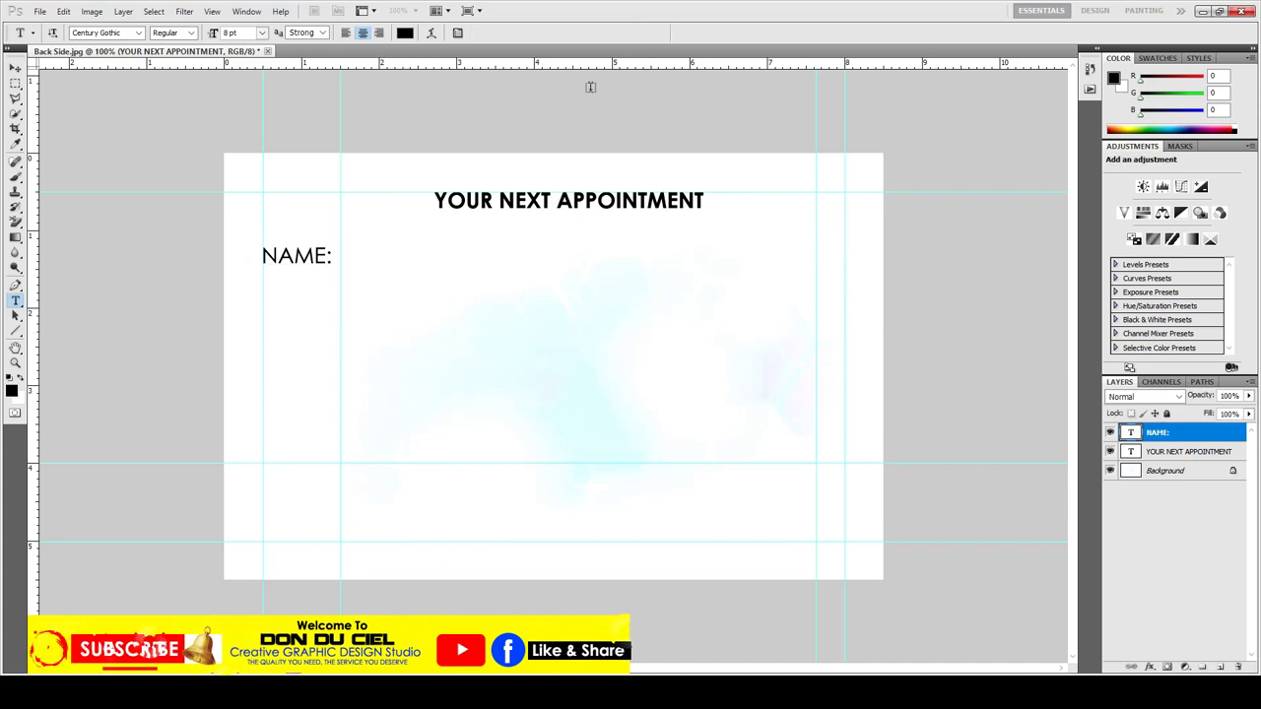
left_click(288, 314)
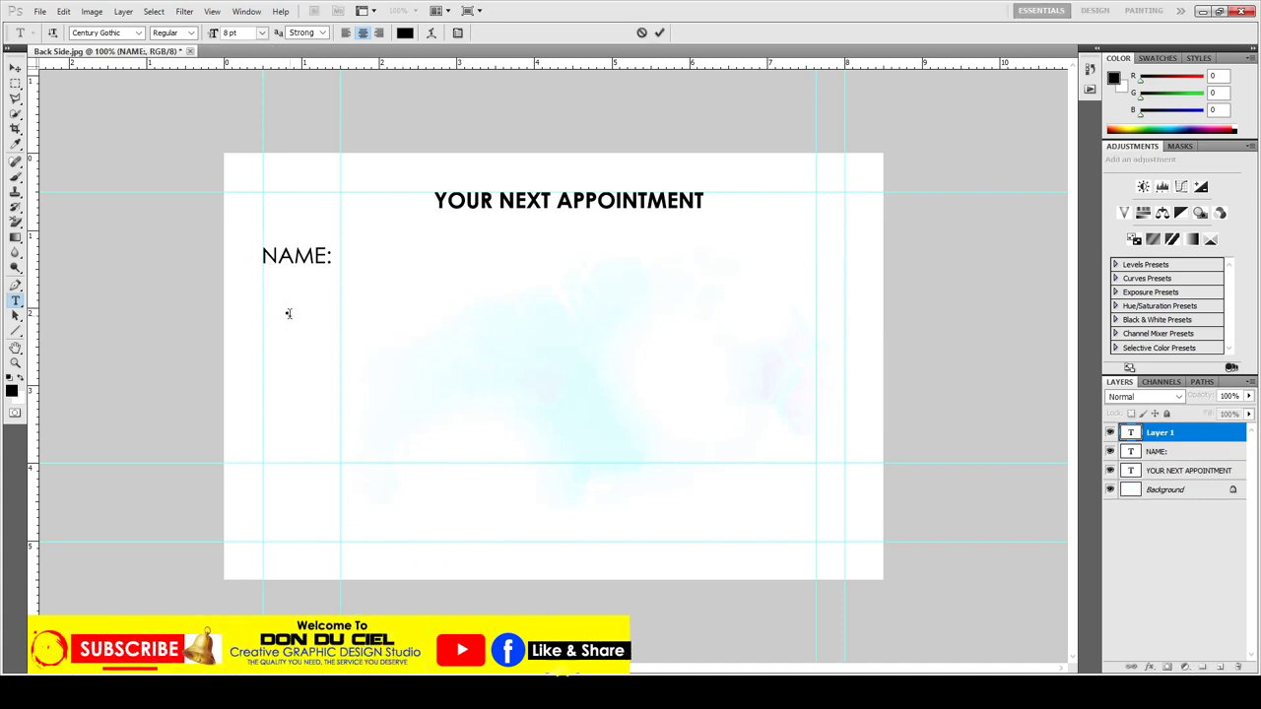
type("DATE")
type(":")
left_click_drag(361, 353, 365, 346)
left_click(659, 33)
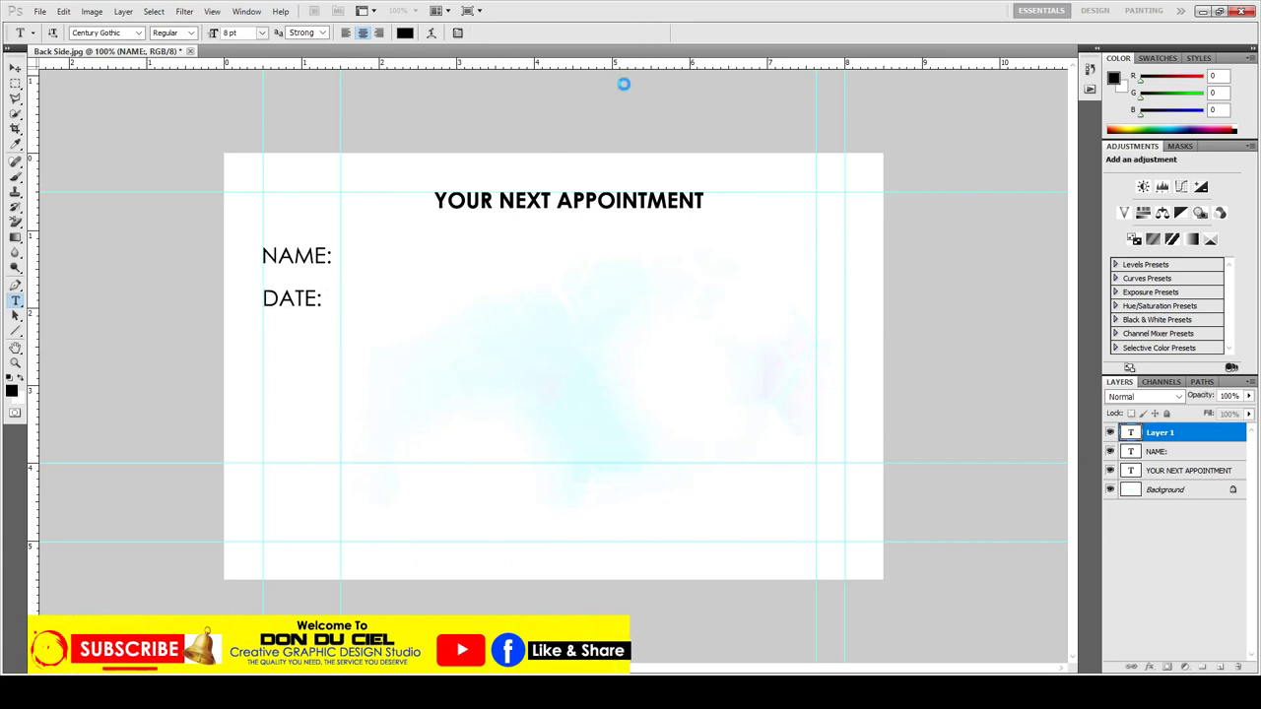
Add TIME: and WITH: labels aligned beneath DATE:
left_click(265, 341)
type("TIME:")
left_click_drag(391, 349, 417, 353)
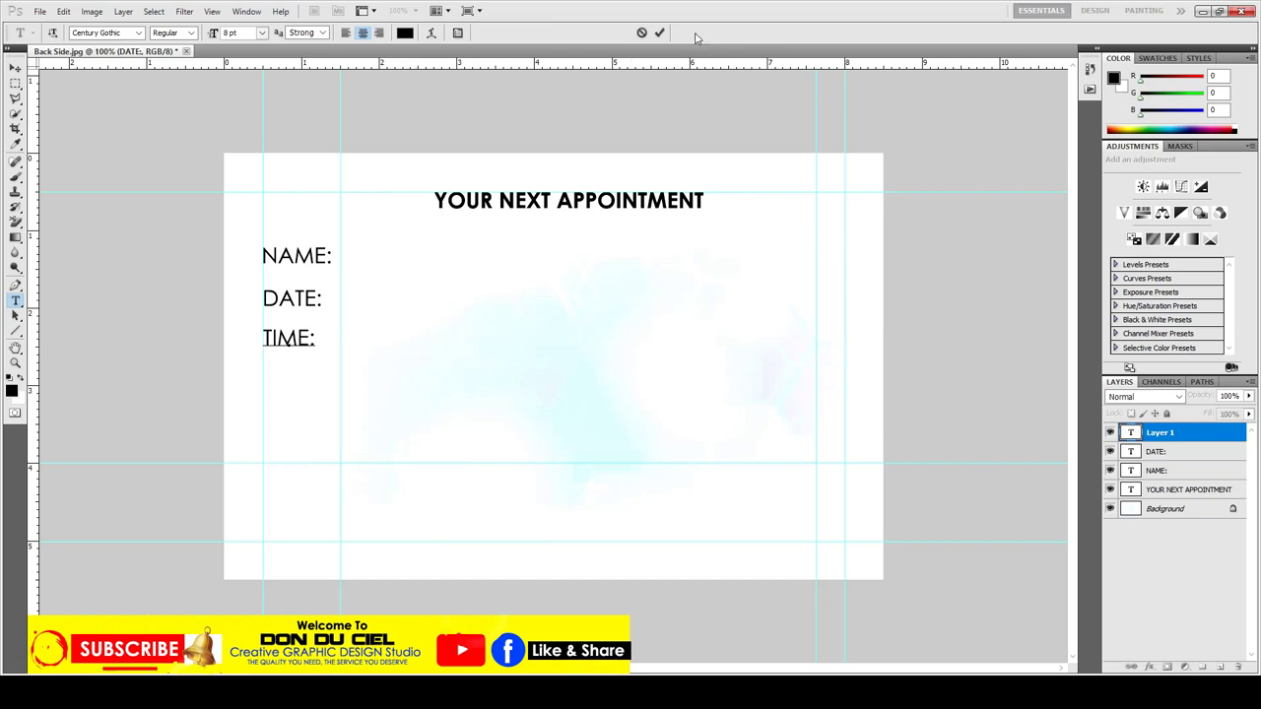
left_click(659, 32)
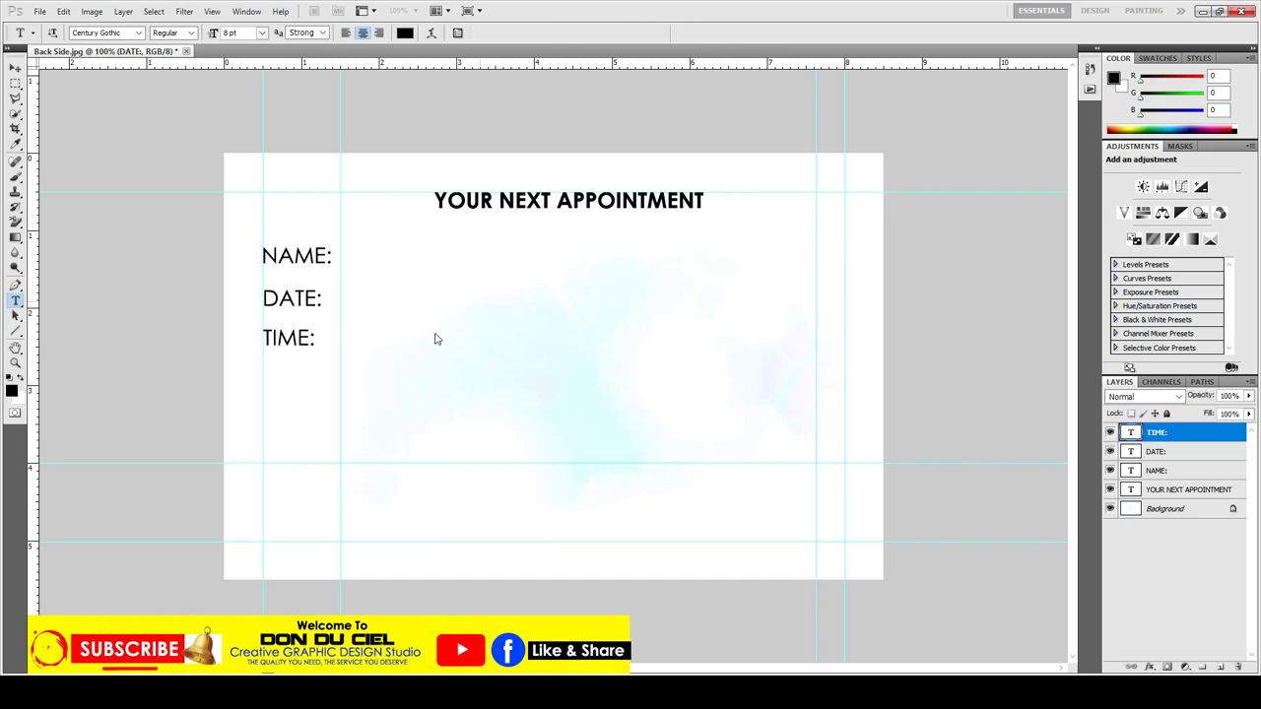
left_click(267, 381)
type("WI")
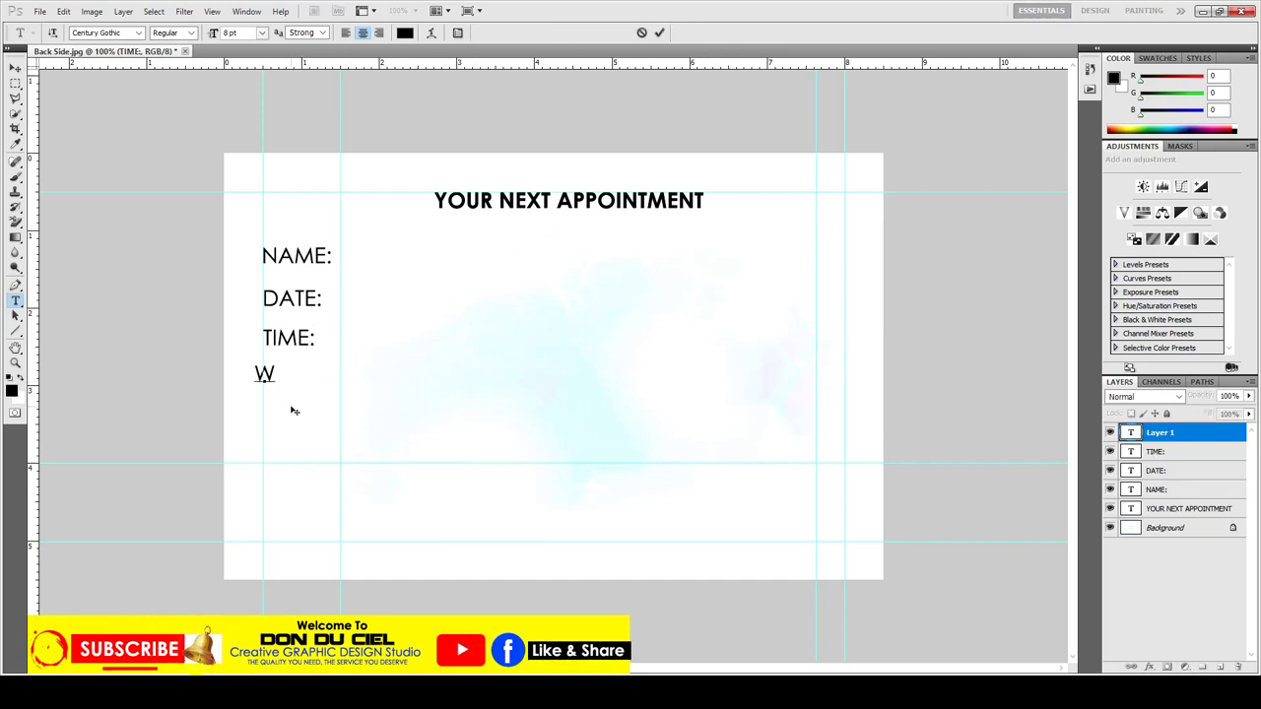
type("TH:")
left_click_drag(398, 417, 423, 424)
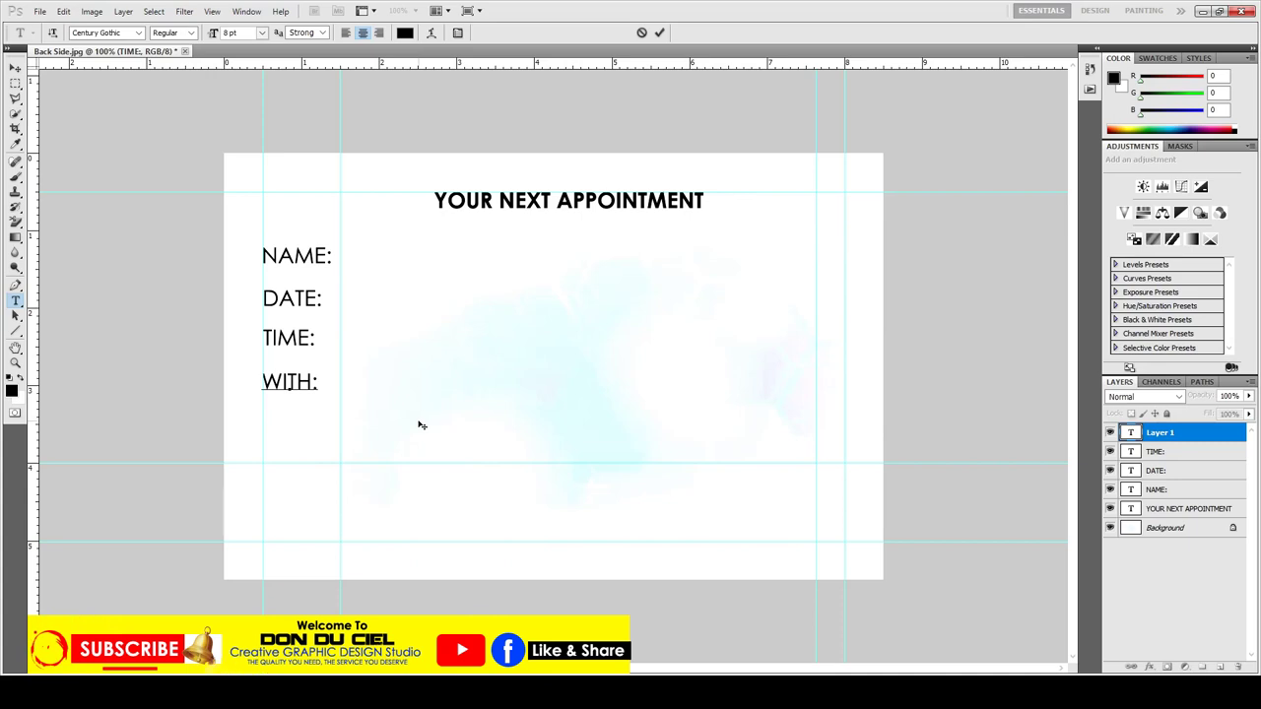
left_click(659, 34)
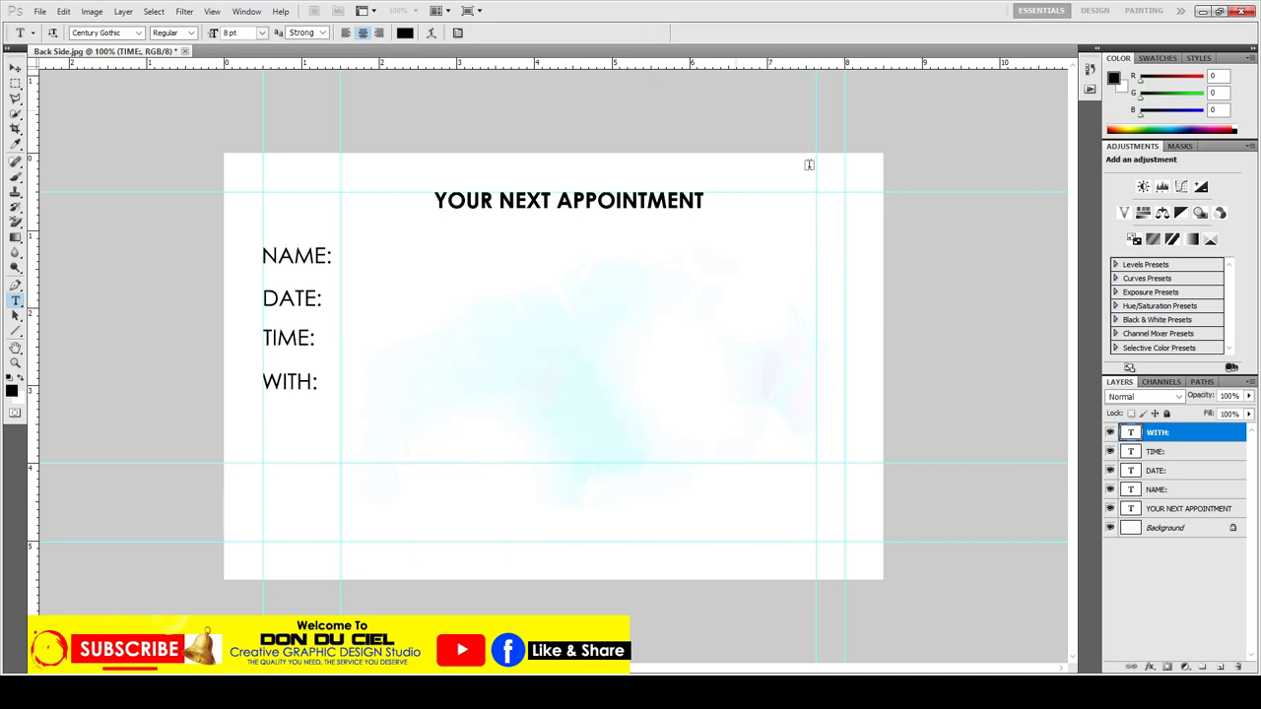
left_click(1158, 490, "shift")
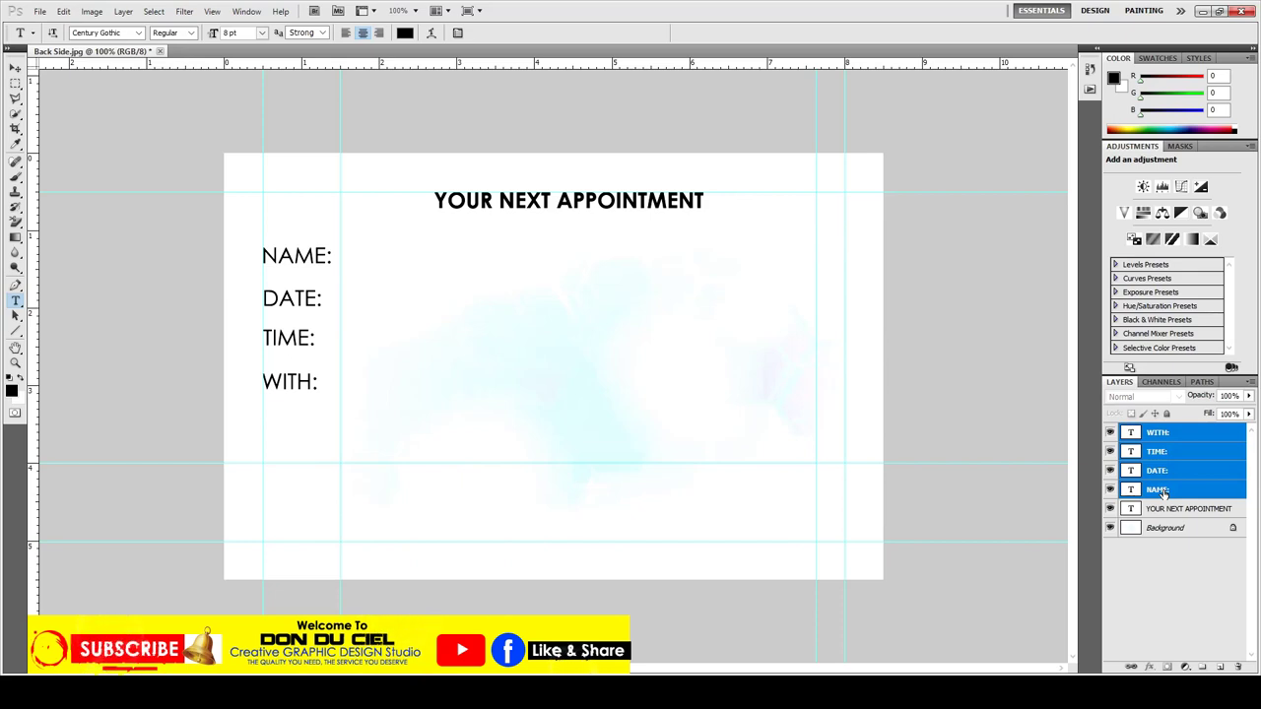
Move the four label layers slightly lower on the card
key("v")
left_click_drag(537, 326, 539, 333)
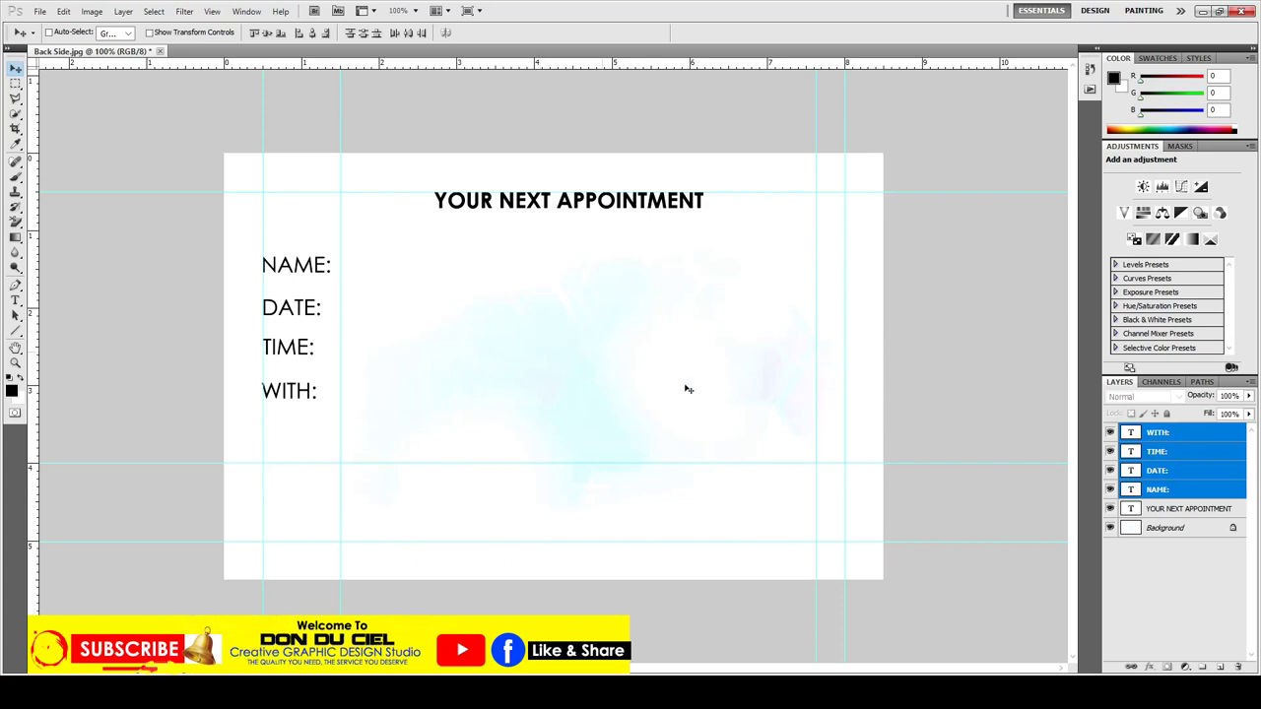
left_click(1189, 509)
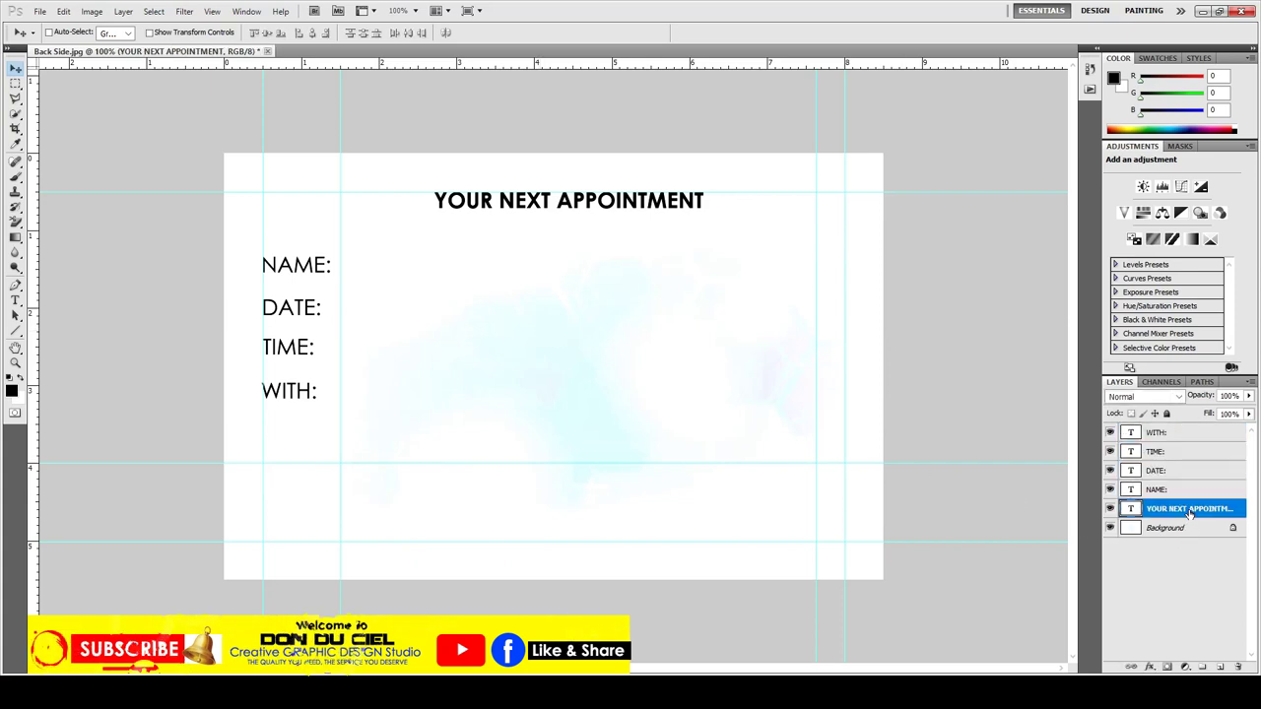
key("t")
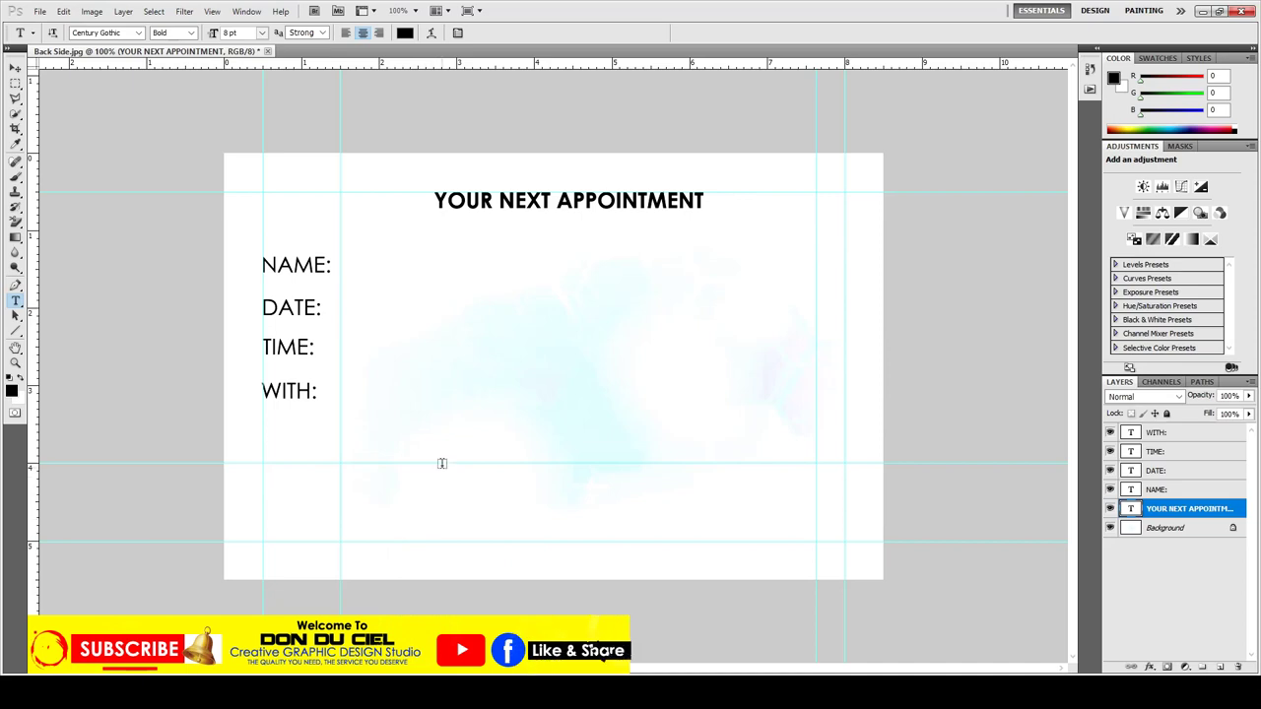
left_click(441, 456)
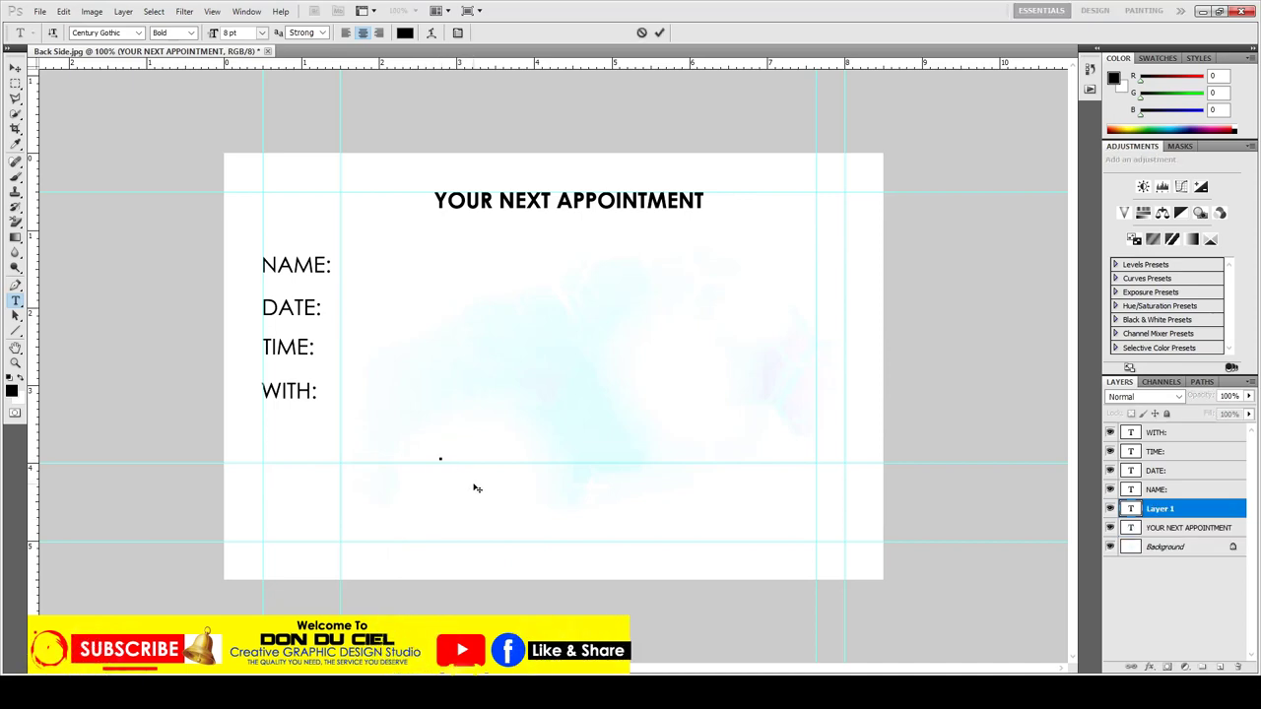
Type a 'TEL:' line with the salon's phone number, centred below the labels
type("L:")
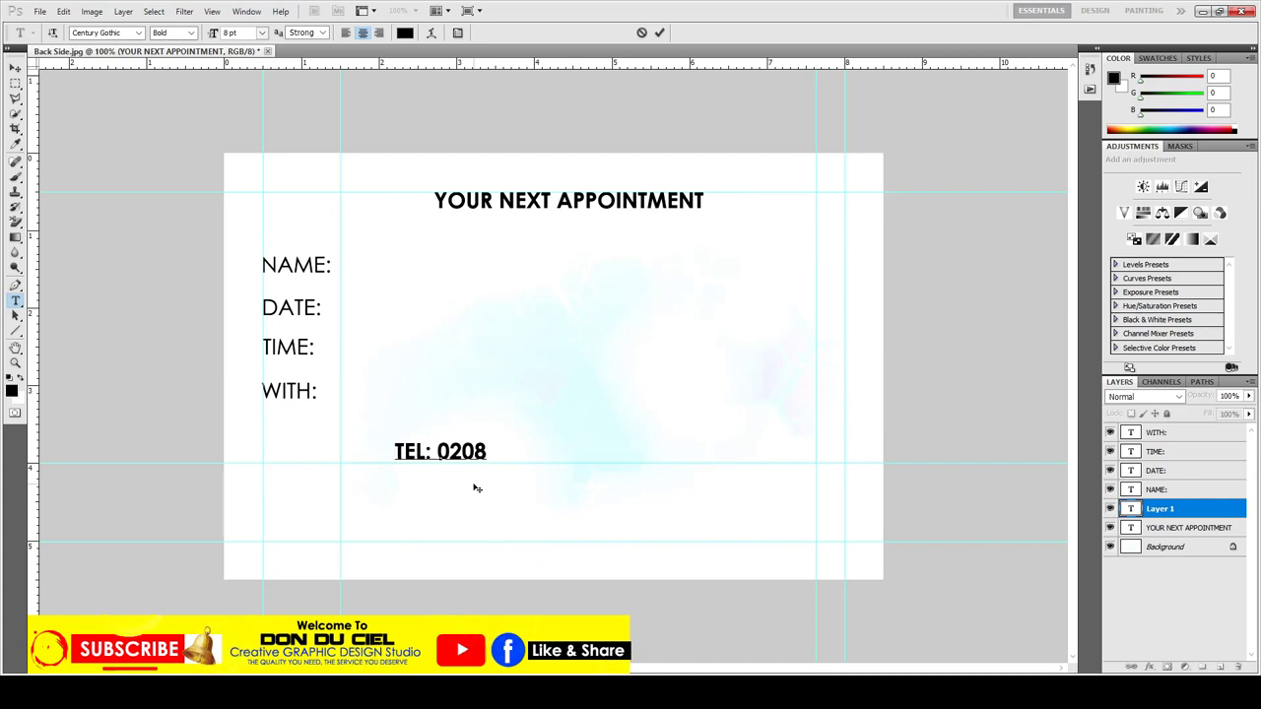
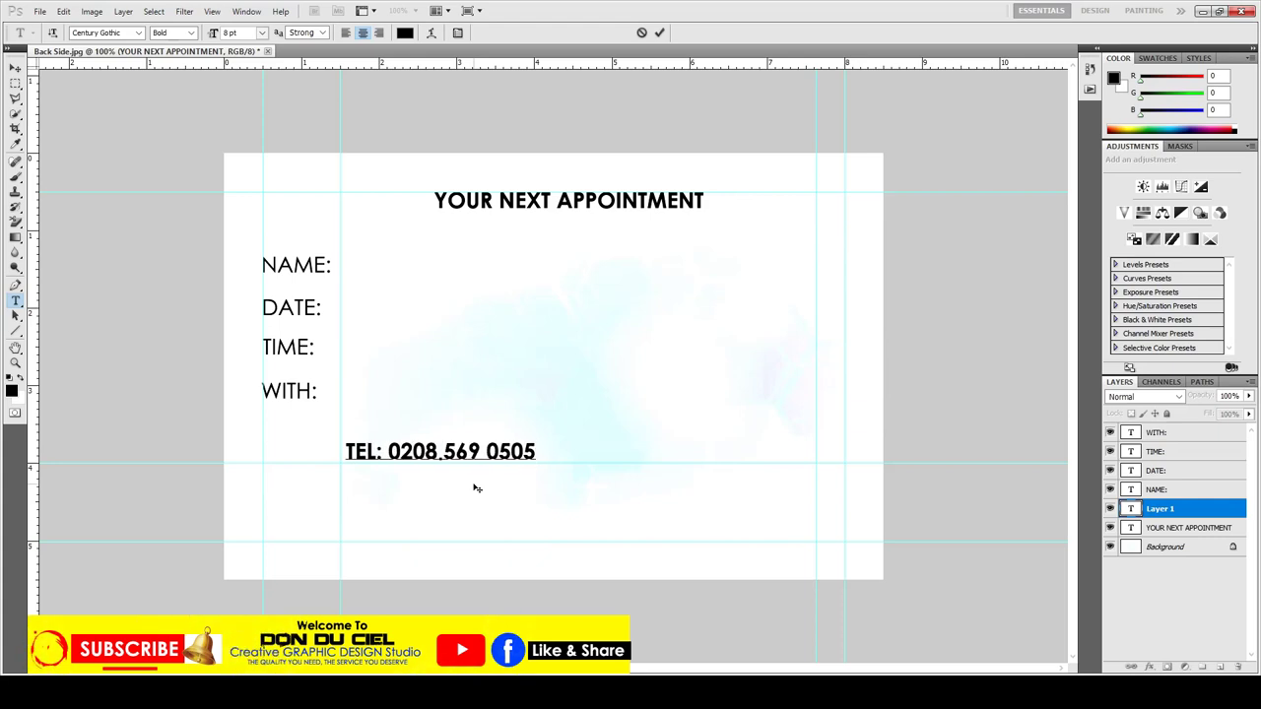
left_click_drag(594, 387, 713, 392)
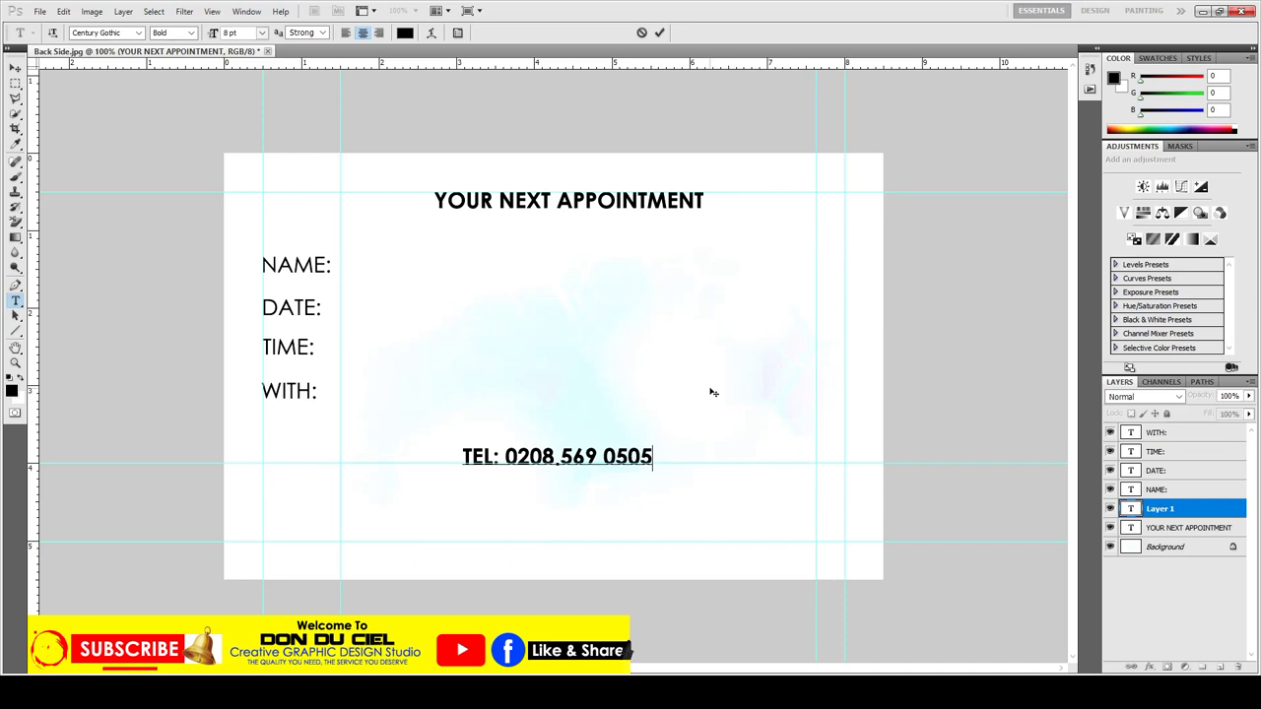
left_click(660, 34)
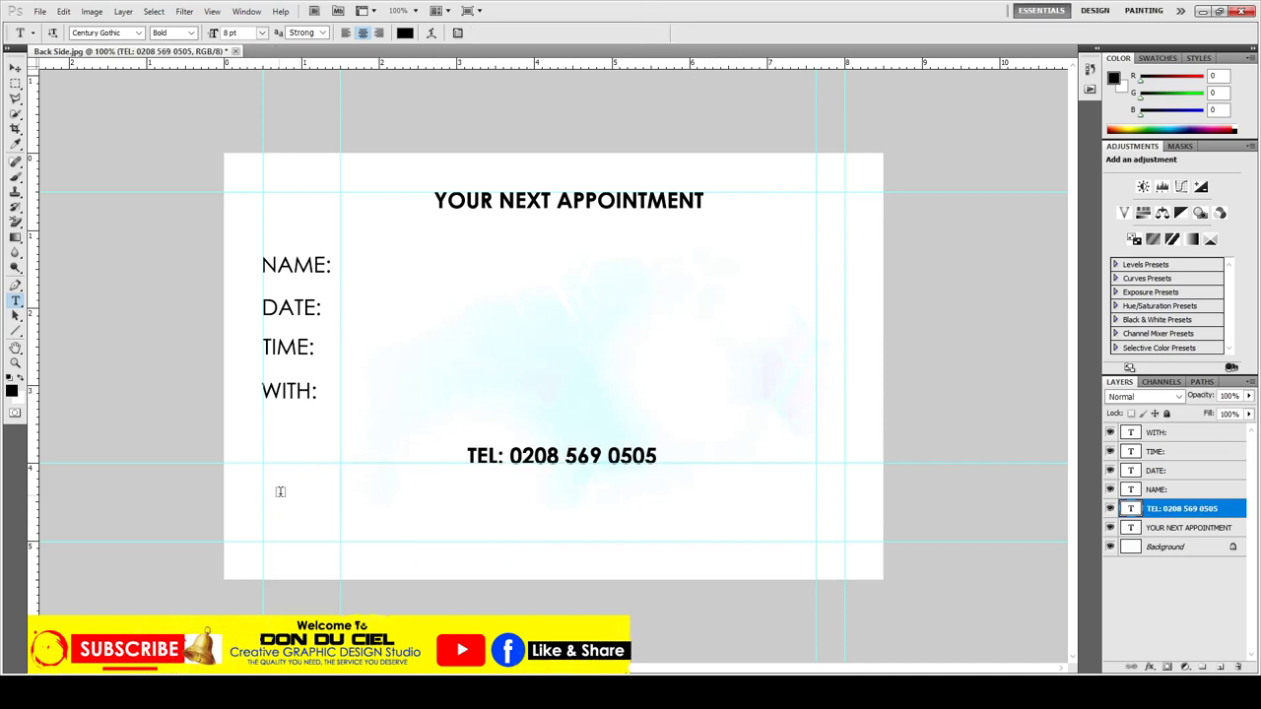
Type the salon's street address as a centred line under the phone number
left_click(310, 484)
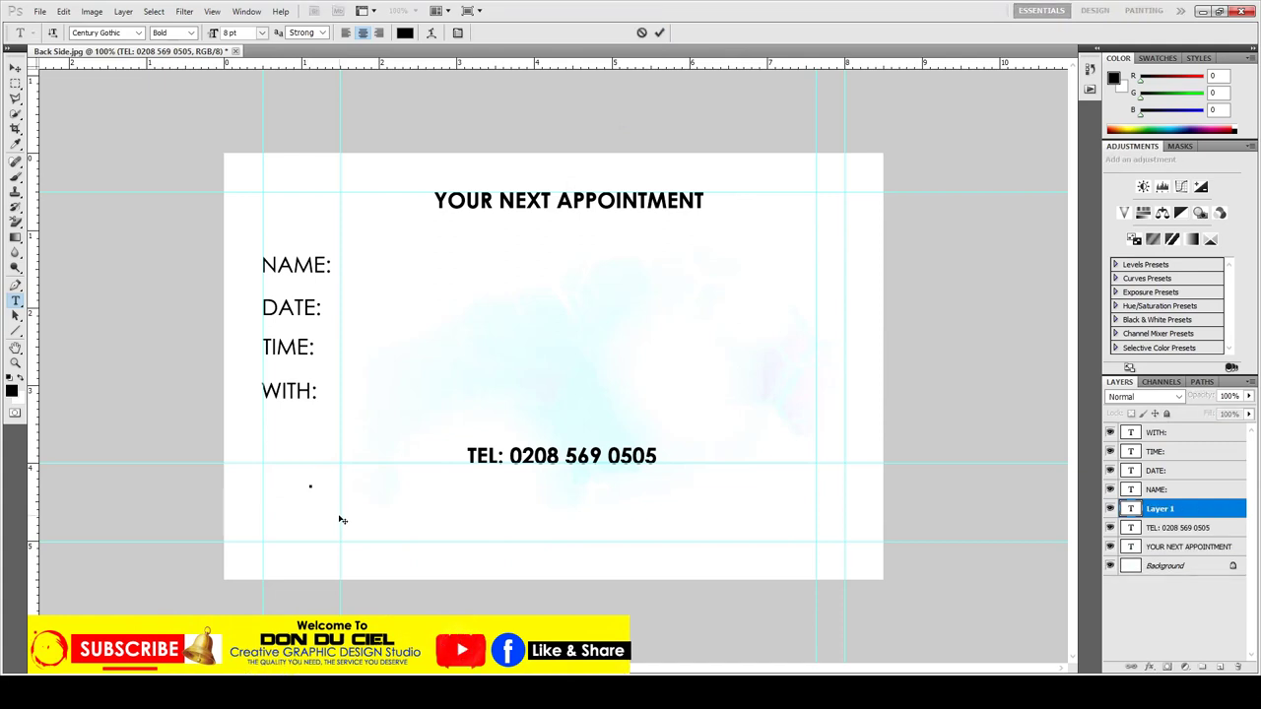
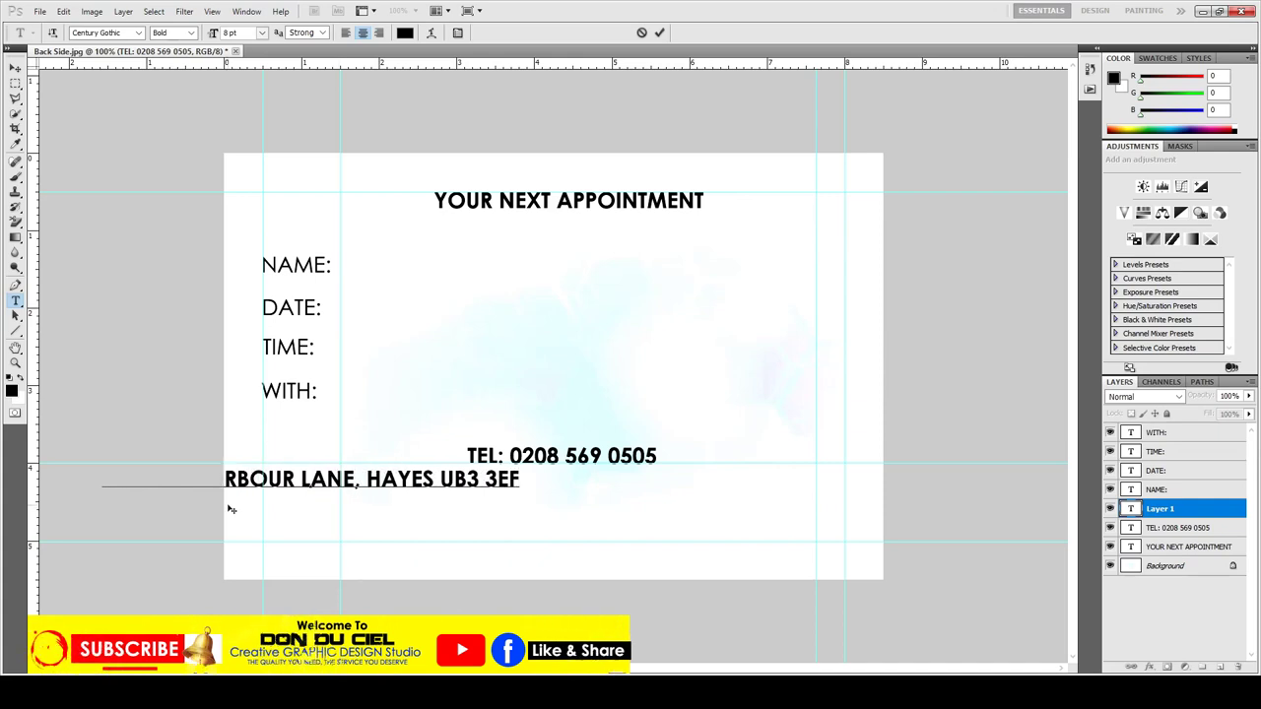
left_click_drag(444, 400, 665, 400)
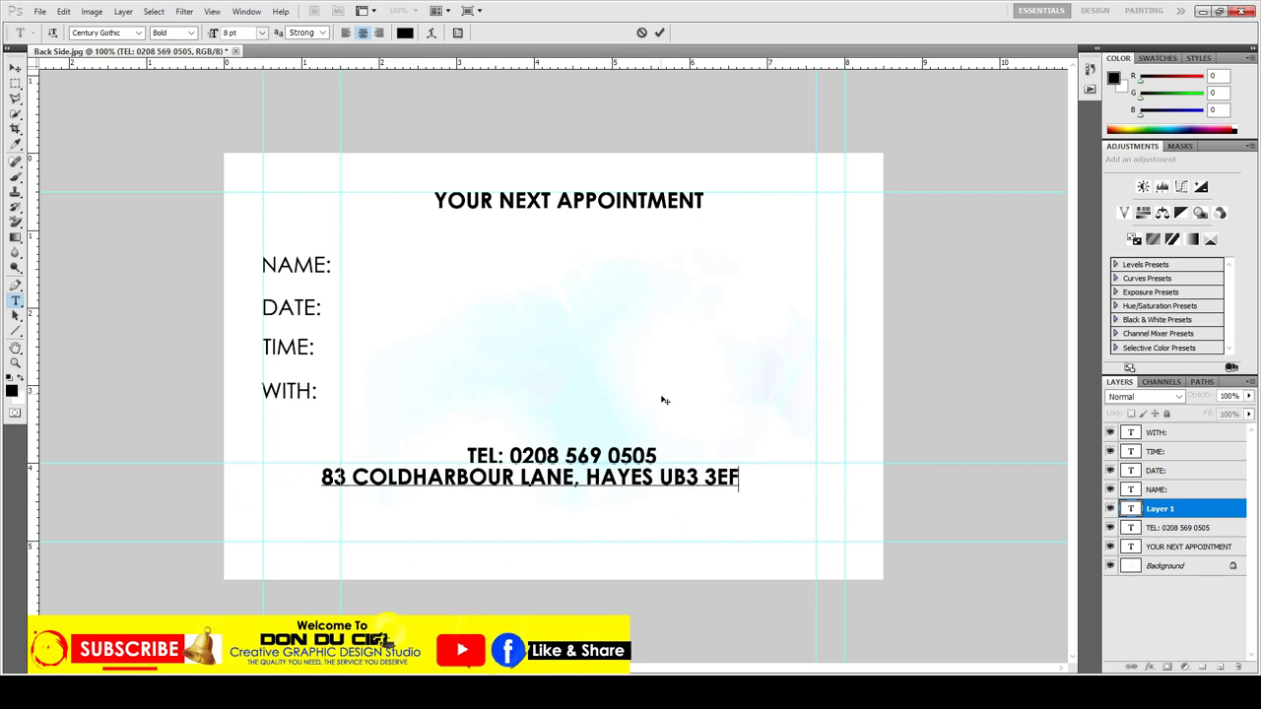
left_click(660, 35)
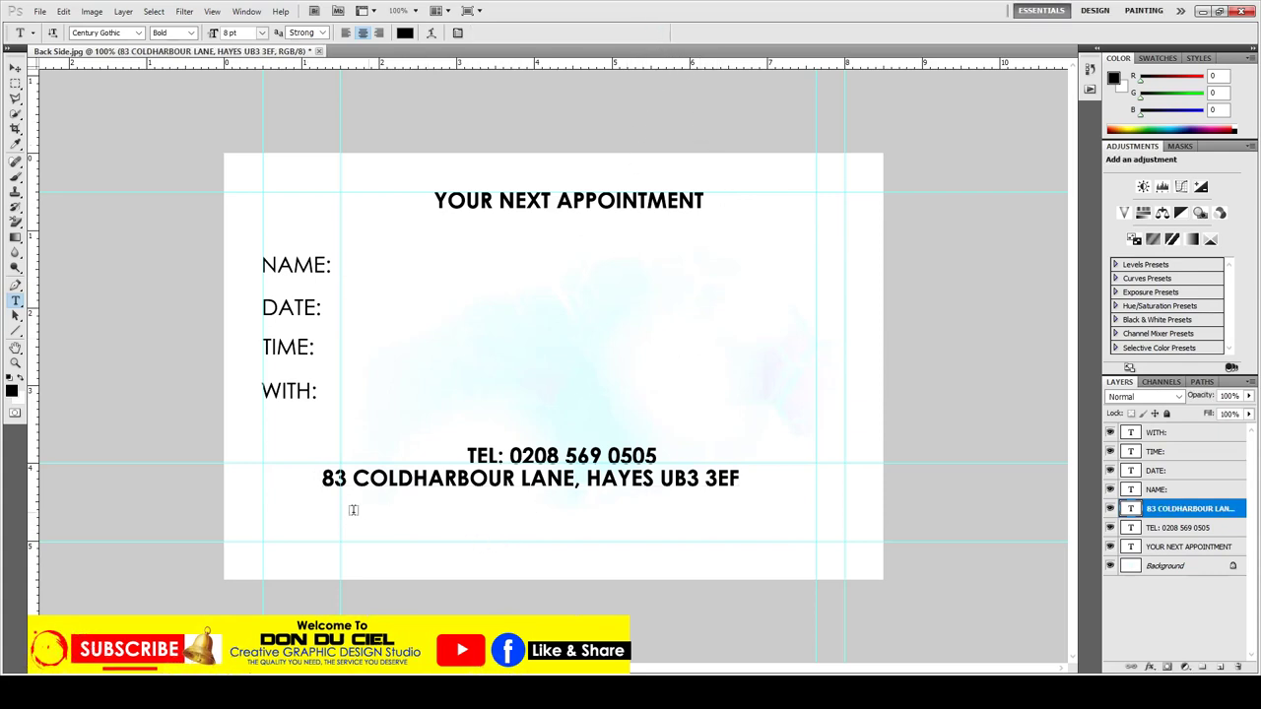
left_click(312, 499)
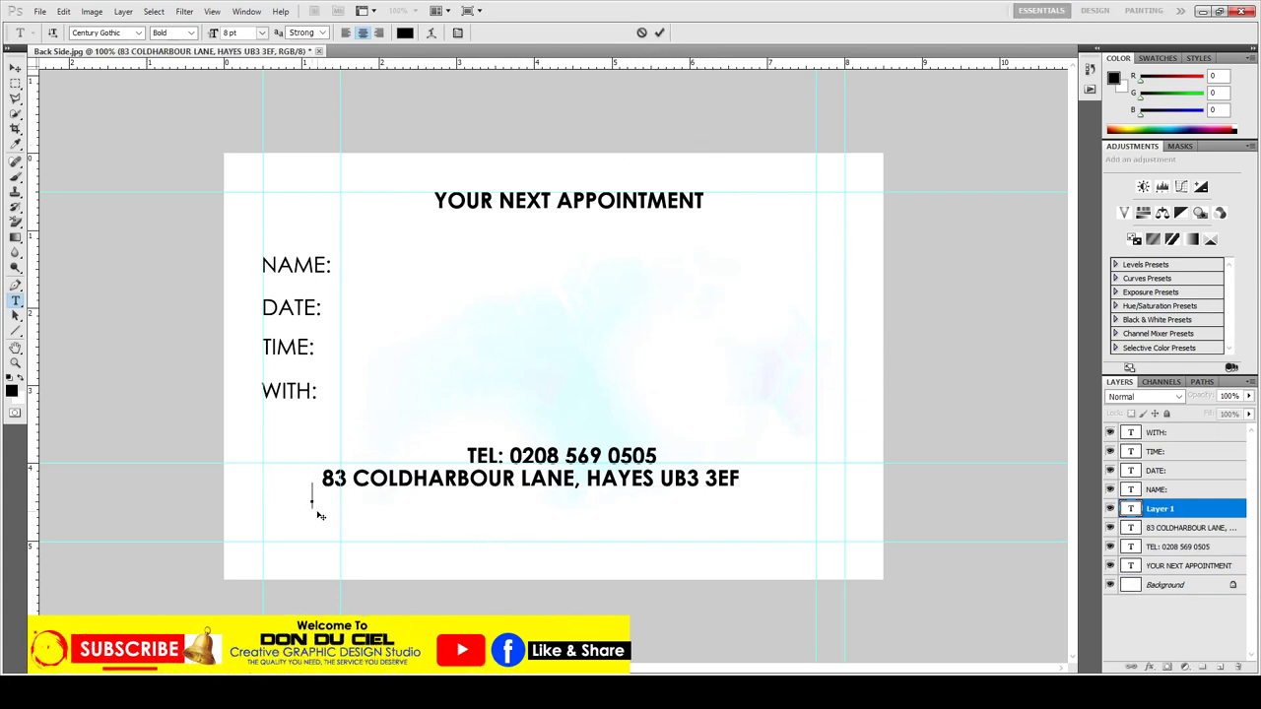
Type 'Reference: HAYES SHOPPING CENTRE' in 6 pt Regular, centred under the address
left_click(173, 33)
left_click(168, 48)
left_click(262, 34)
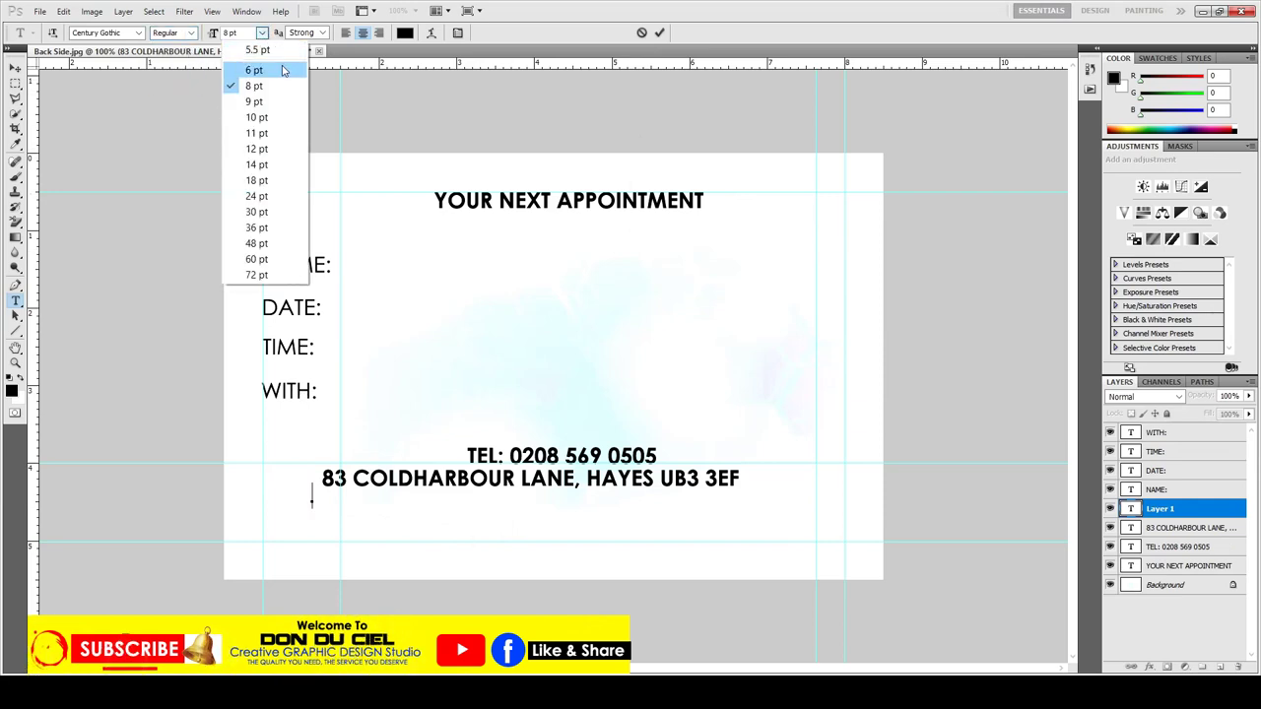
left_click(282, 67)
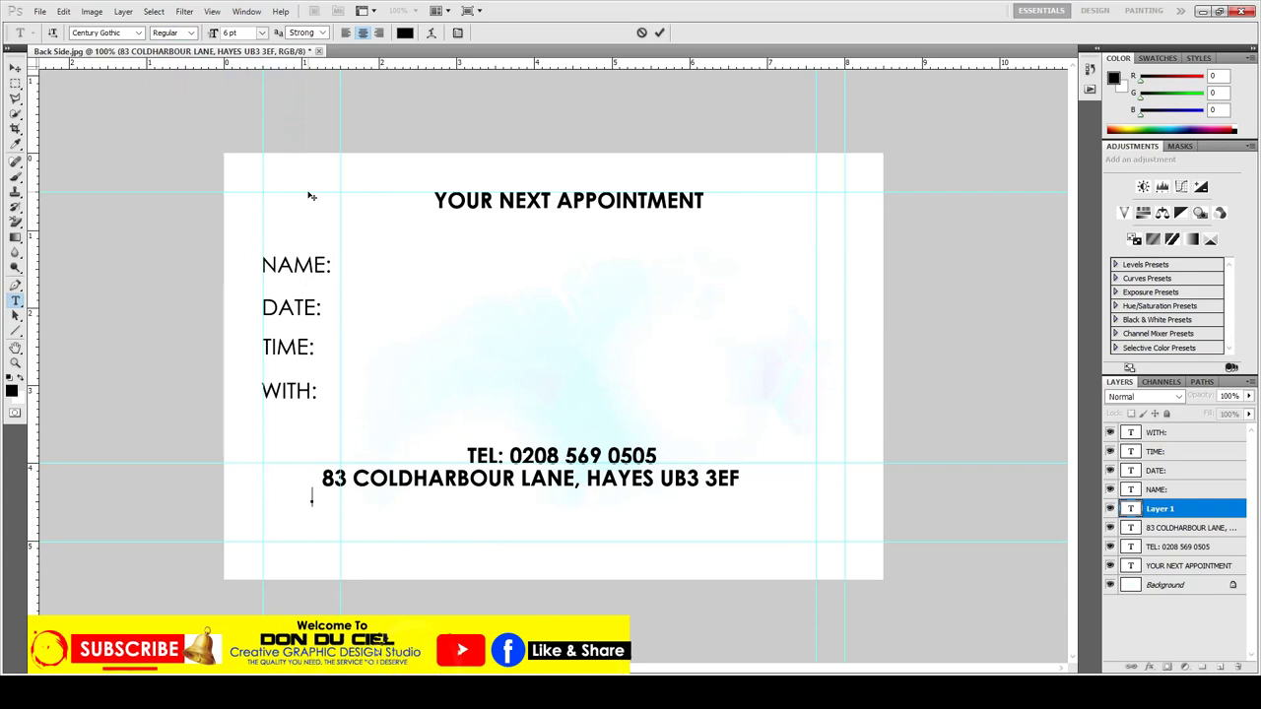
type("Reference: ")
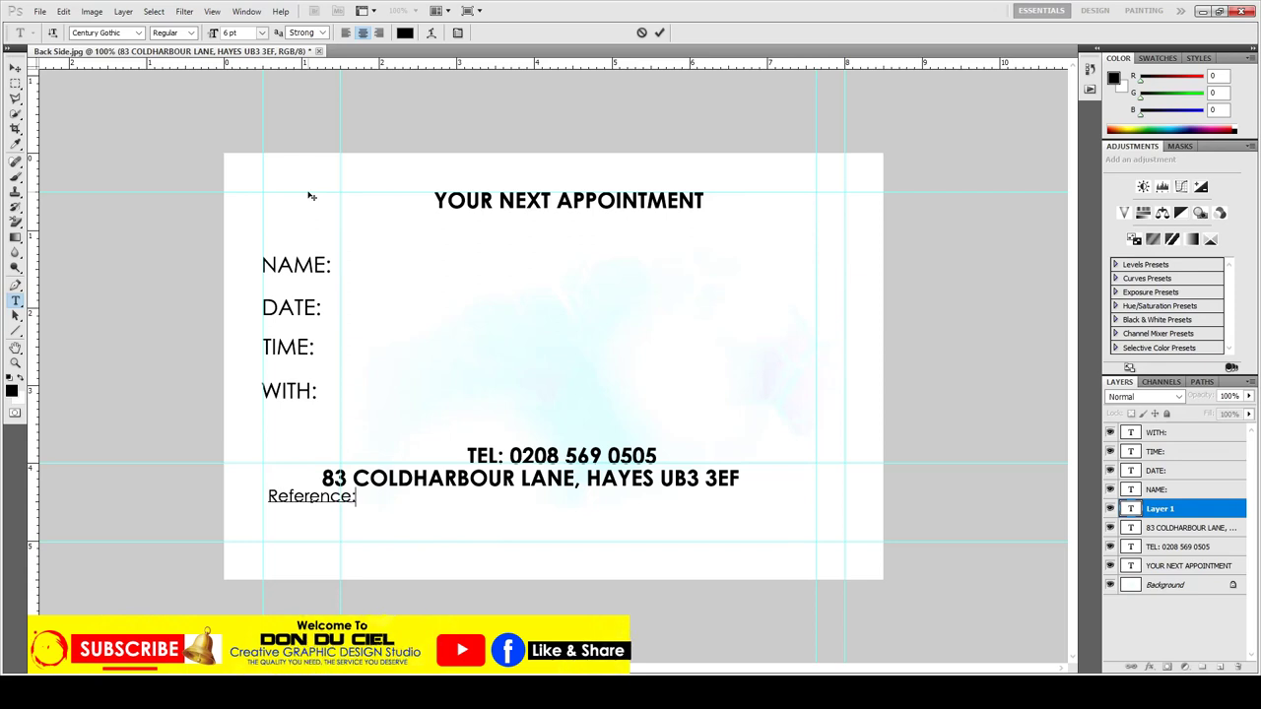
type("HAYES")
type("SH")
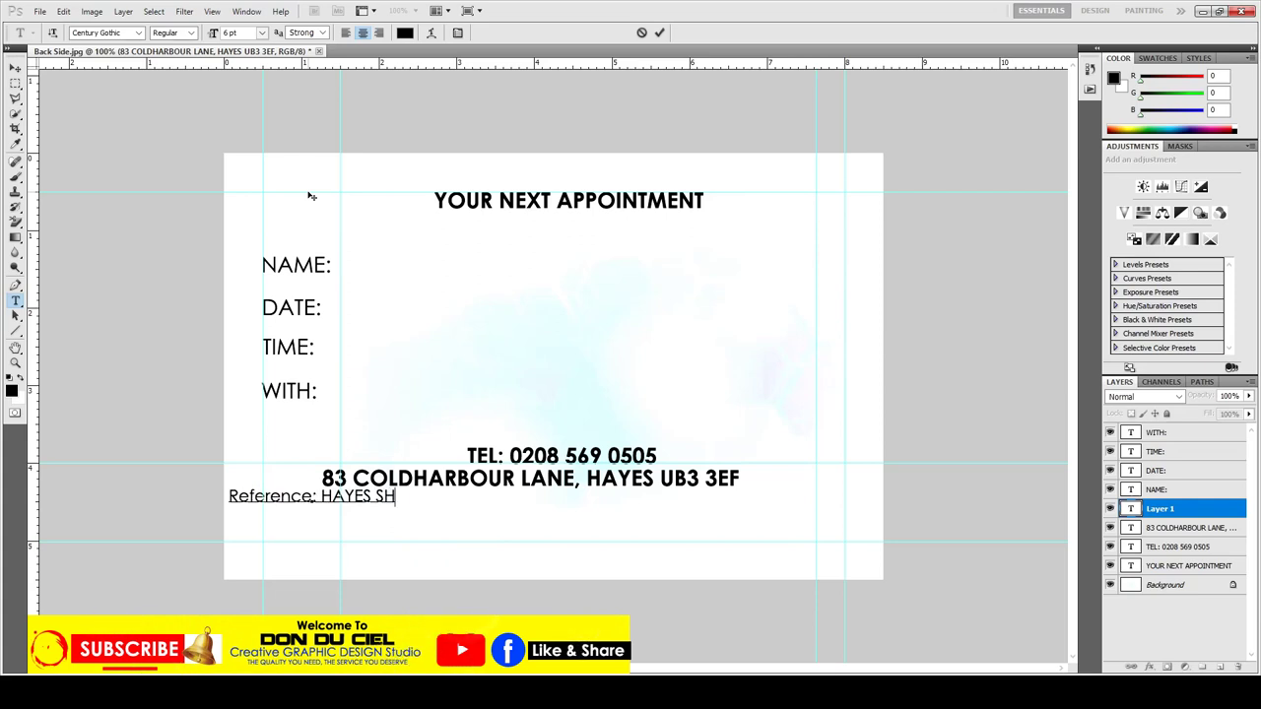
type("OPPING")
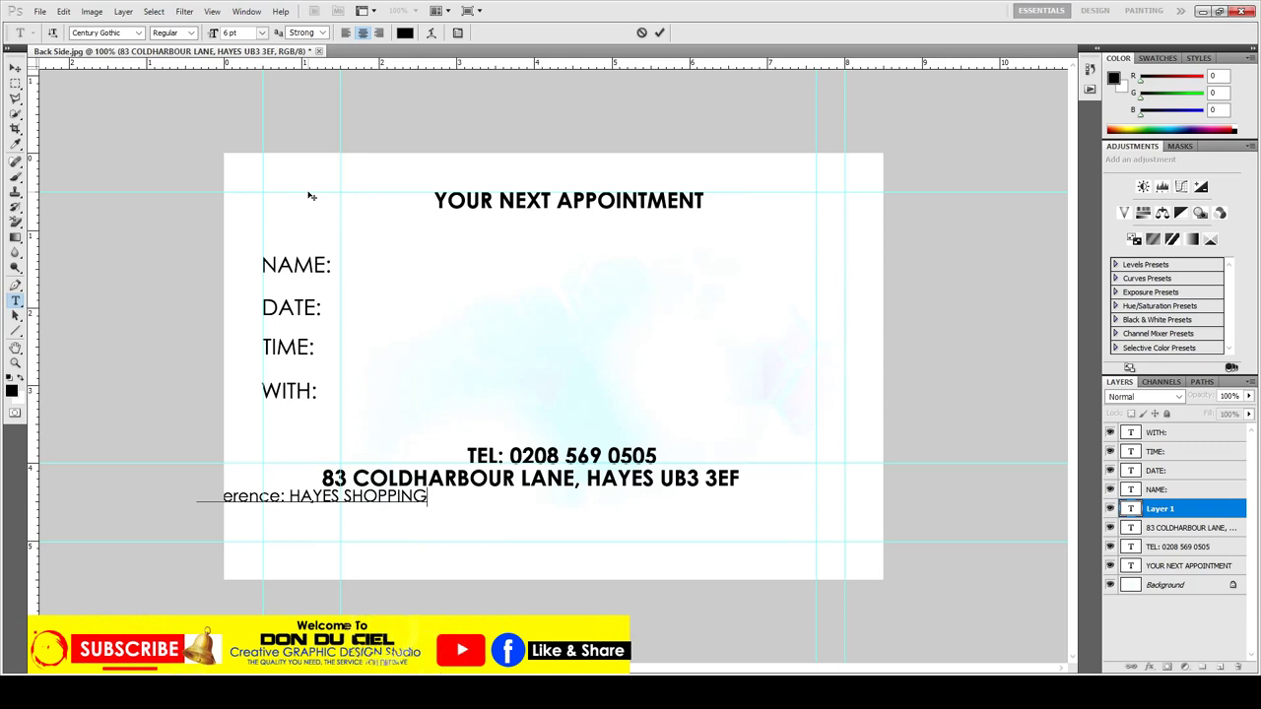
type(" CENTRE")
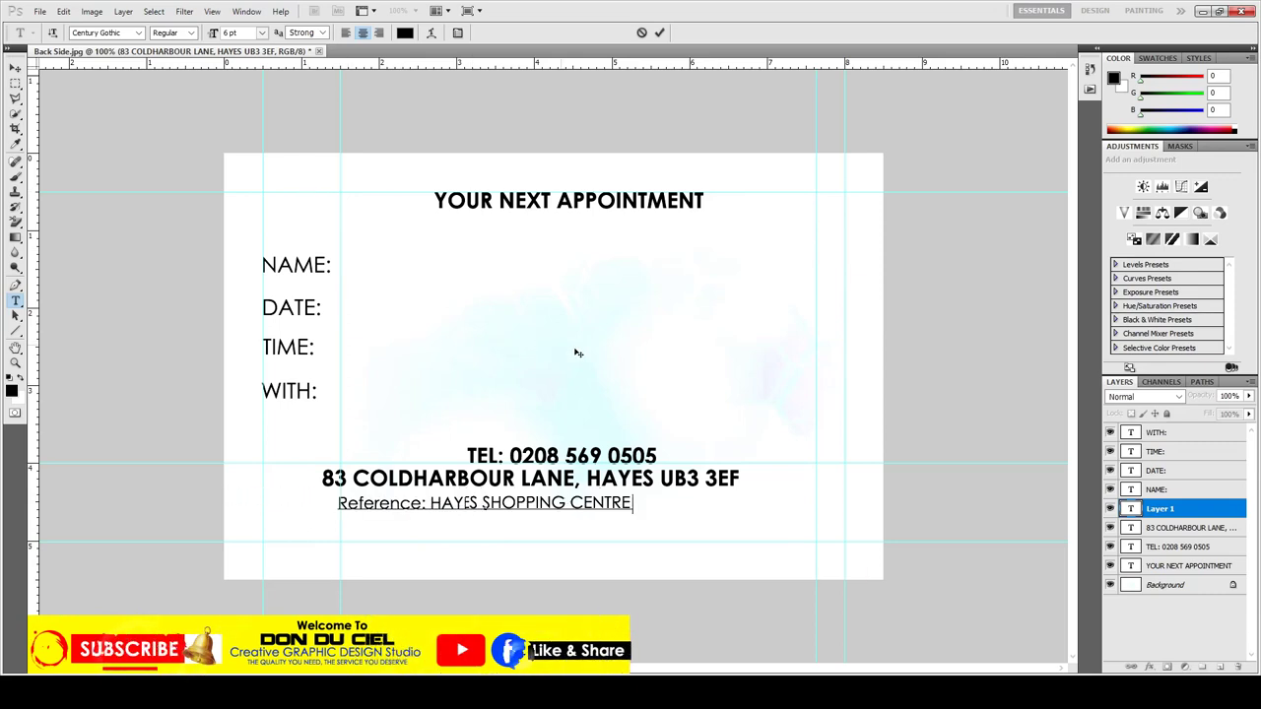
left_click_drag(620, 346, 598, 345)
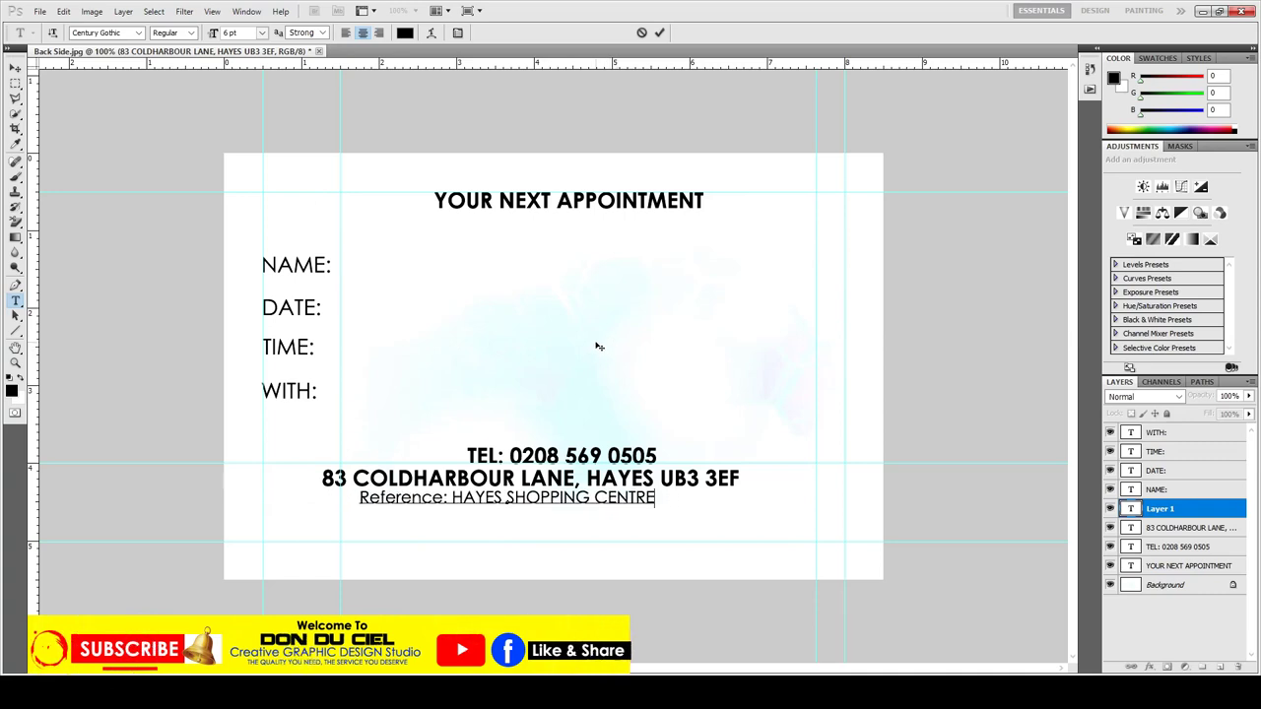
left_click_drag(599, 346, 612, 346)
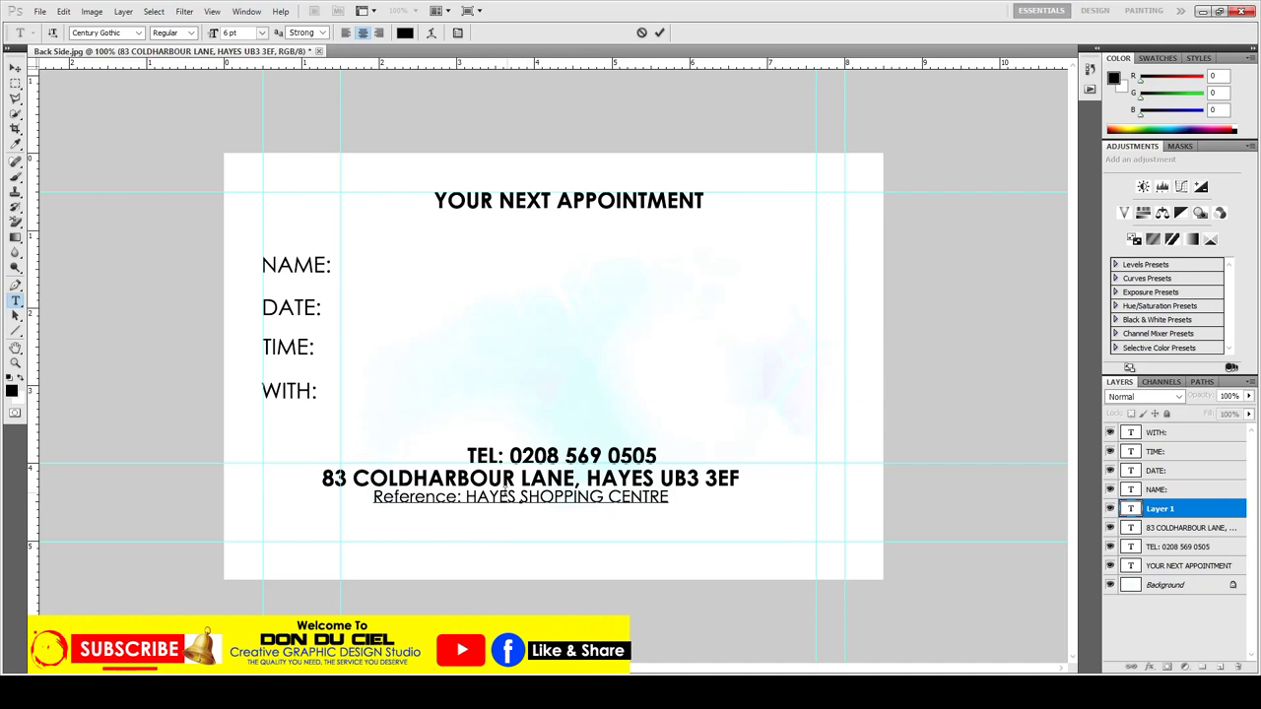
Recolour the word "Reference:" to red (R 255, G 0, B 0) and commit the line
left_click_drag(463, 497, 301, 515)
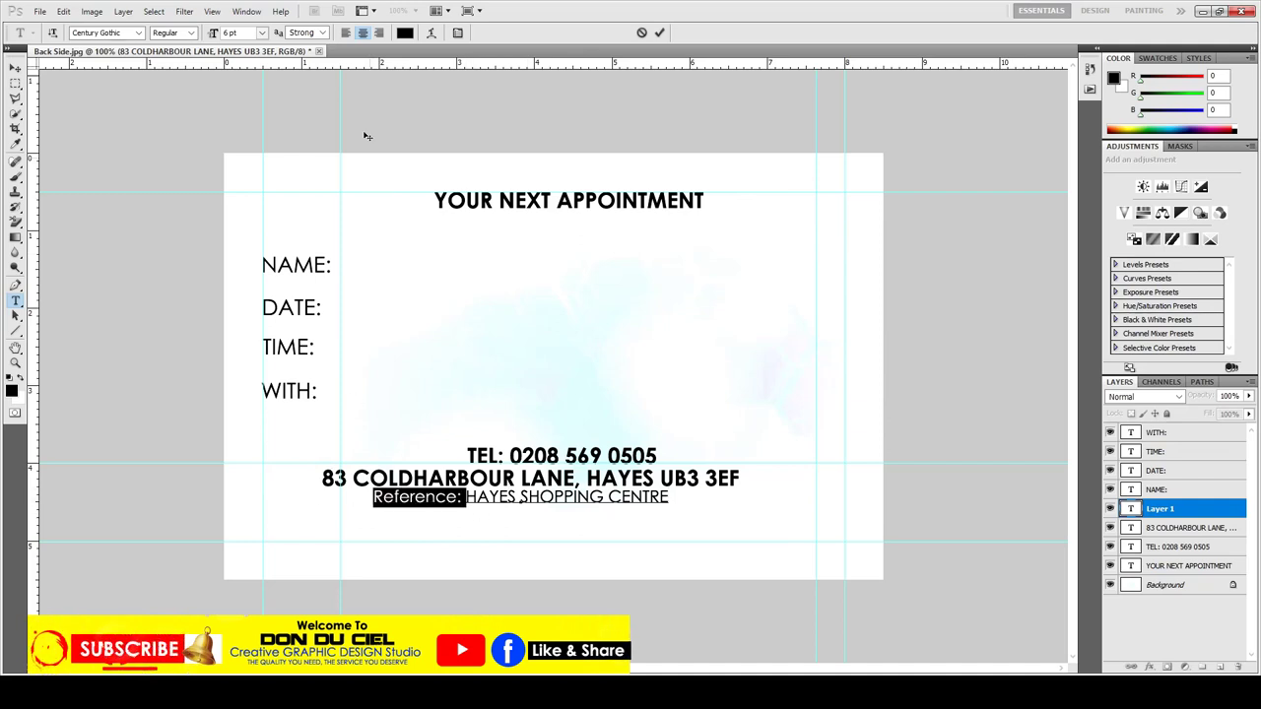
left_click(404, 33)
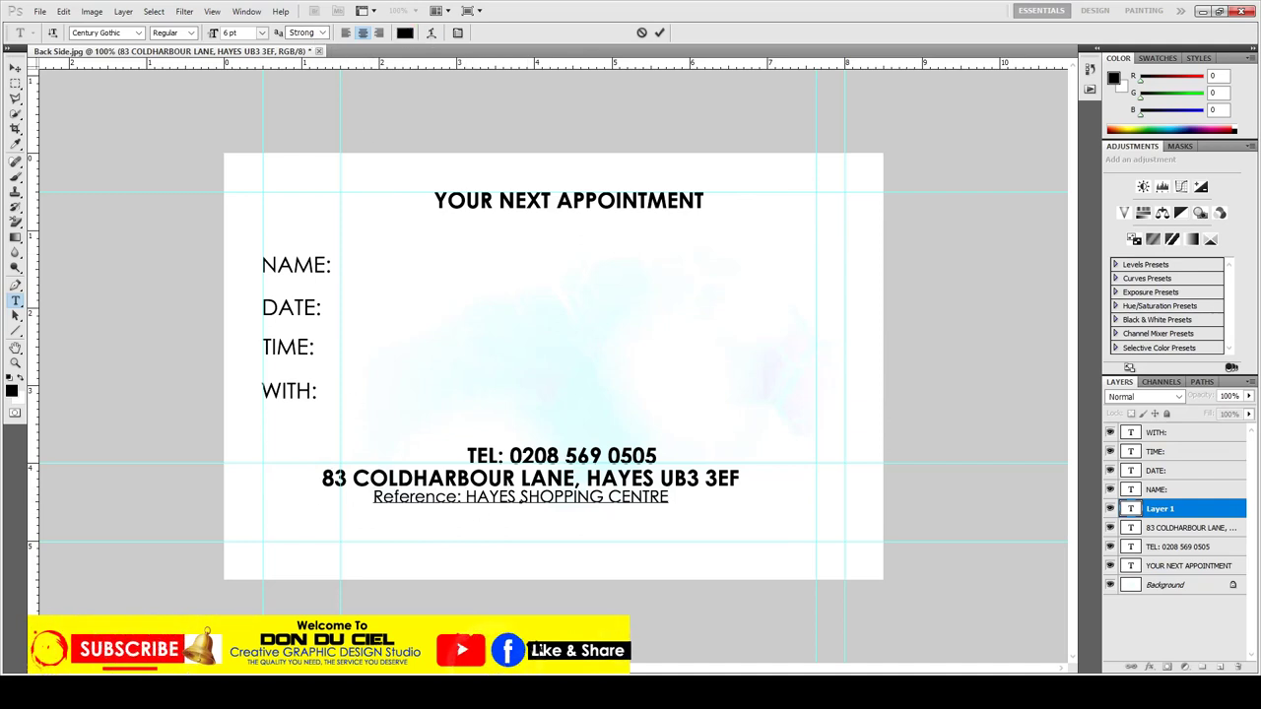
type("255")
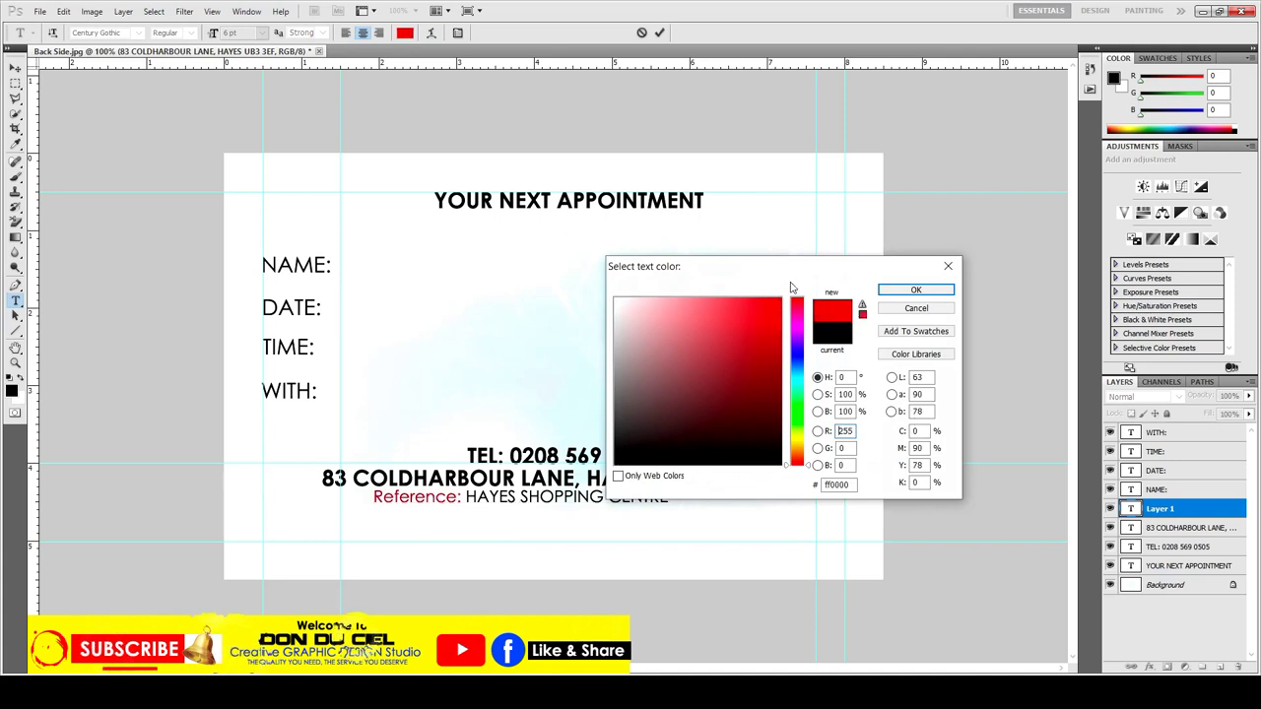
left_click(893, 292)
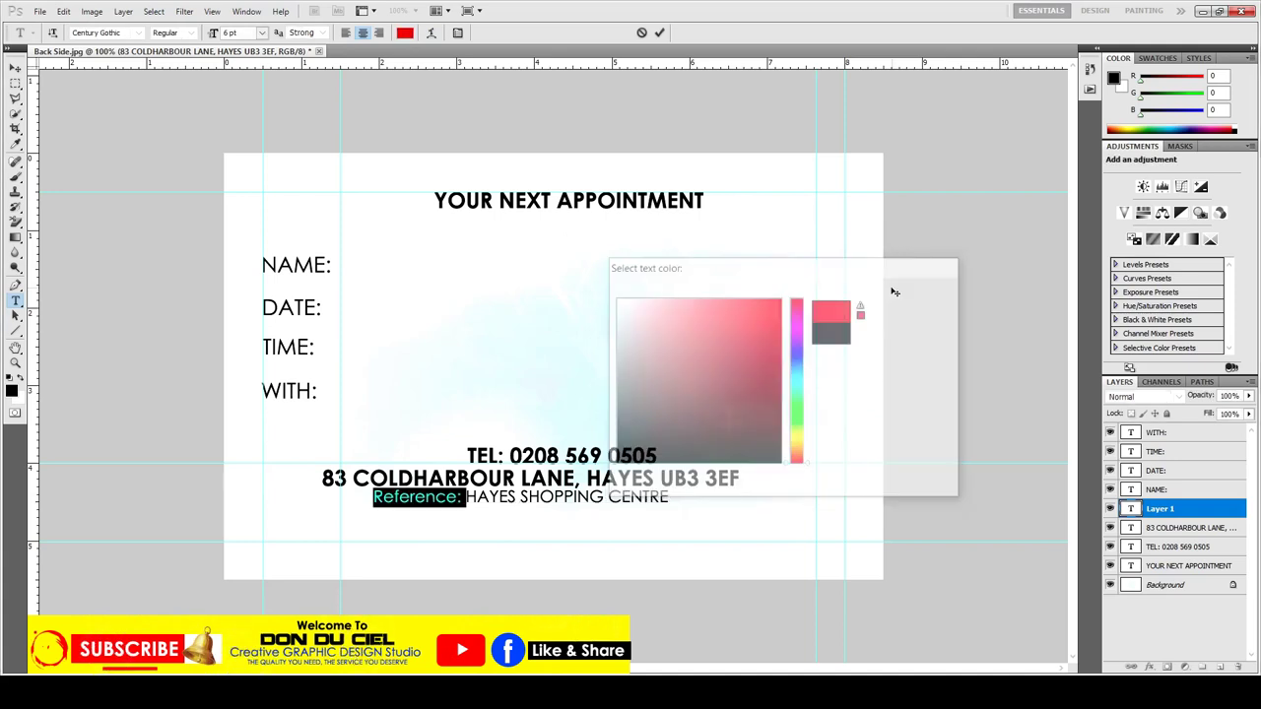
left_click(659, 32)
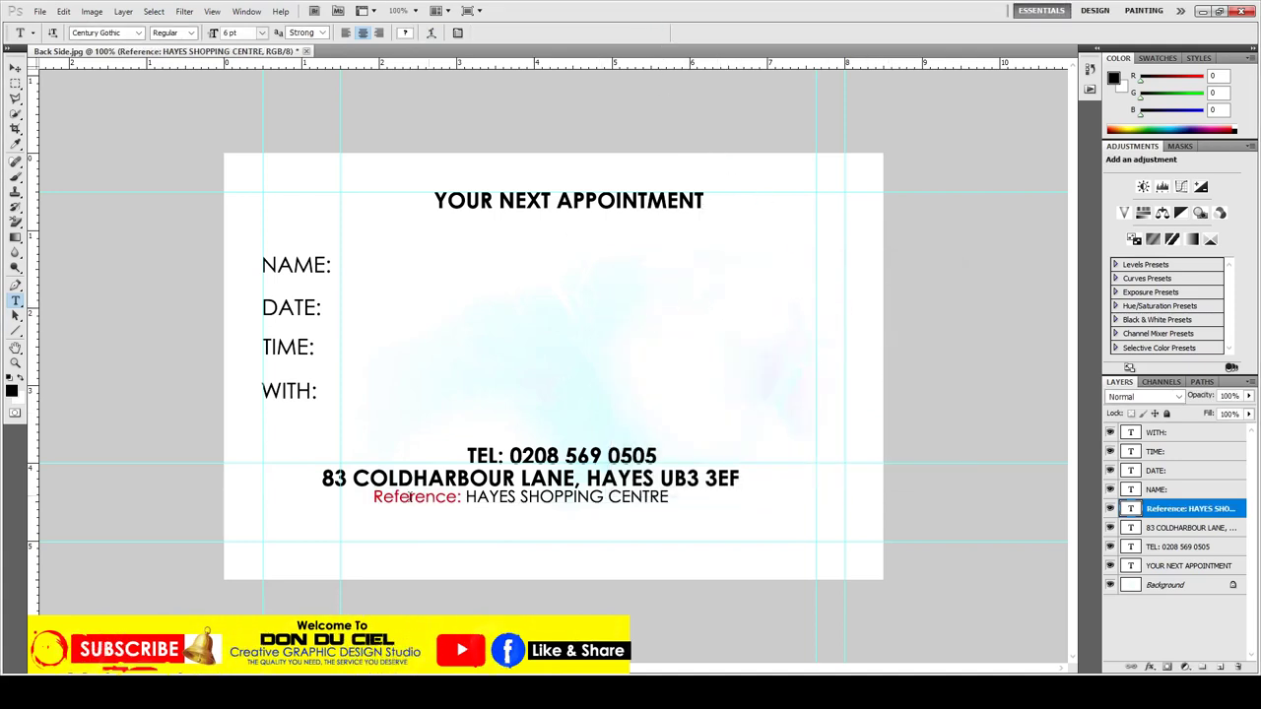
left_click(277, 511)
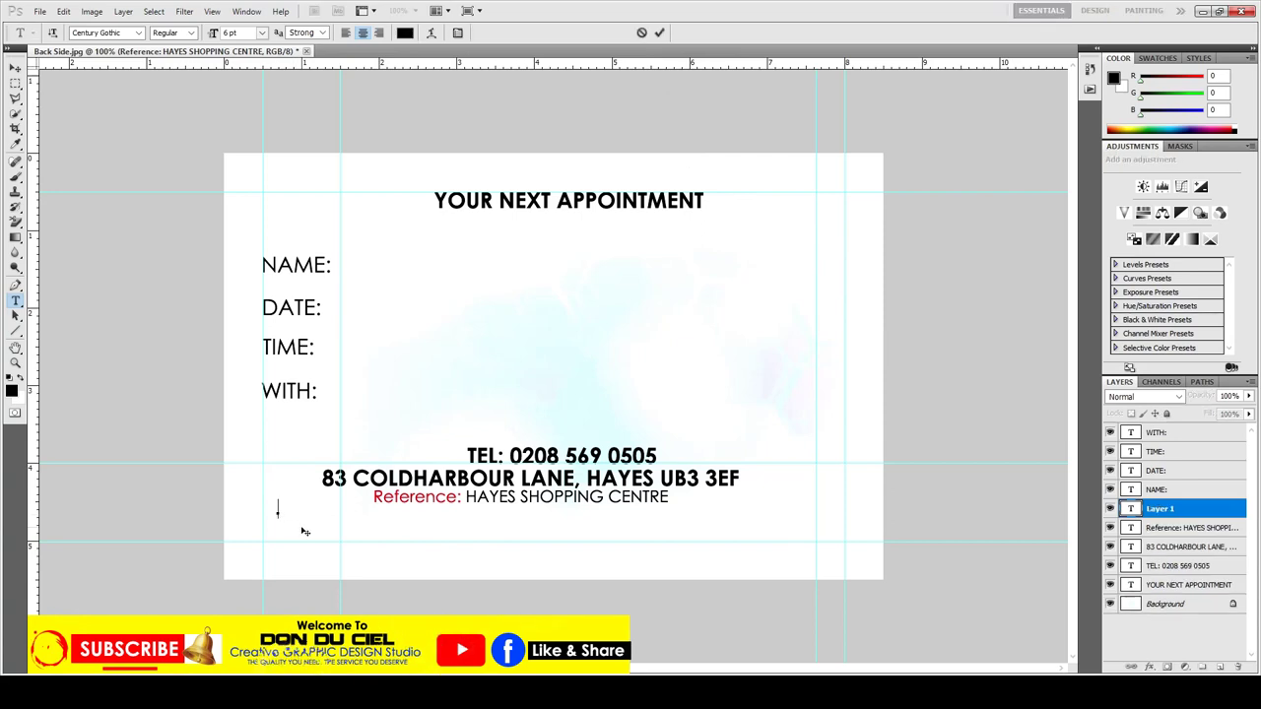
At 5.5 pt, type "YOU ARE UNABLE TO KEEP YOUR APPOINTMENT PLEASE DO LET US" and commit
left_click(262, 34)
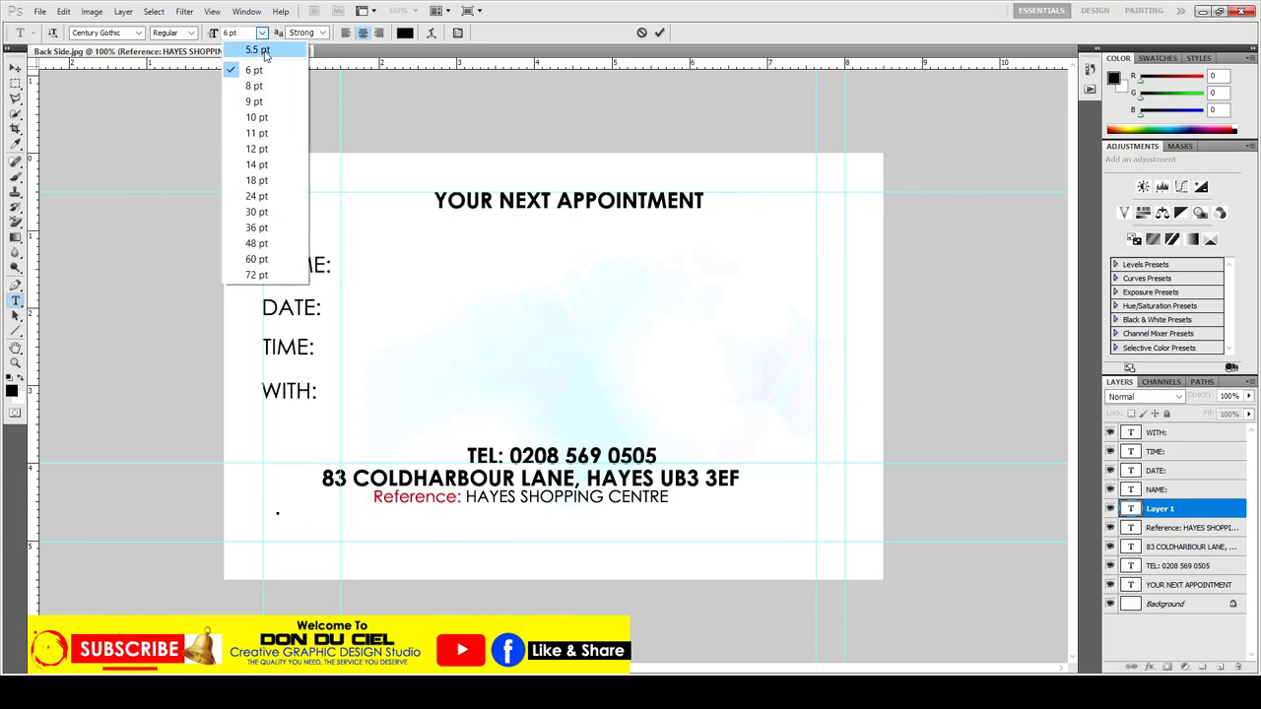
left_click(259, 51)
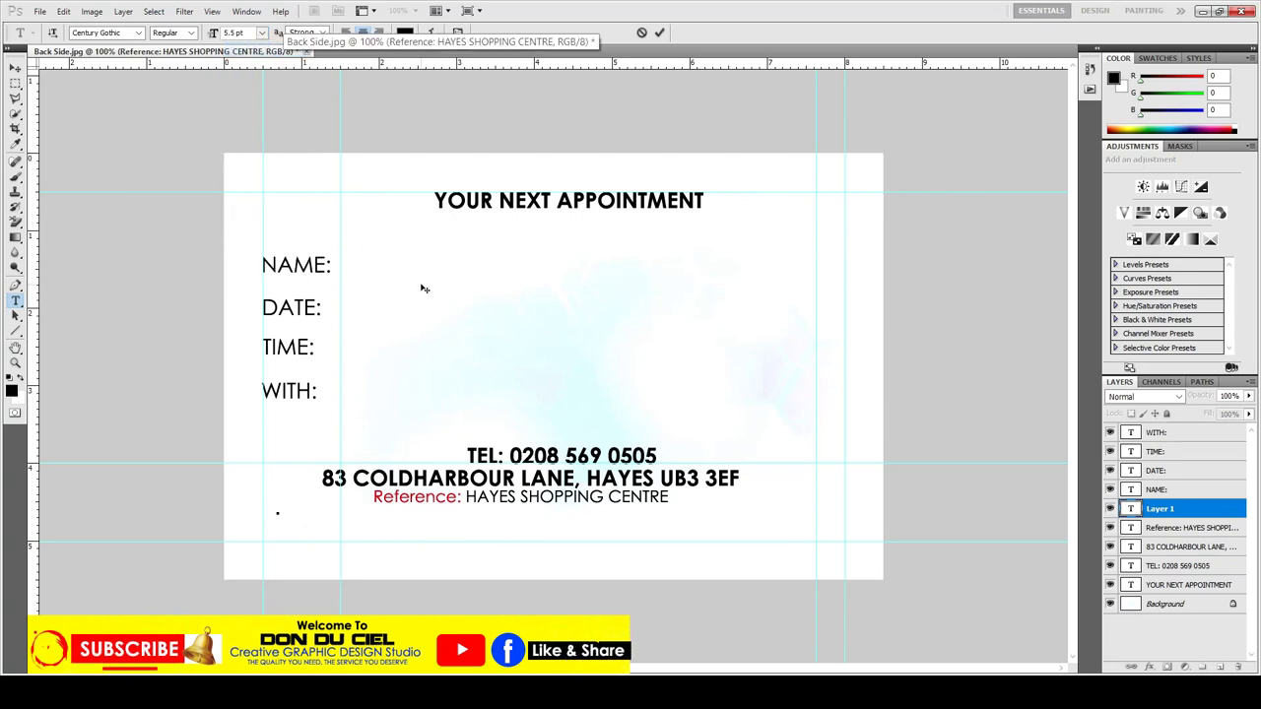
type("E")
type("OU")
type(" ARE UNABLE TO KEEP Y")
type("OUR")
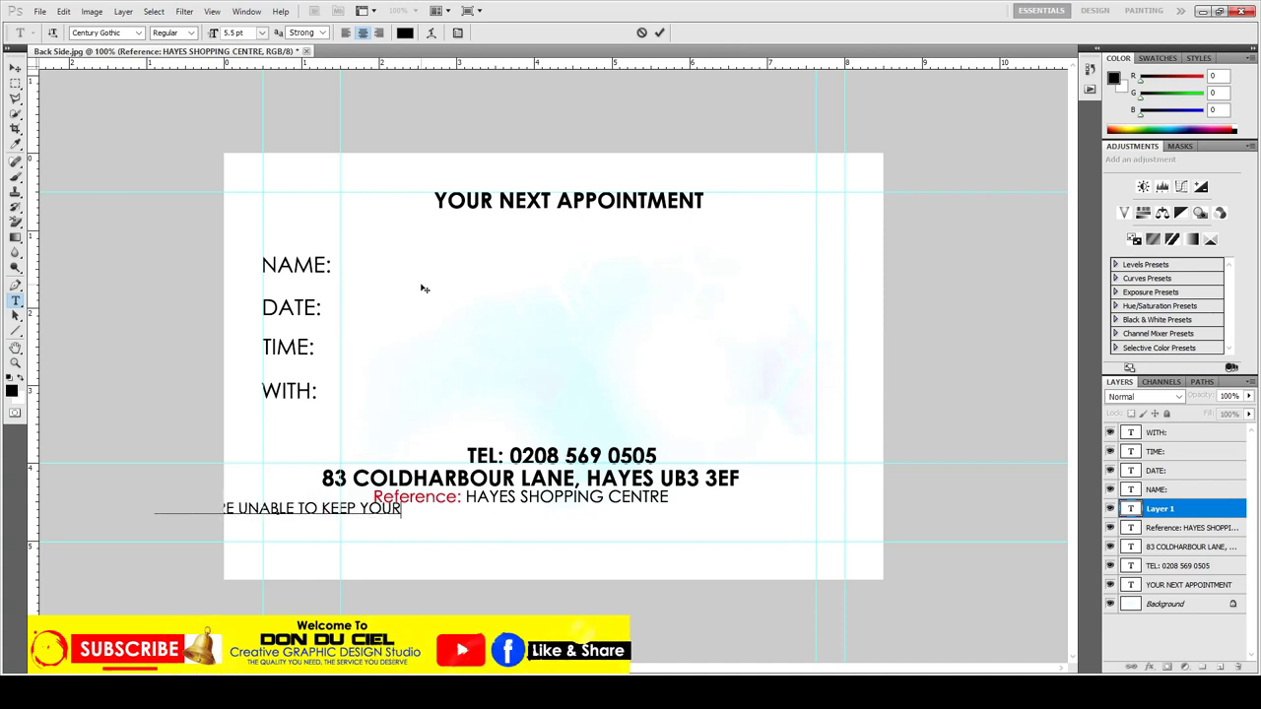
type(" APPOINTMENT PLEASE")
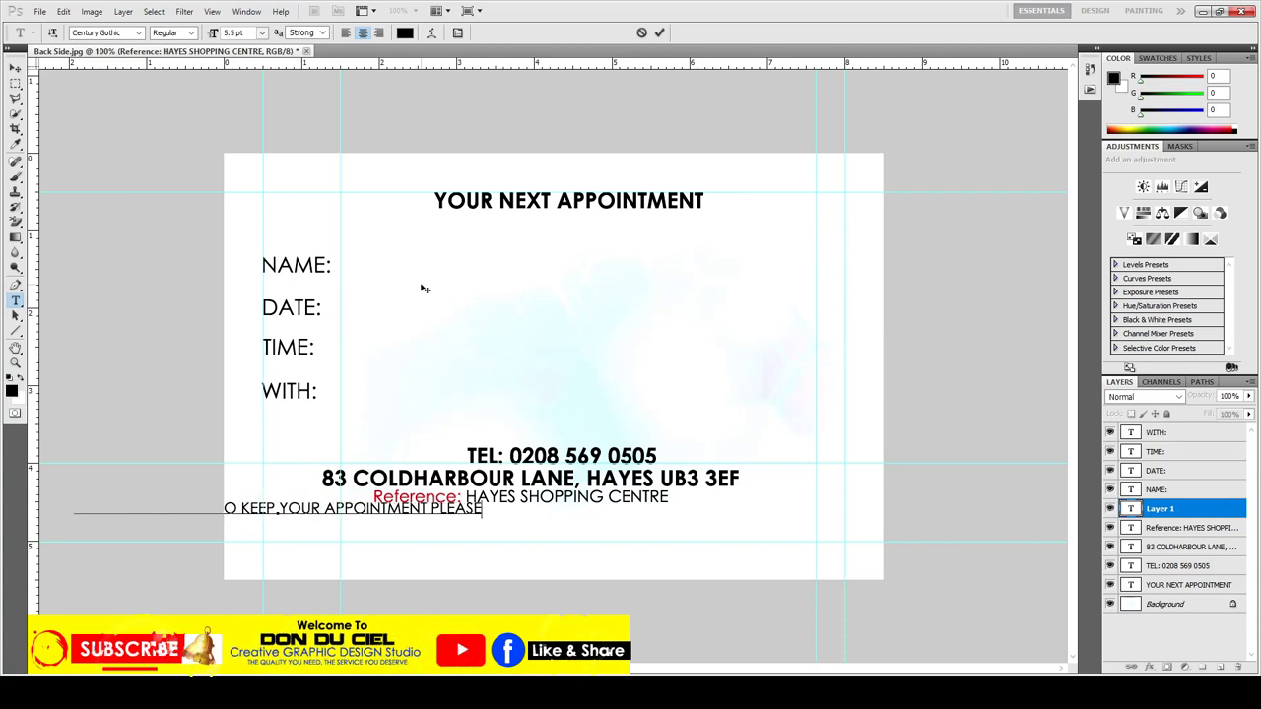
type(" DO LE")
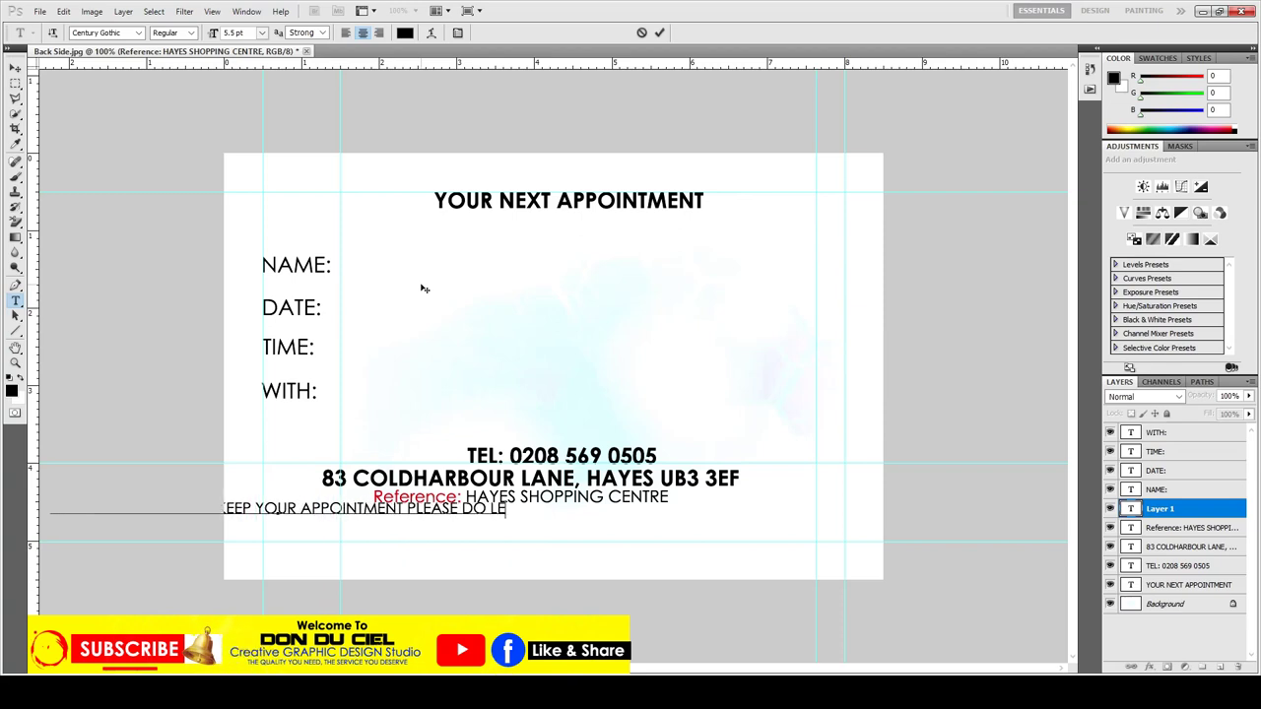
type("T US")
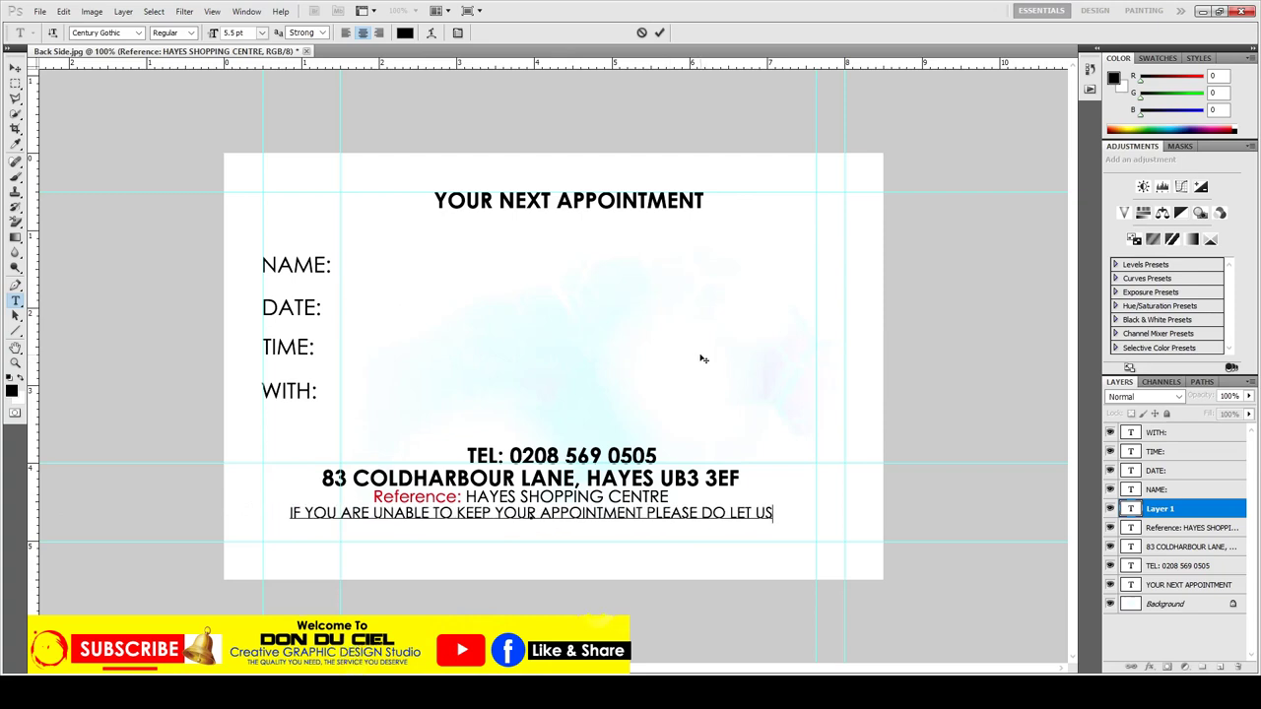
left_click(659, 32)
Add the second note line "KNOW AS SOON AS POSSIBLE - THANK YOU", centred beneath the first
left_click(312, 544)
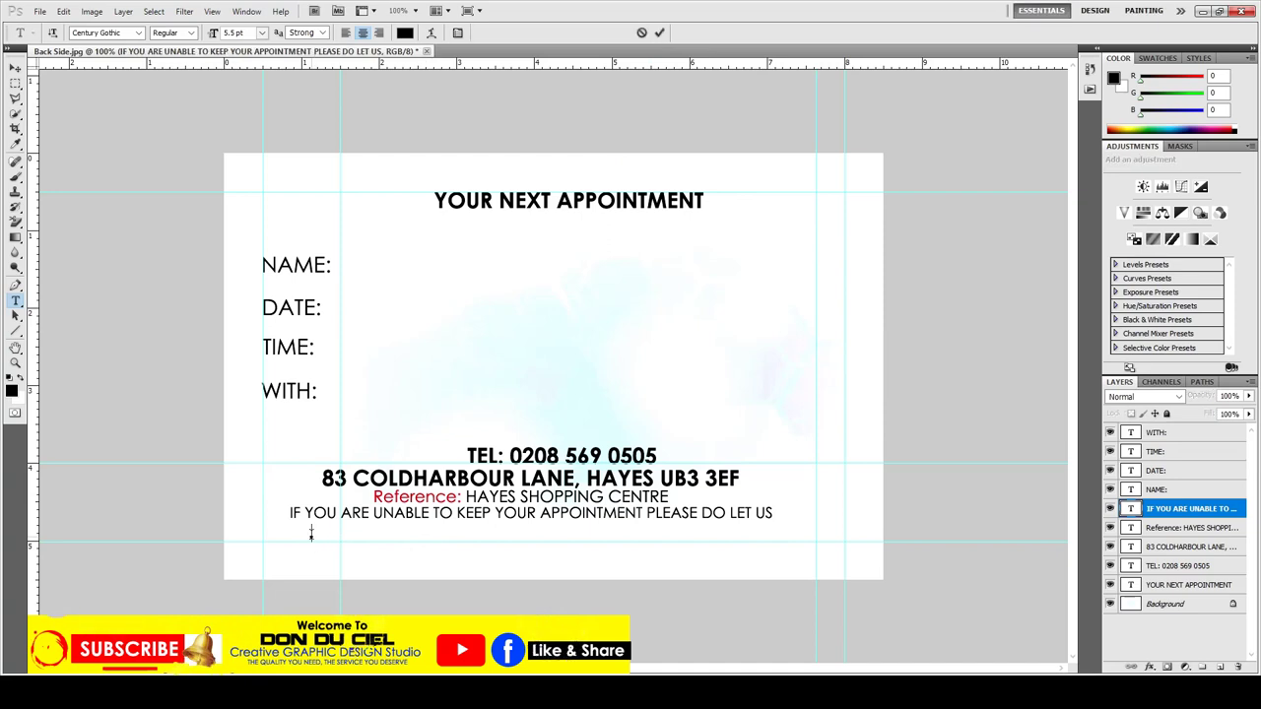
type("KNOW AS SOON AS POSSIBLE ")
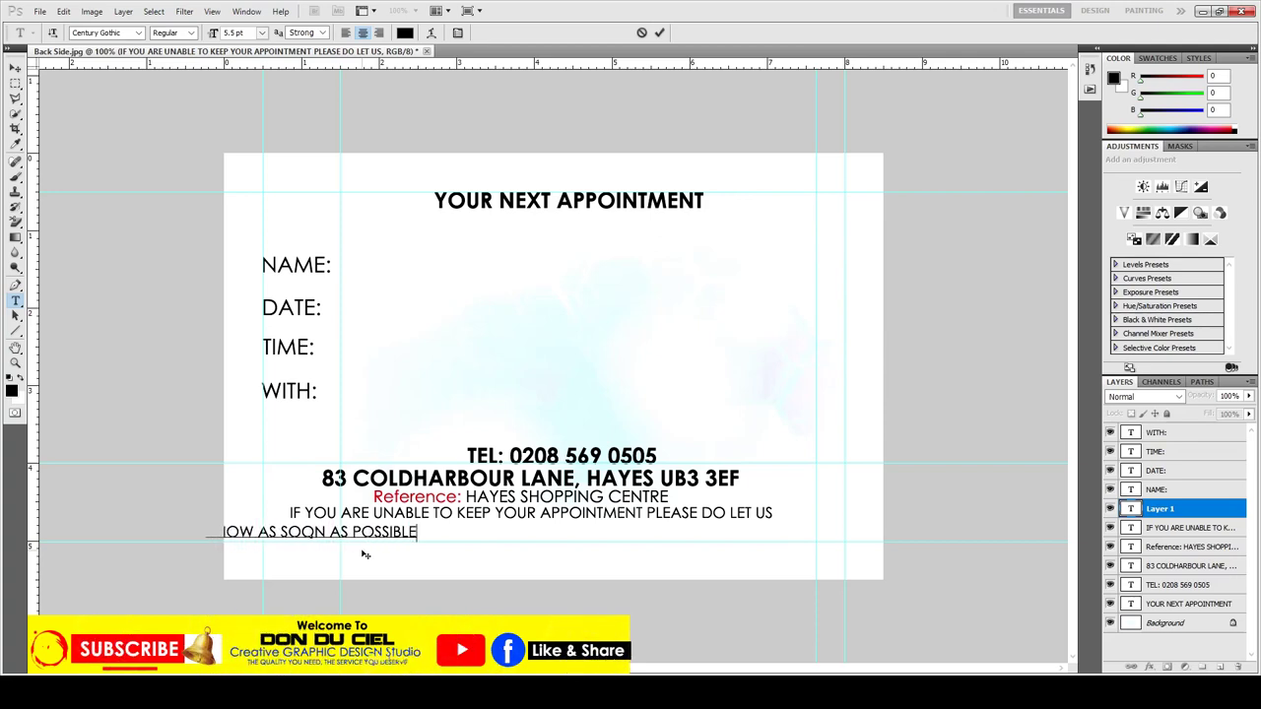
type("- ")
type("THANK")
key("BackSpace")
type("YOU")
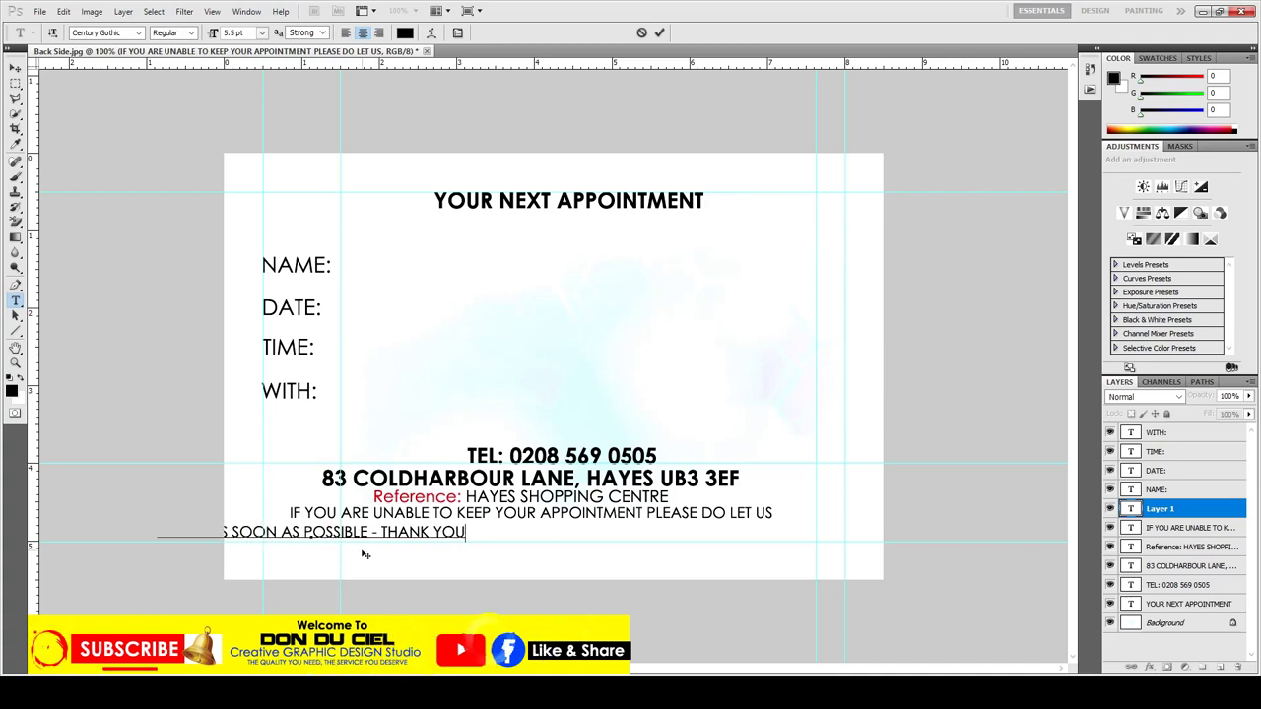
left_click_drag(556, 425, 666, 426)
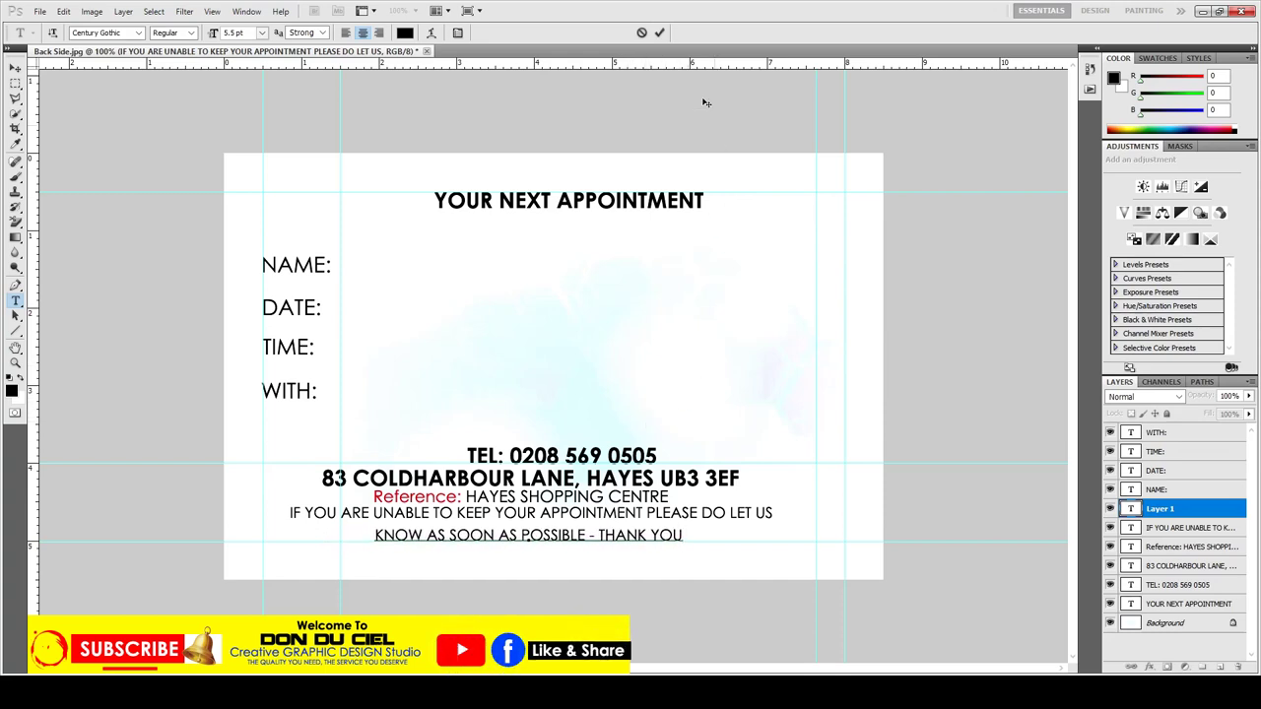
left_click(660, 32)
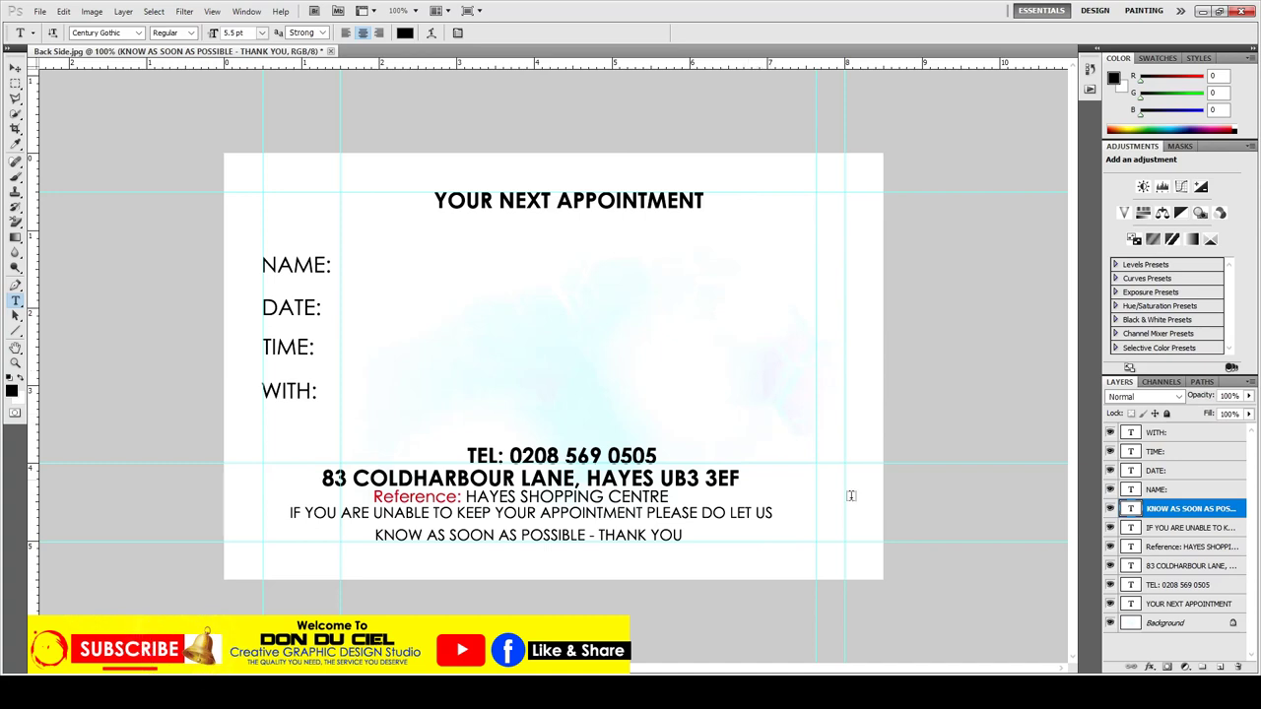
Nudge the first cancellation note line down and slightly left
left_click(1169, 531)
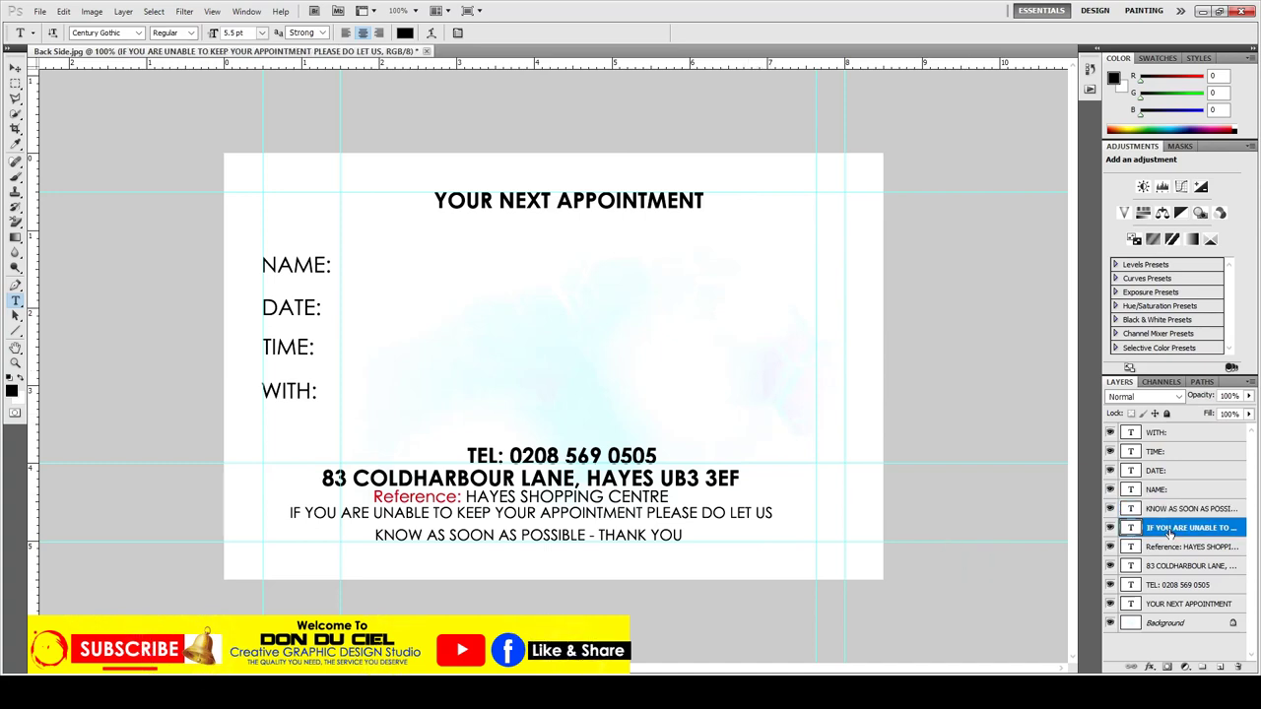
key("v")
key("Down")
key("Down")
key("Down")
key("Down")
key("Down")
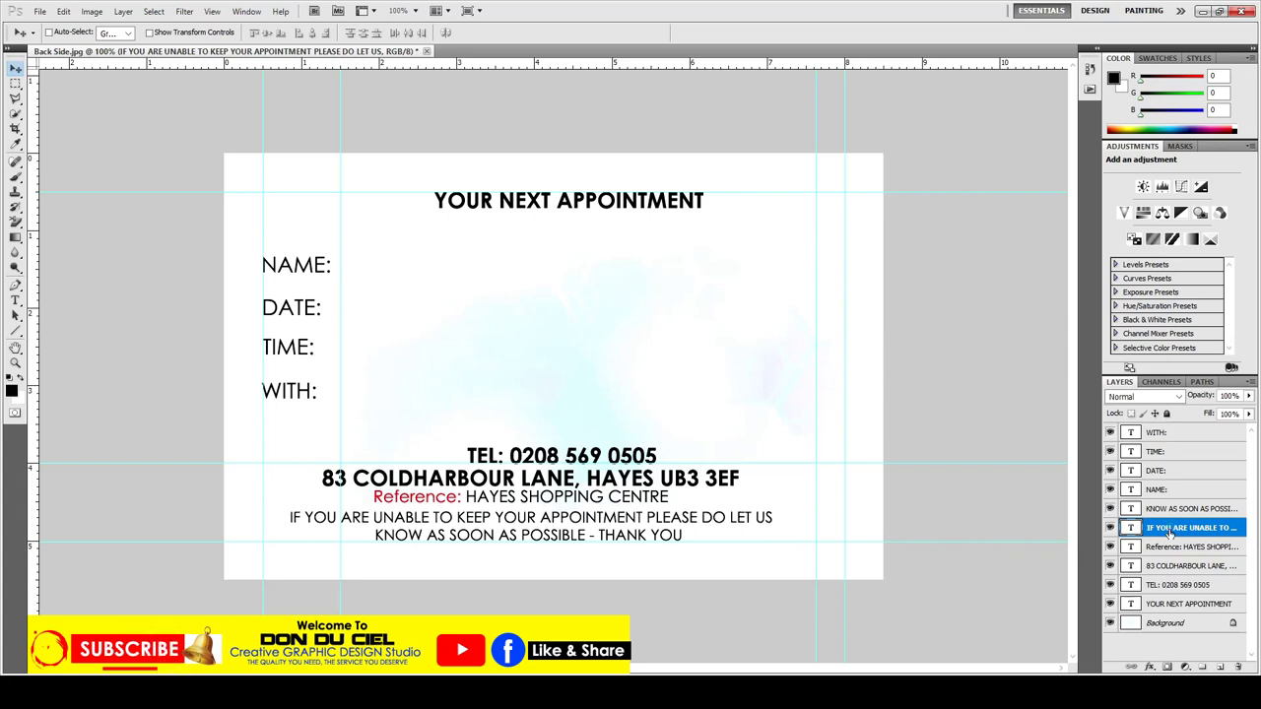
key("Left")
key("Left")
key("Left")
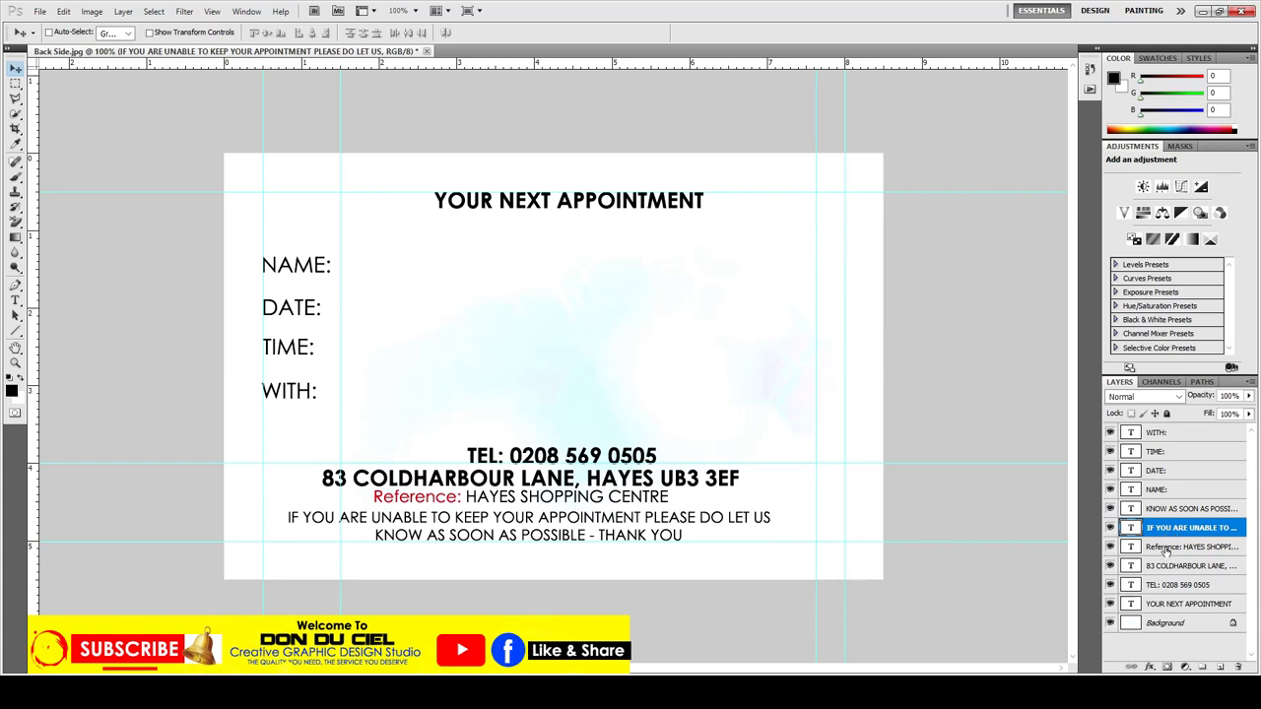
Move the phone, address and reference lines down together, then recentre the phone number
left_click(1173, 550)
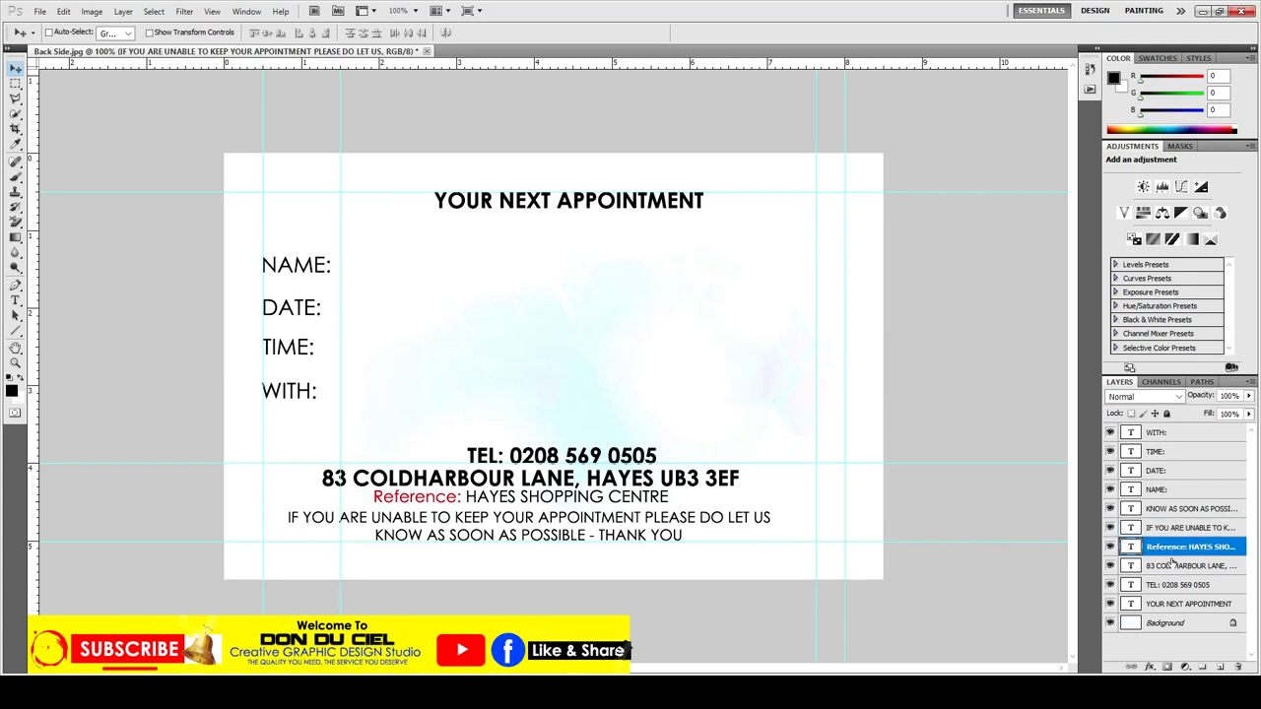
left_click(1165, 587, "shift")
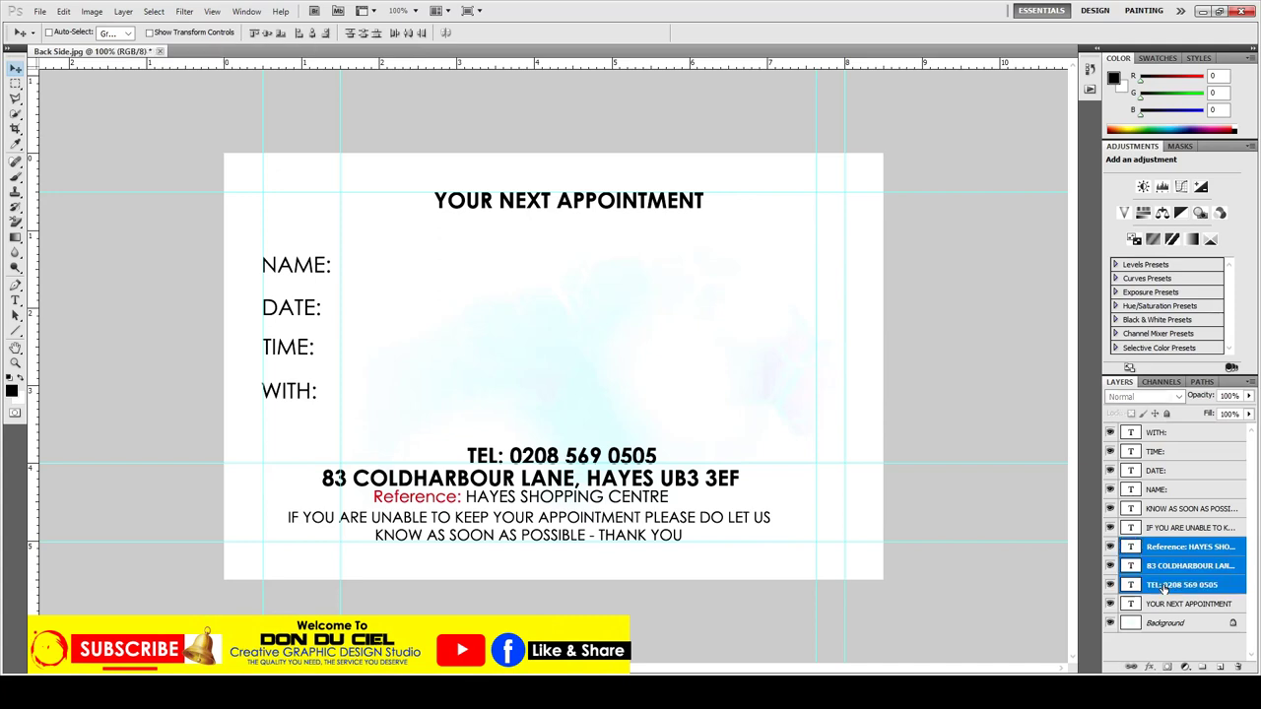
key("Down")
key("Down")
key("Down")
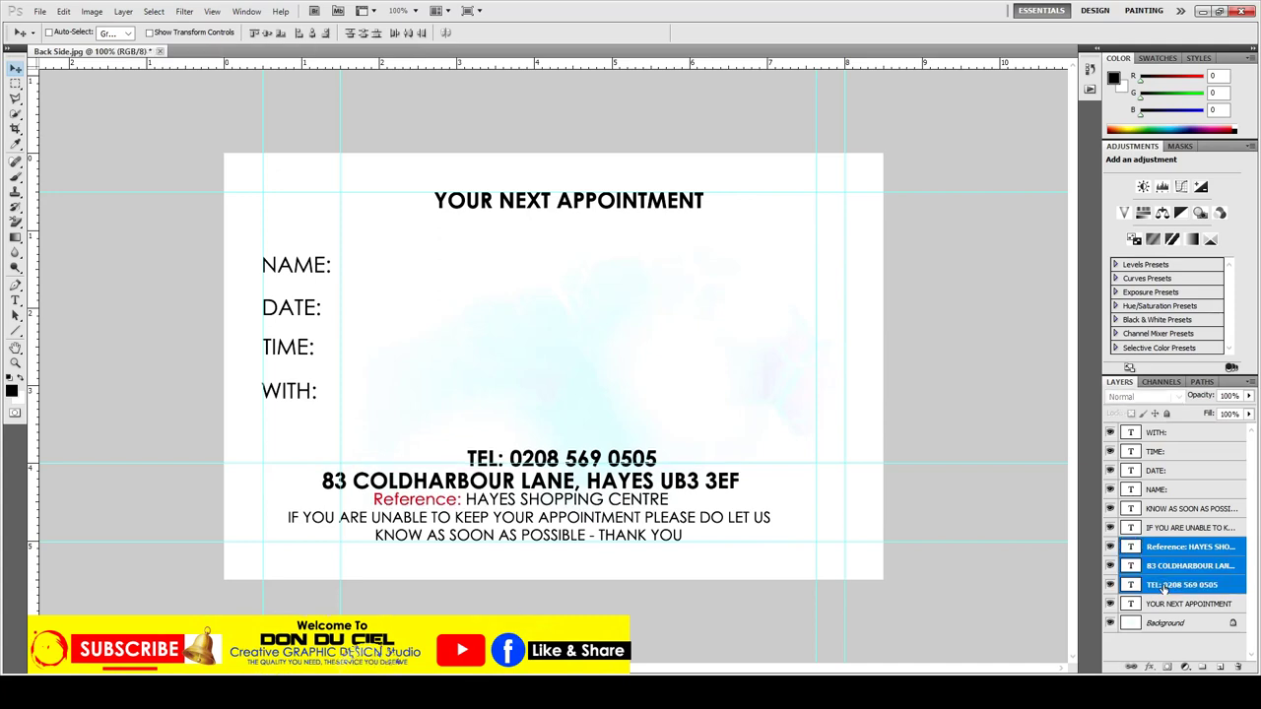
key("Down")
key("Down")
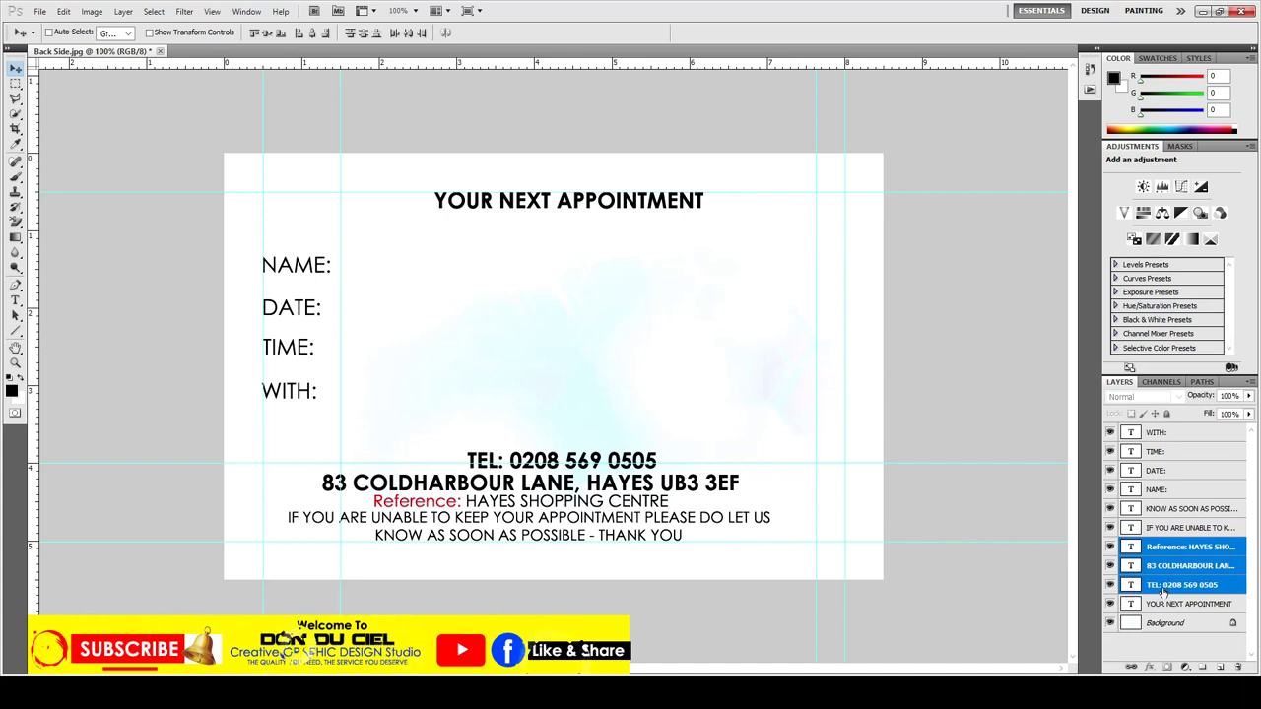
left_click(1163, 587)
key("Left")
key("Left")
key("Left")
key("Left")
key("Left")
key("Left")
key("Left")
key("Left")
key("Left")
key("Left")
key("Left")
key("Left")
key("Left")
key("Left")
key("Left")
key("Left")
key("Left")
key("Left")
key("Left")
key("Left")
key("Left")
key("Right")
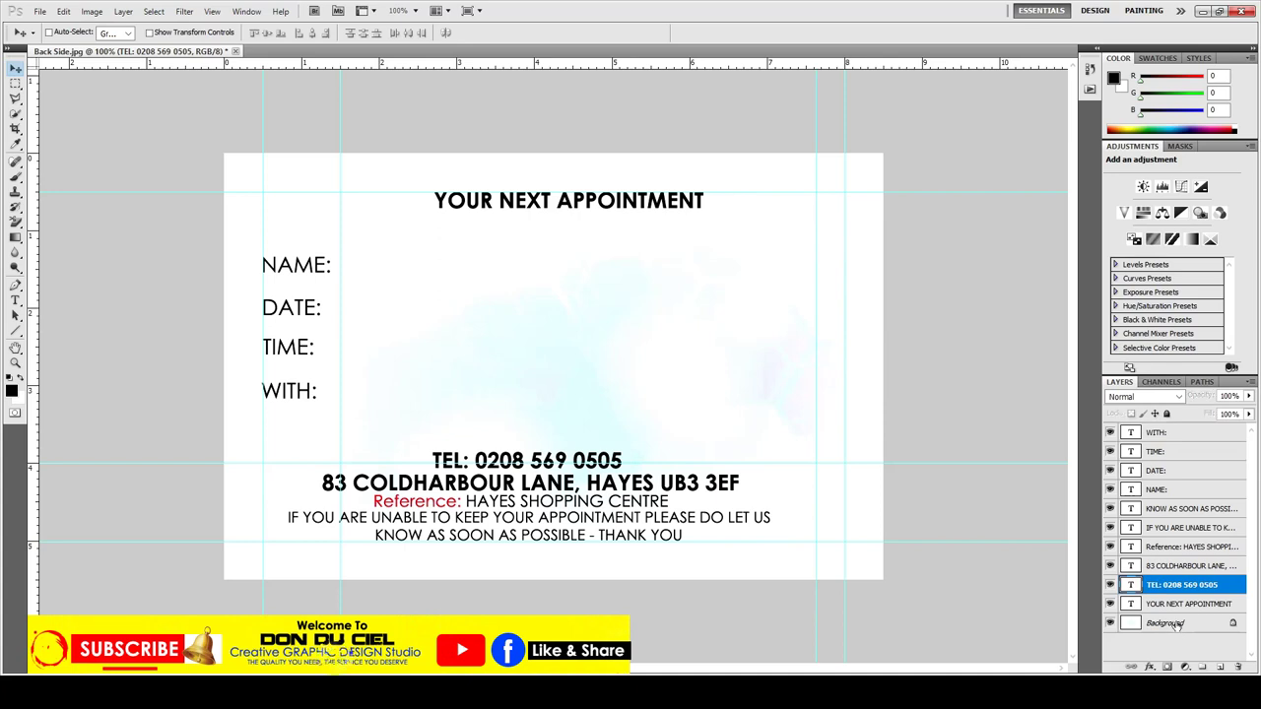
Draw a small tall rectangle at the card's lower right
left_click(1176, 625)
left_click(15, 331)
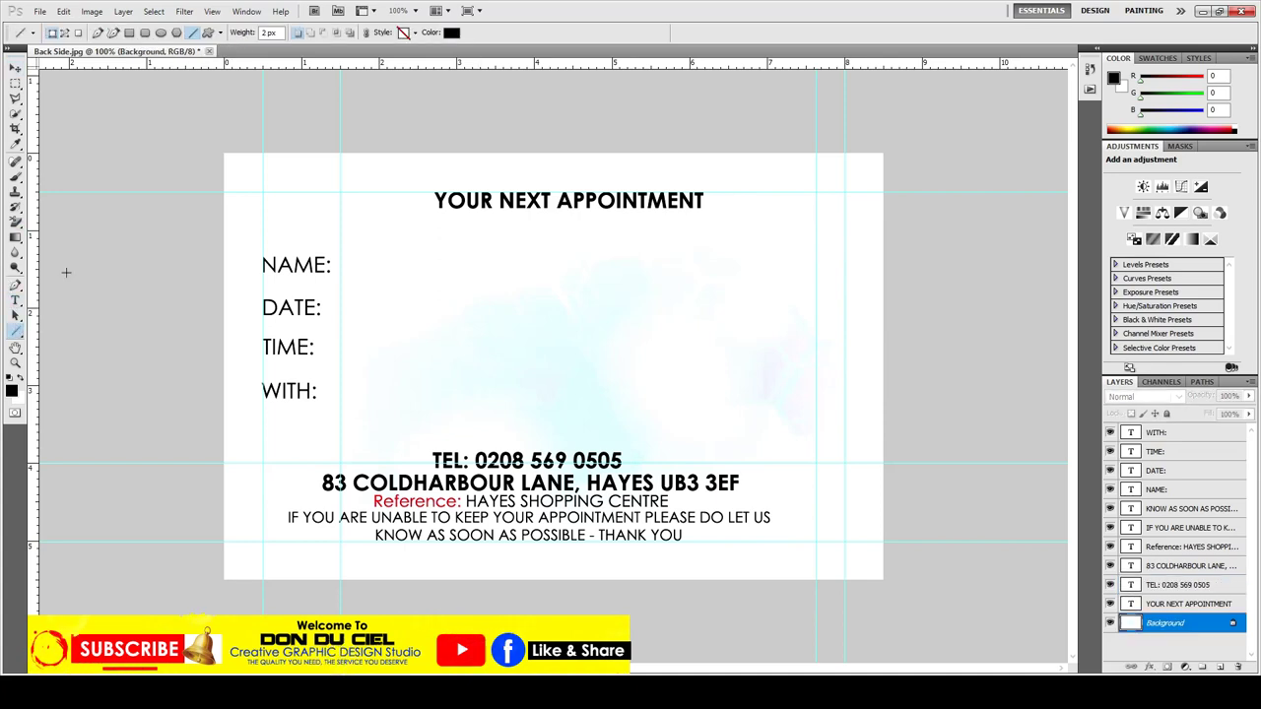
left_click(129, 33)
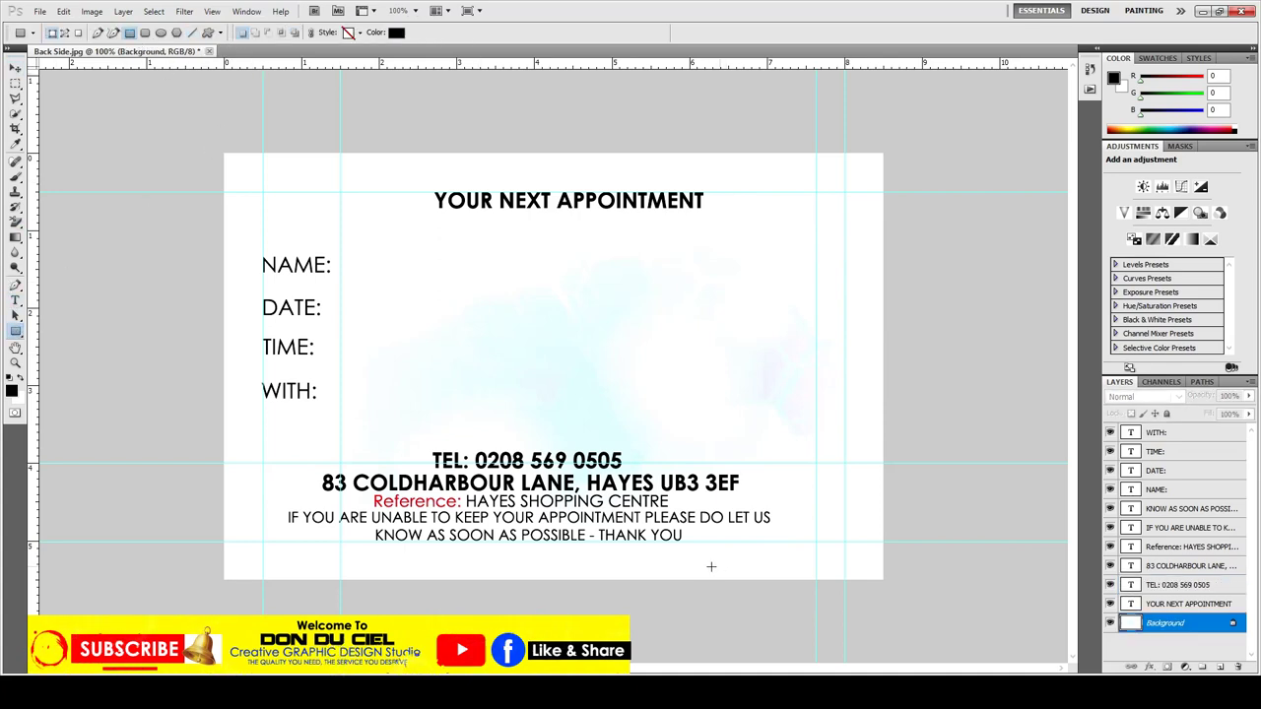
left_click_drag(828, 533, 850, 543)
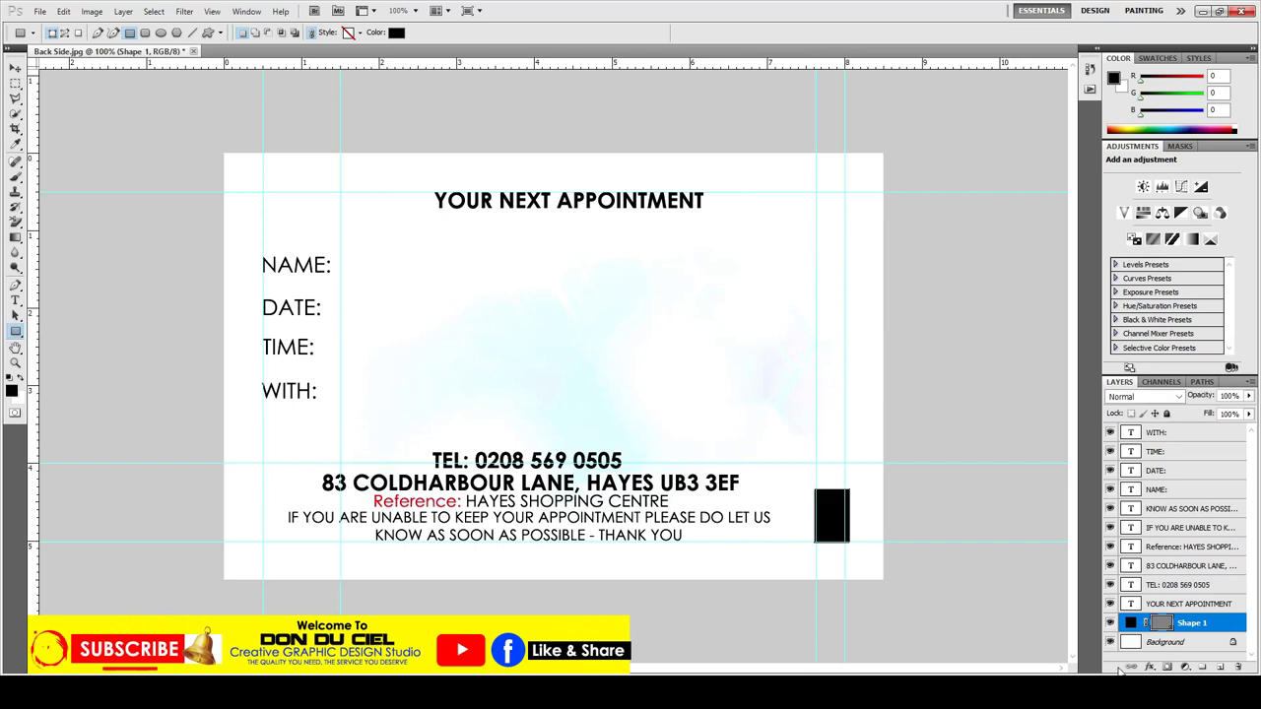
Fill the rectangle with magenta ff00b4 and nudge it slightly left
double_click(1131, 623)
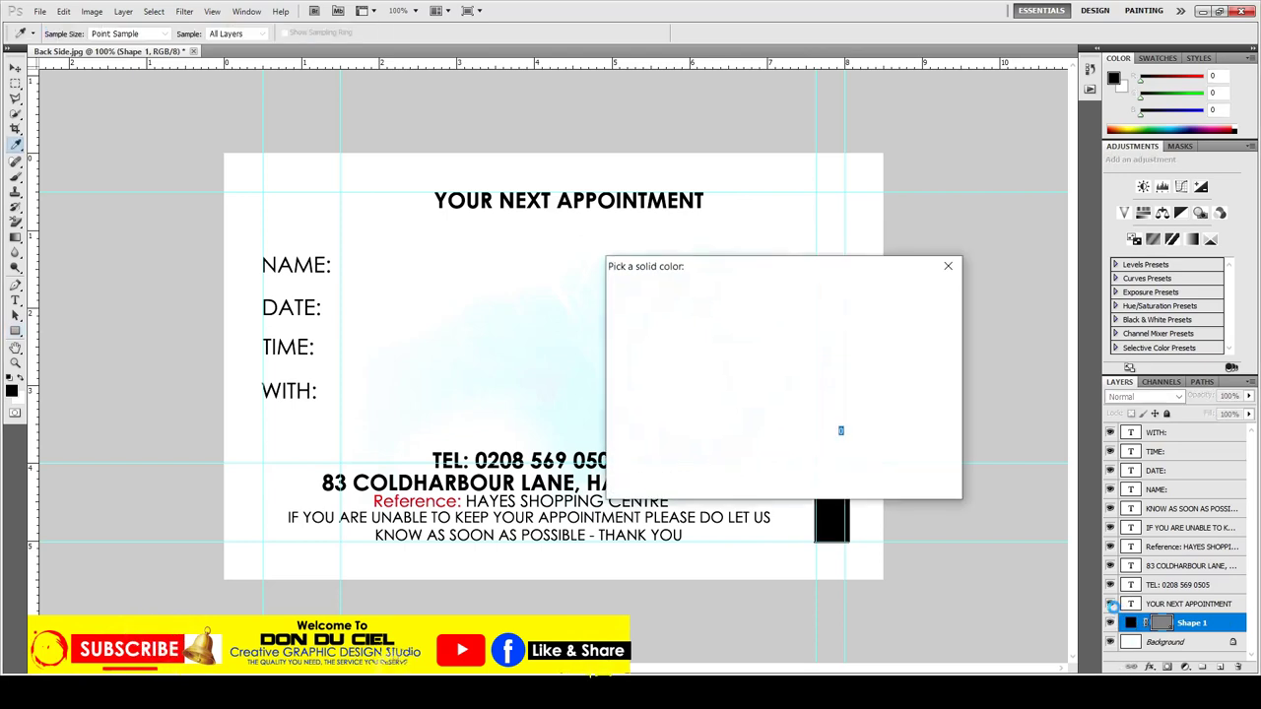
left_click(799, 328)
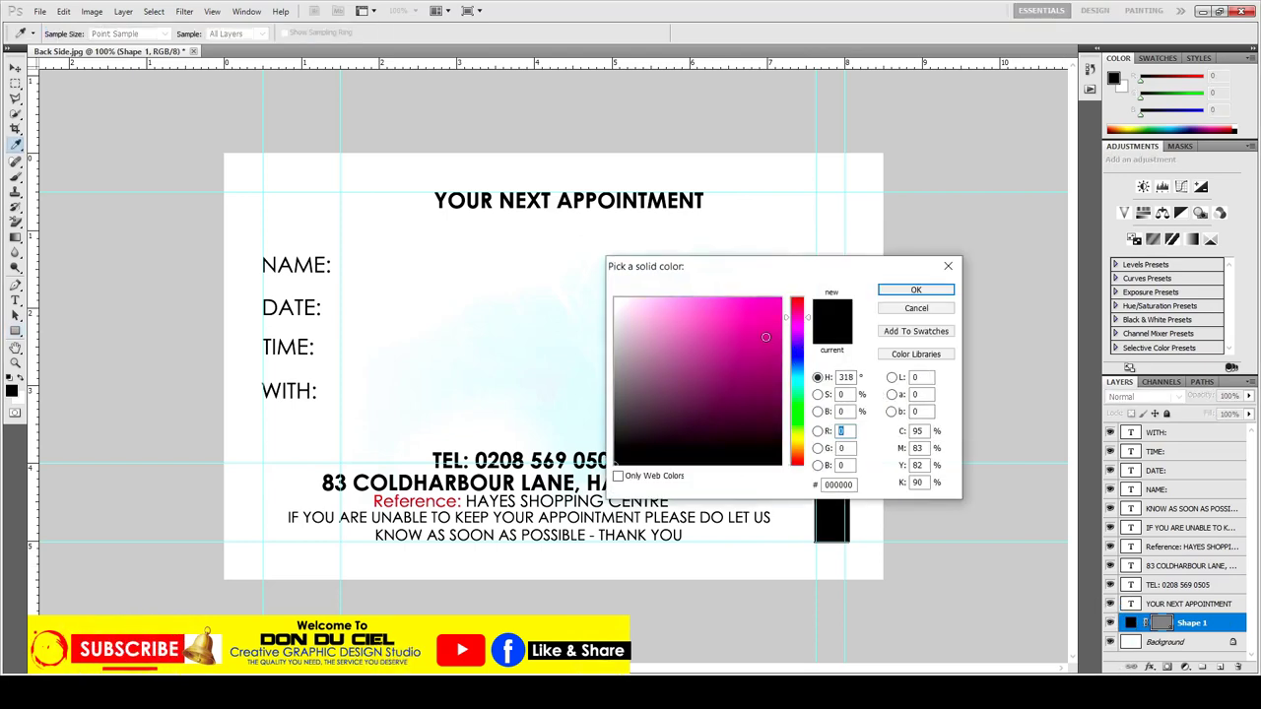
left_click(785, 313)
left_click_drag(786, 299, 788, 301)
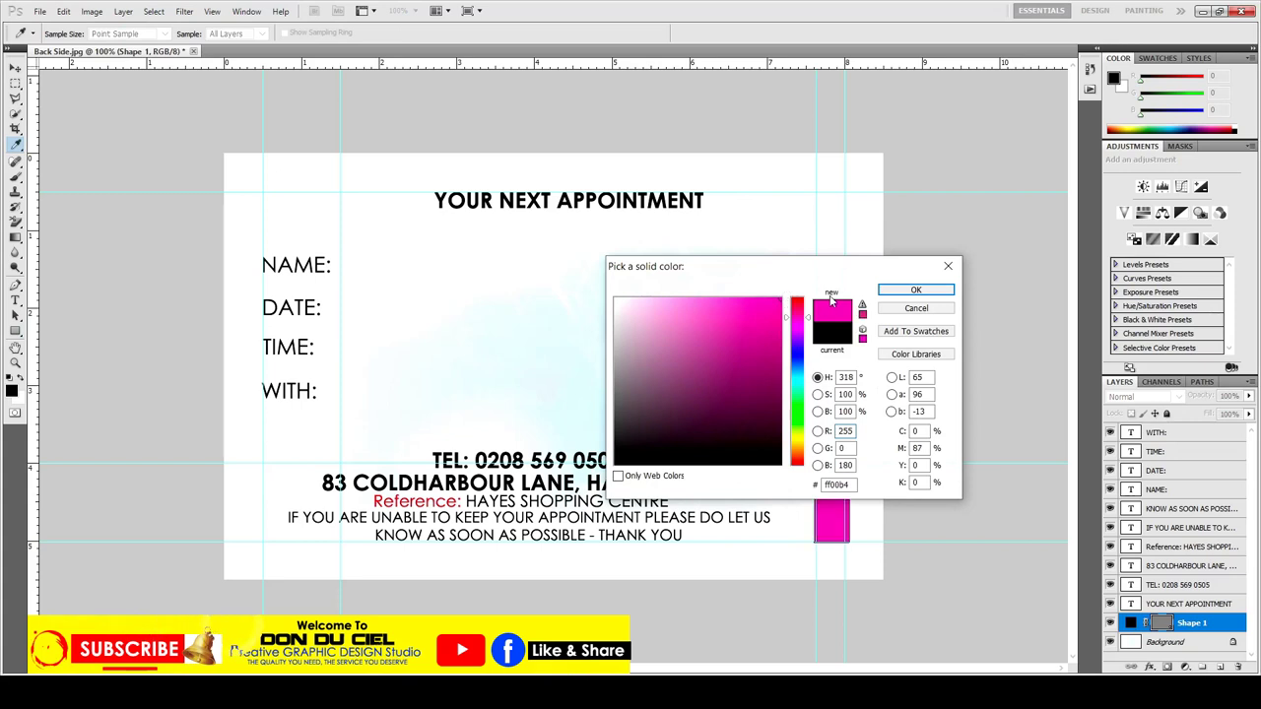
left_click(902, 290)
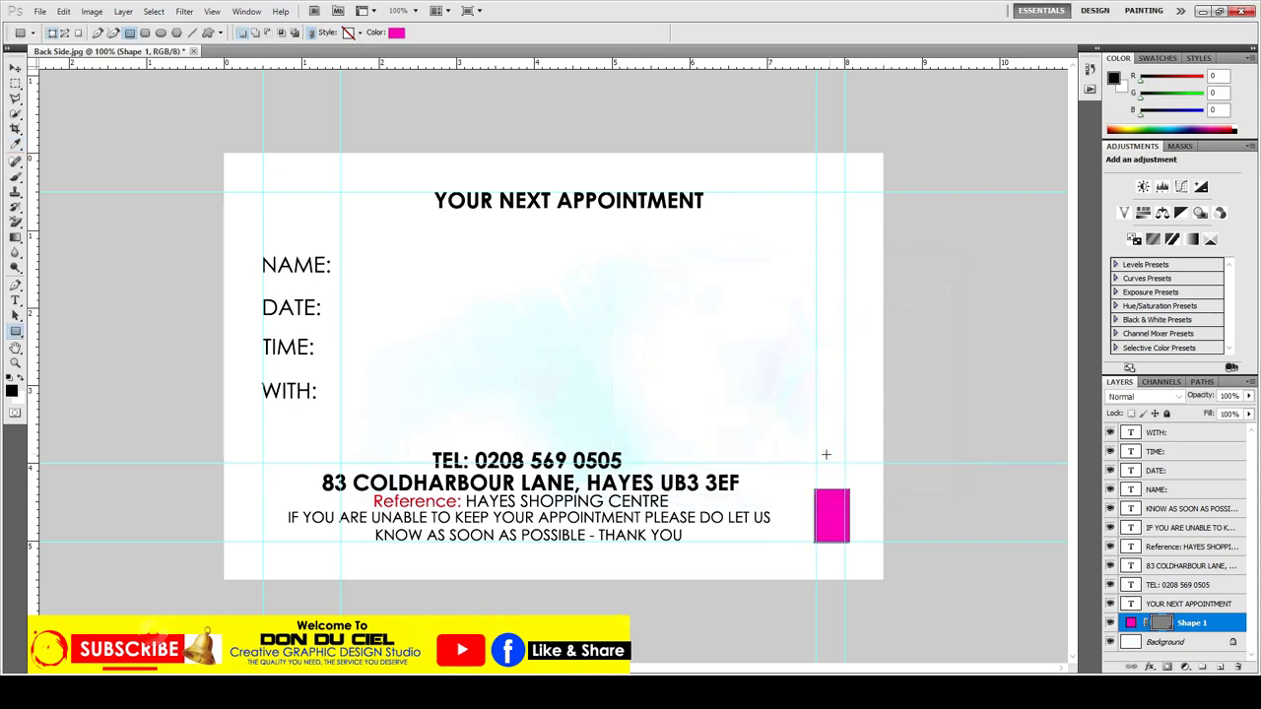
key("v")
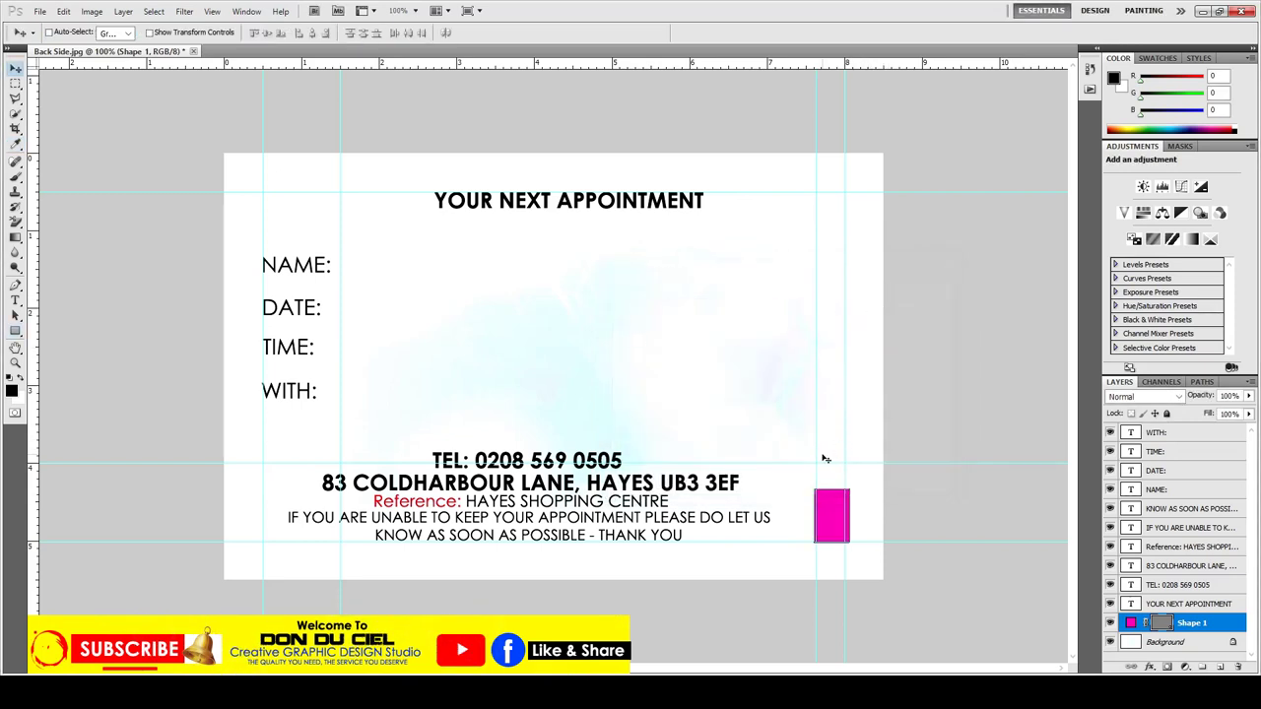
left_click_drag(821, 454, 820, 454)
key("Left")
left_click(15, 333)
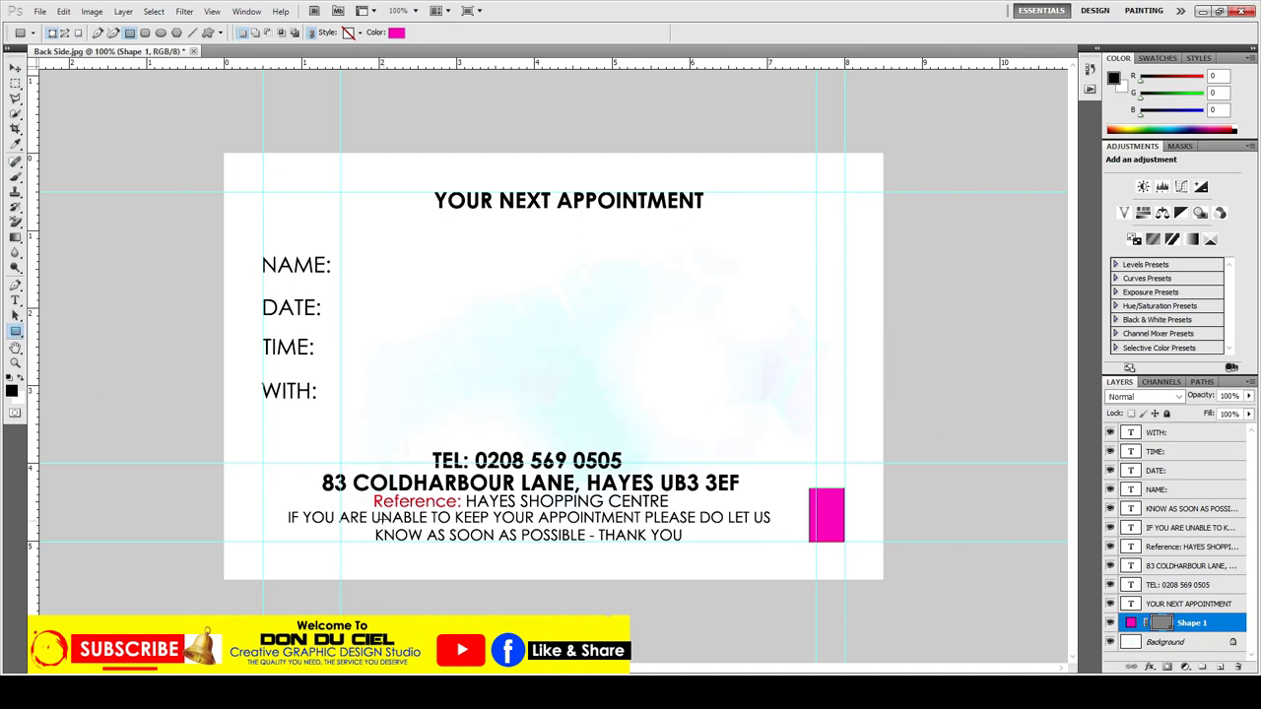
Draw 2 px black rule lines after NAME:, DATE:, TIME: and WITH:
left_click(1157, 434)
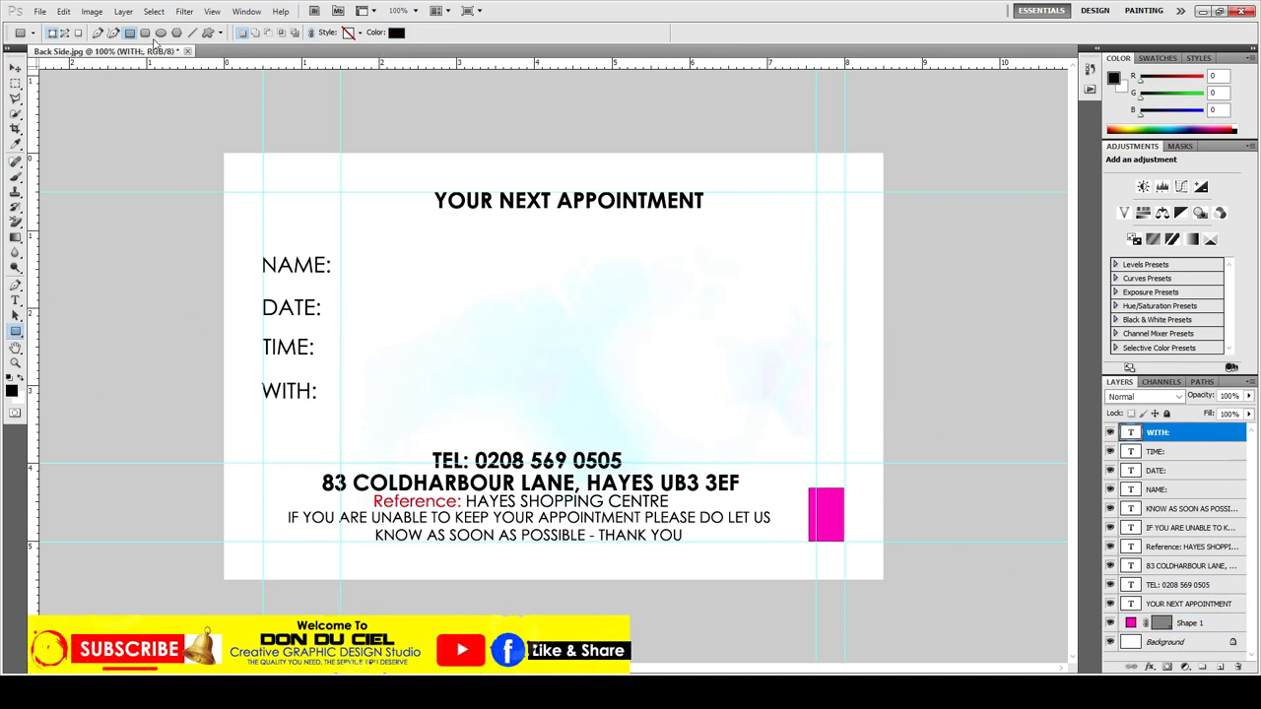
left_click(192, 34)
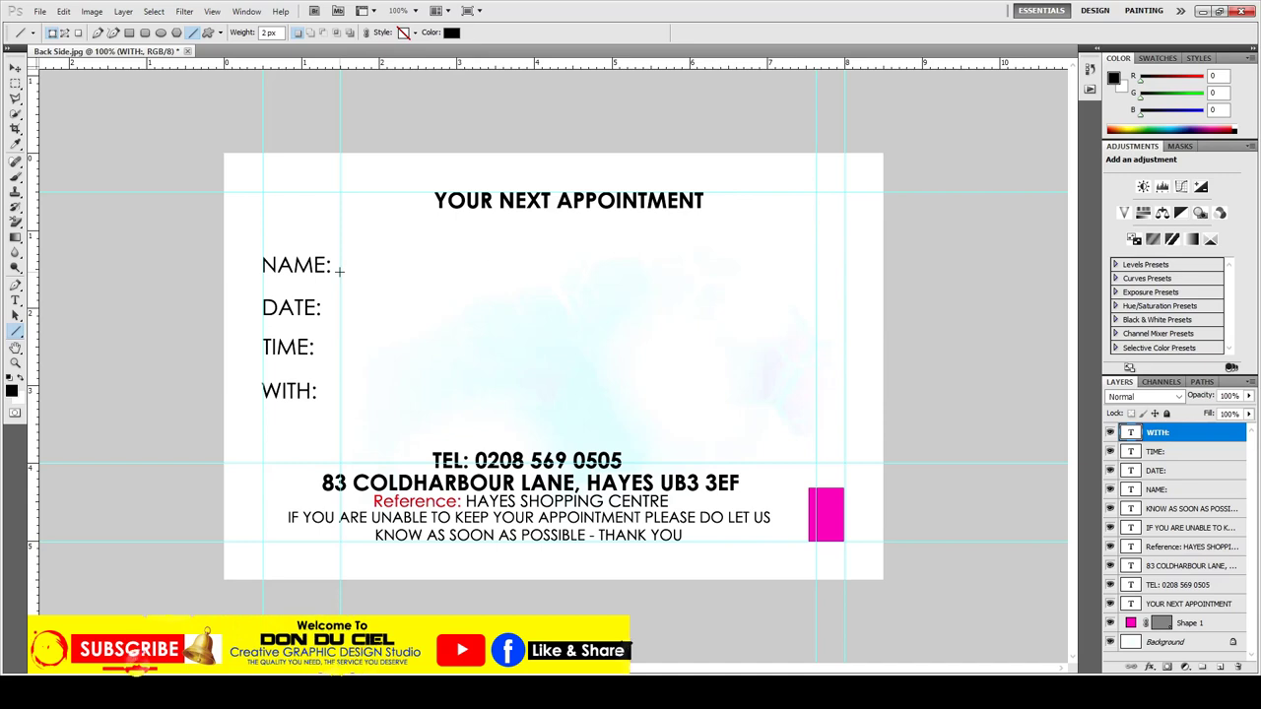
left_click_drag(339, 271, 661, 277)
left_click_drag(795, 278, 815, 274)
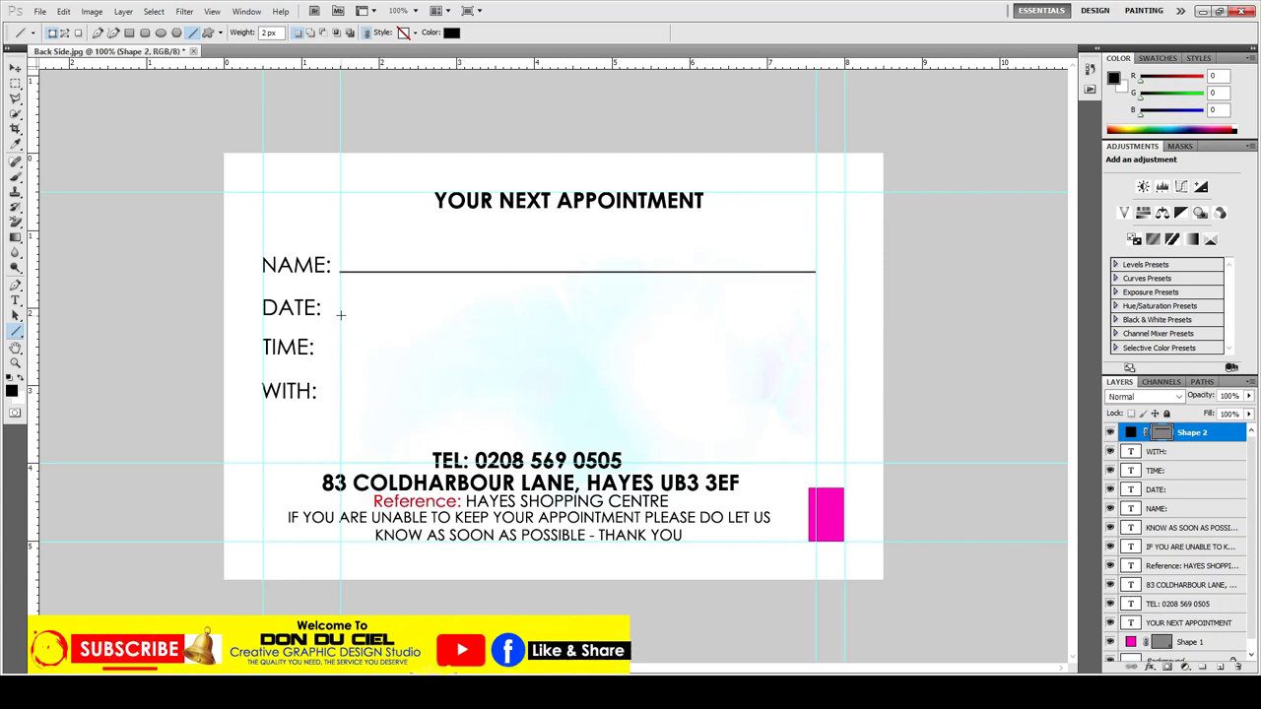
left_click_drag(340, 315, 814, 331)
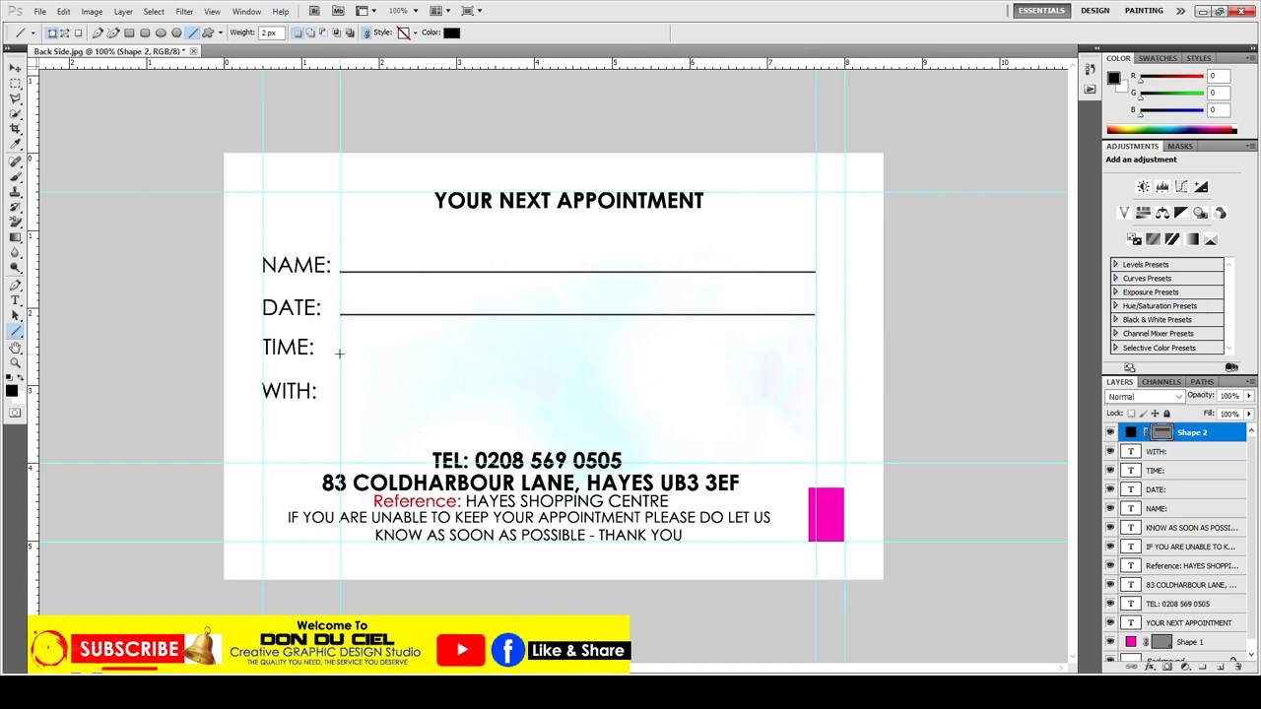
left_click_drag(339, 354, 705, 367)
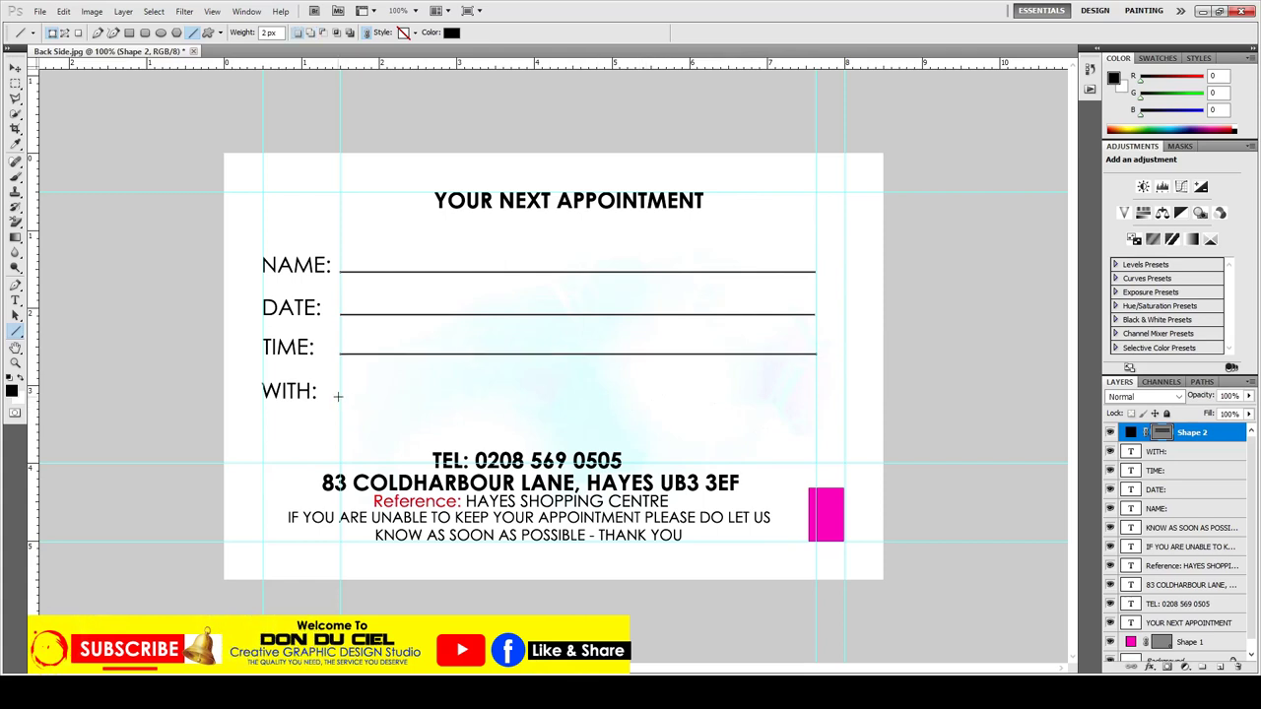
left_click_drag(339, 394, 871, 421)
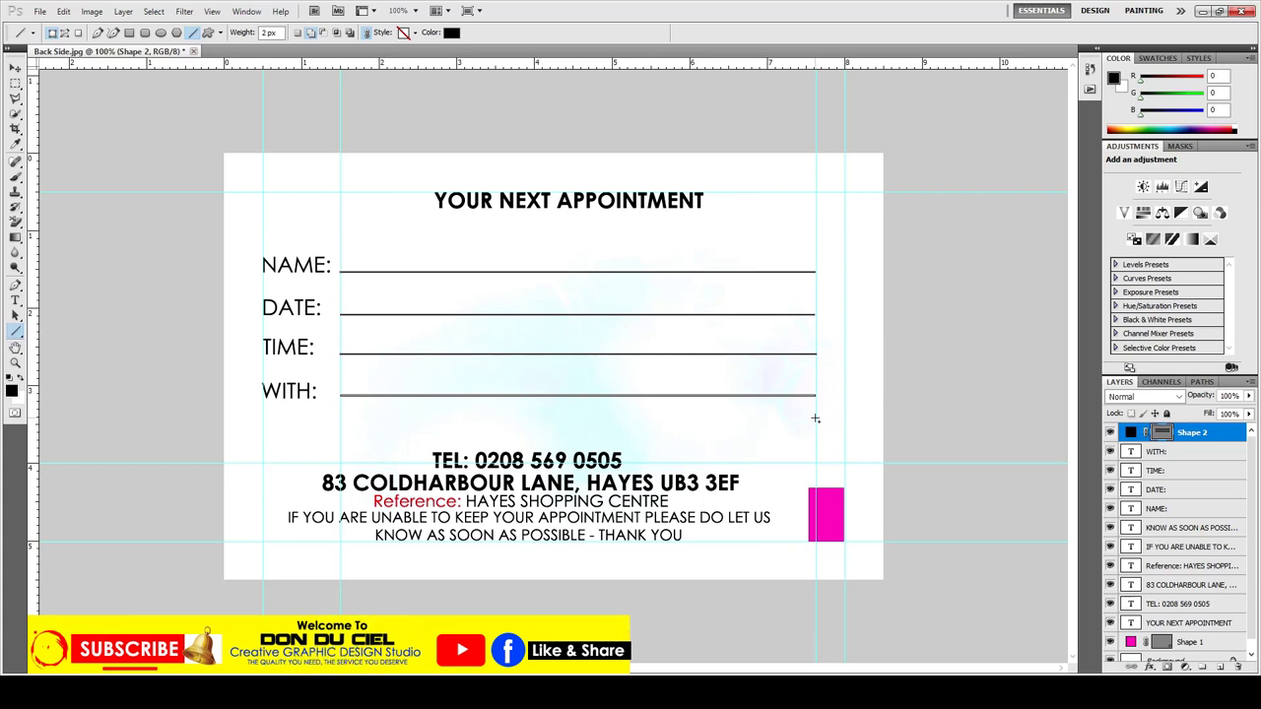
left_click_drag(816, 418, 815, 418)
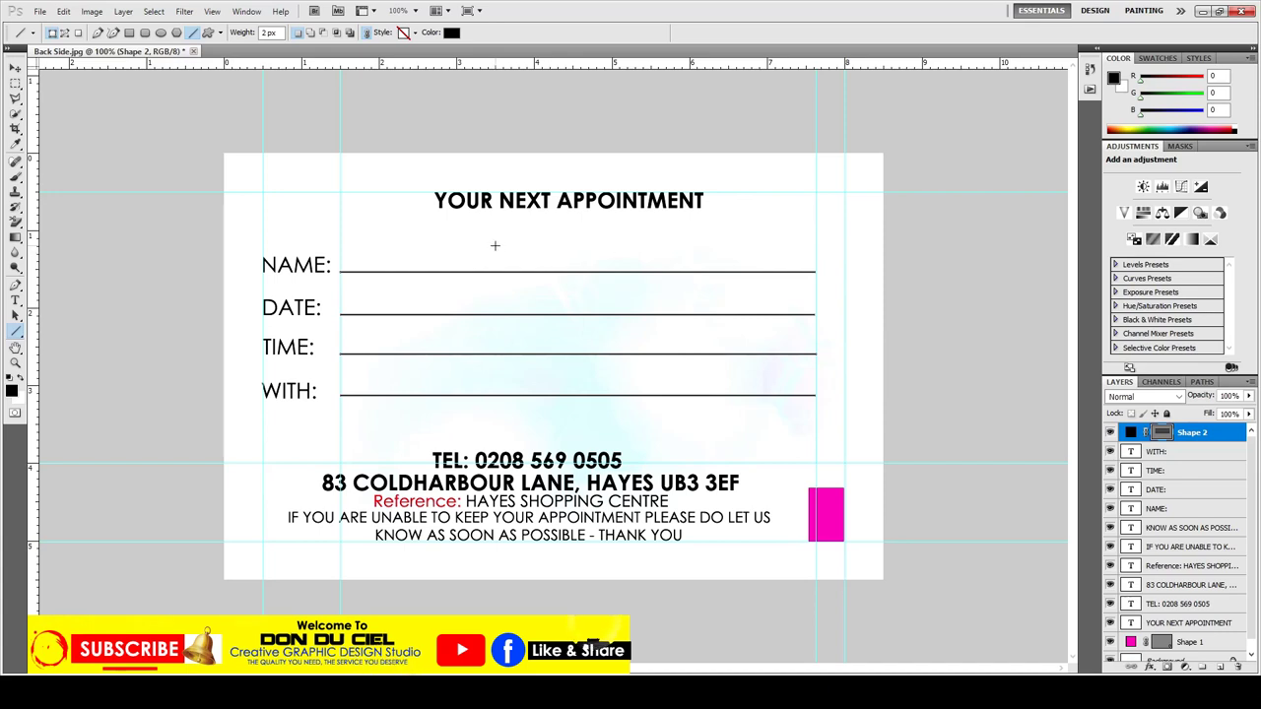
Draw two vertical lines crossing the four rules to form three columns
left_click_drag(496, 247, 509, 414)
left_click_drag(652, 244, 652, 421)
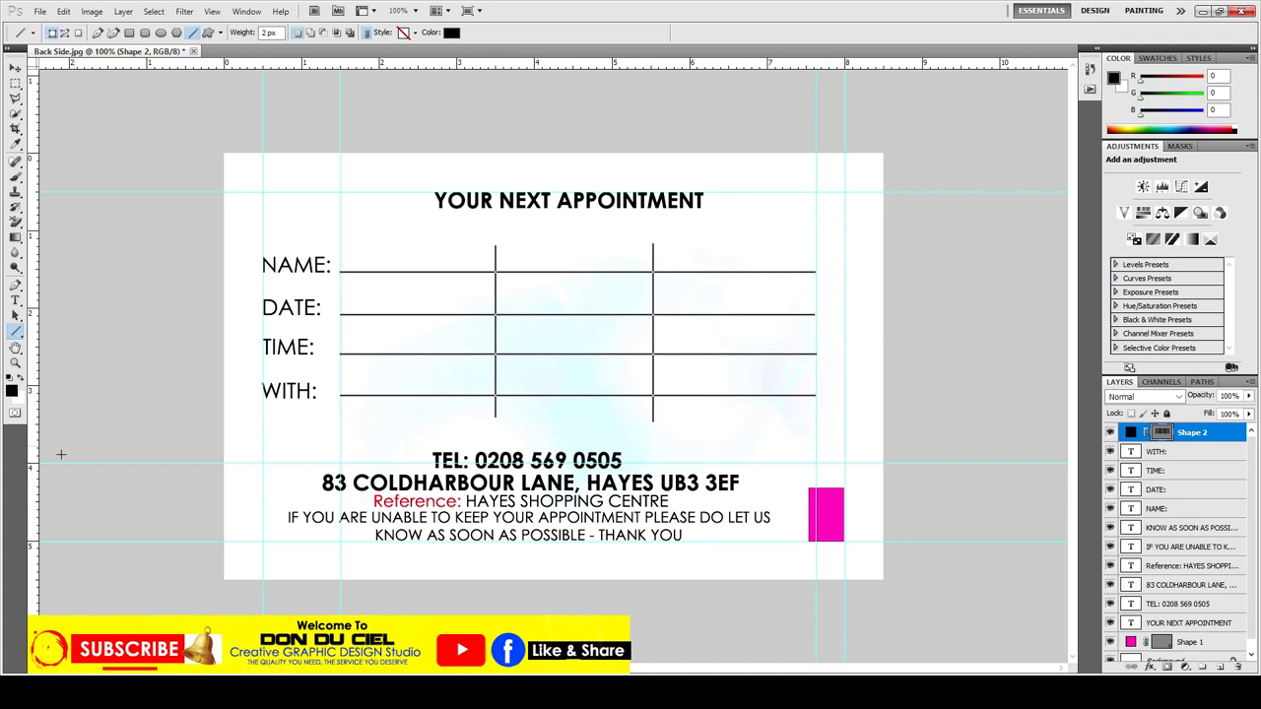
left_click(208, 34)
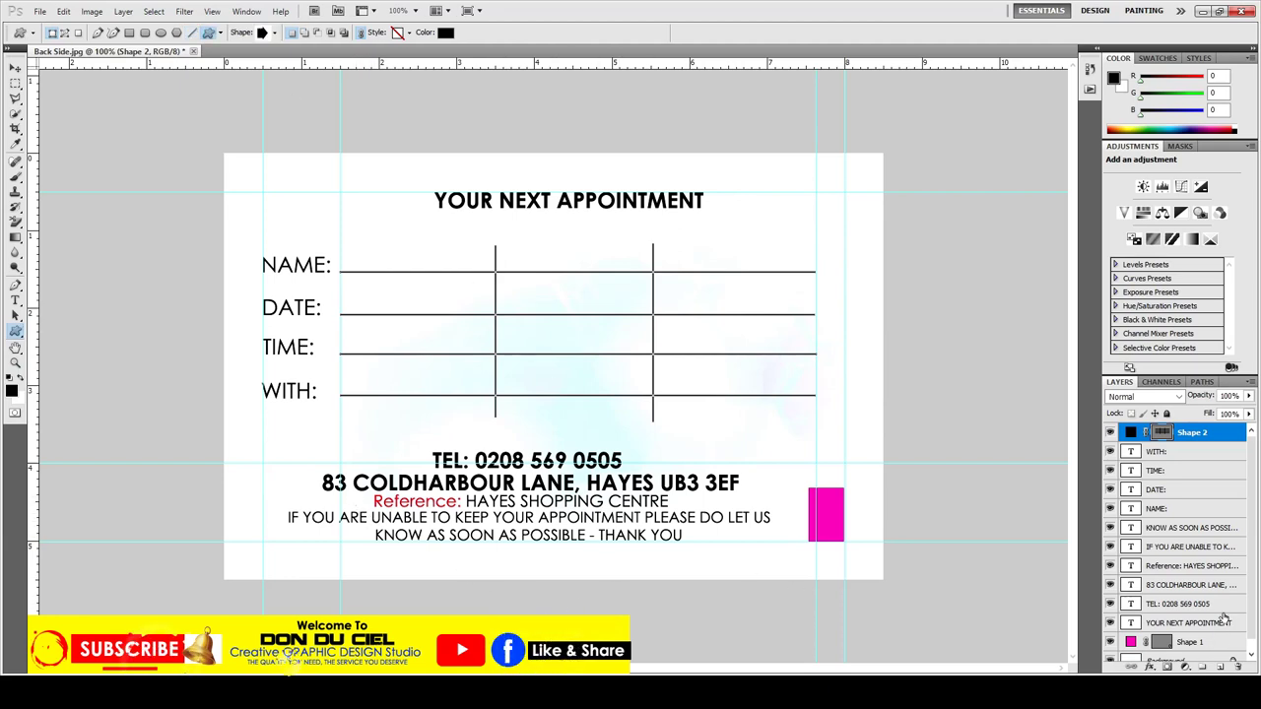
Draw a small arrow left of "Reference:", colour it red (R 255), and nudge it right
left_click(1175, 570)
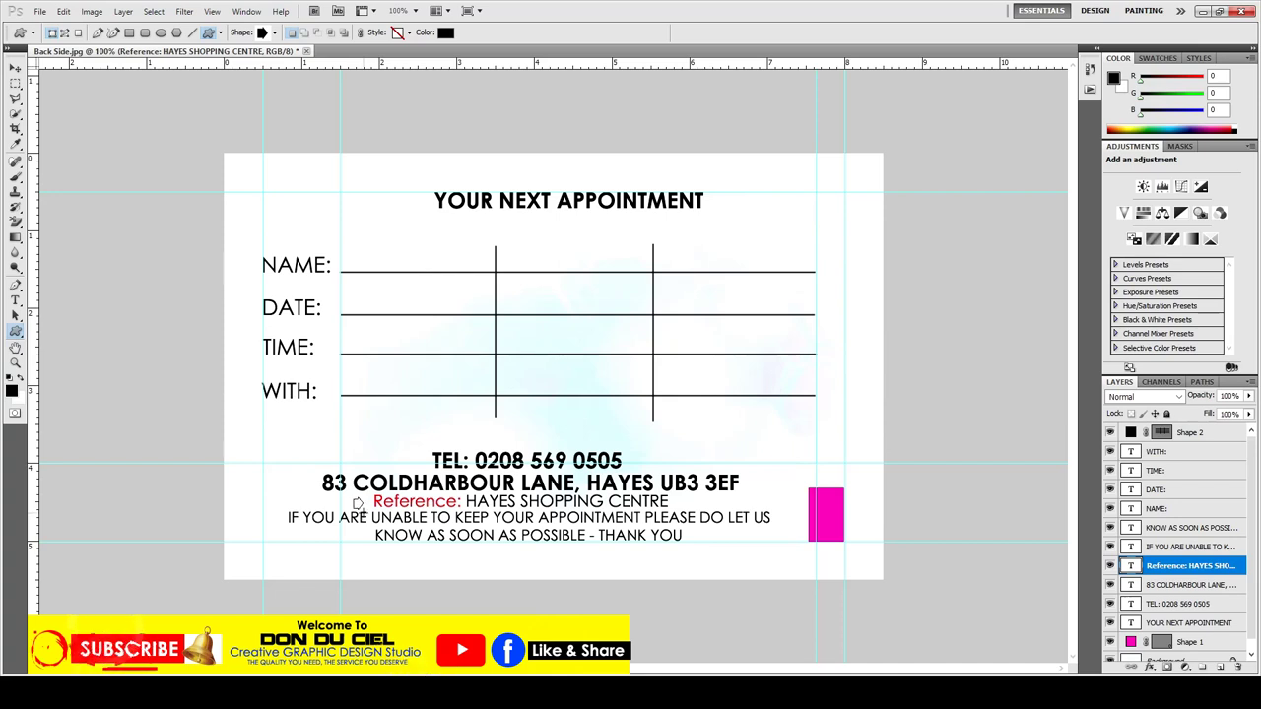
left_click_drag(353, 498, 362, 508)
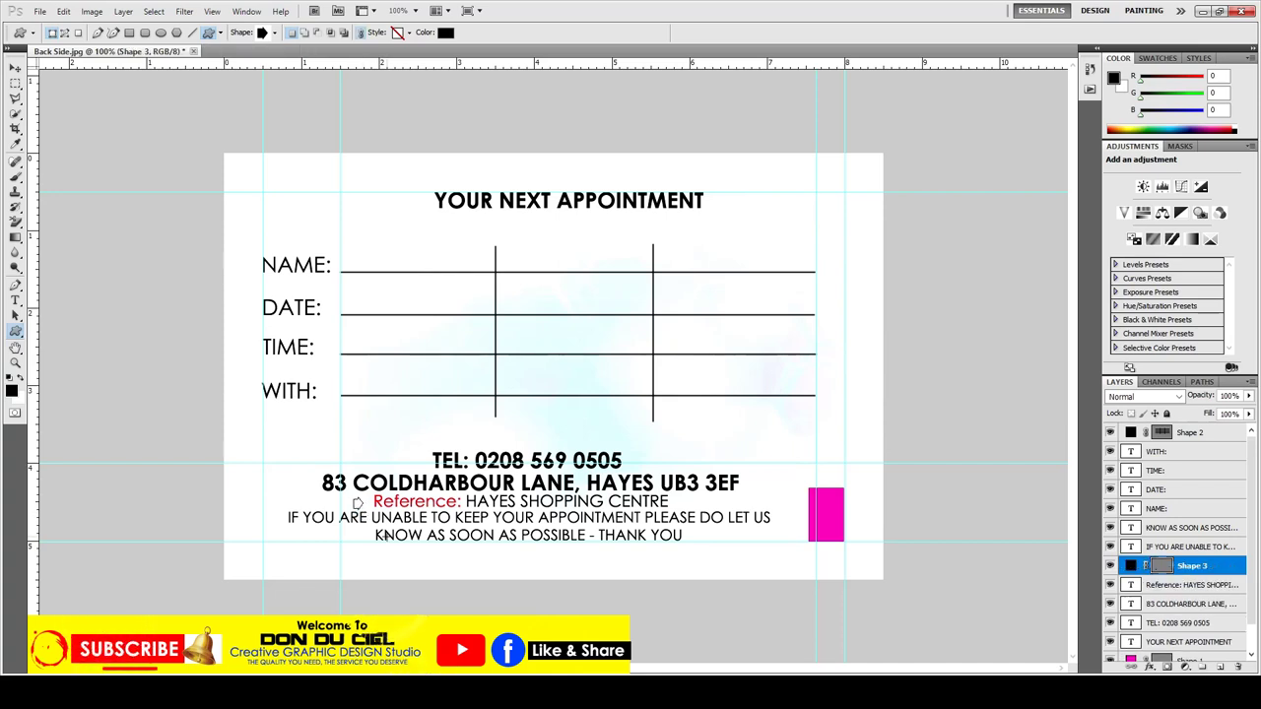
double_click(1130, 567)
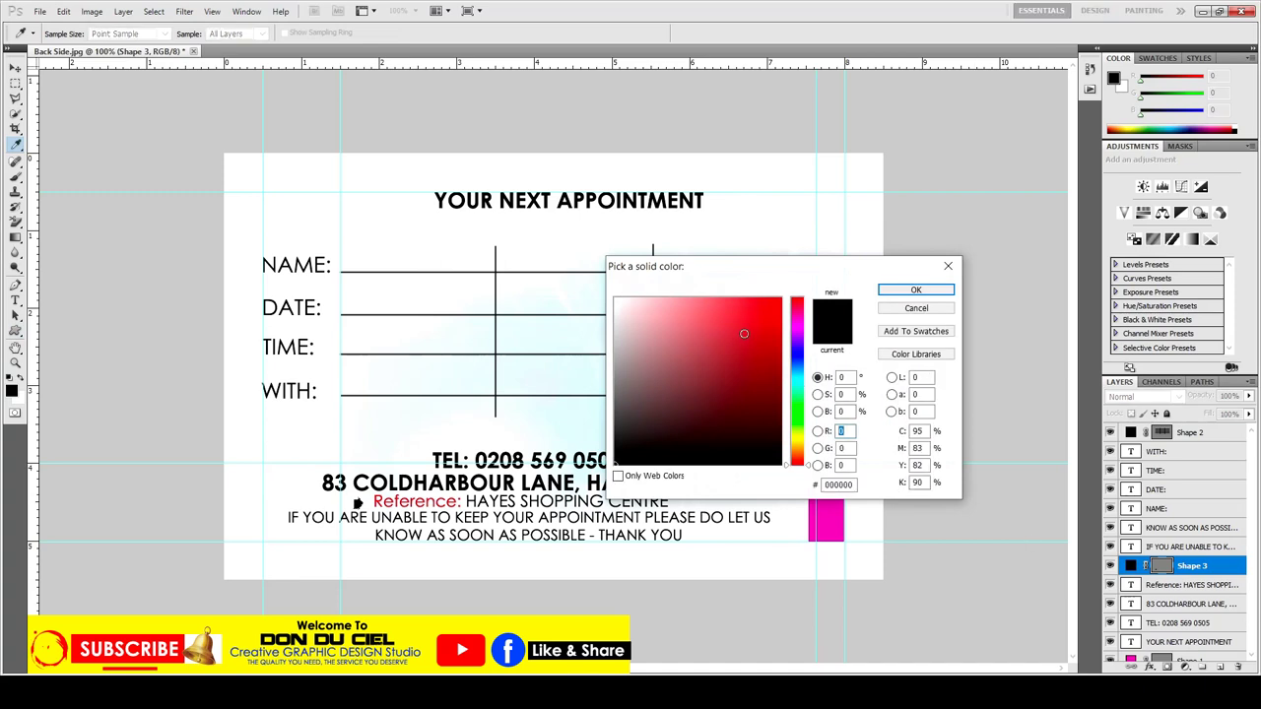
left_click(846, 430)
type("255")
left_click(892, 290)
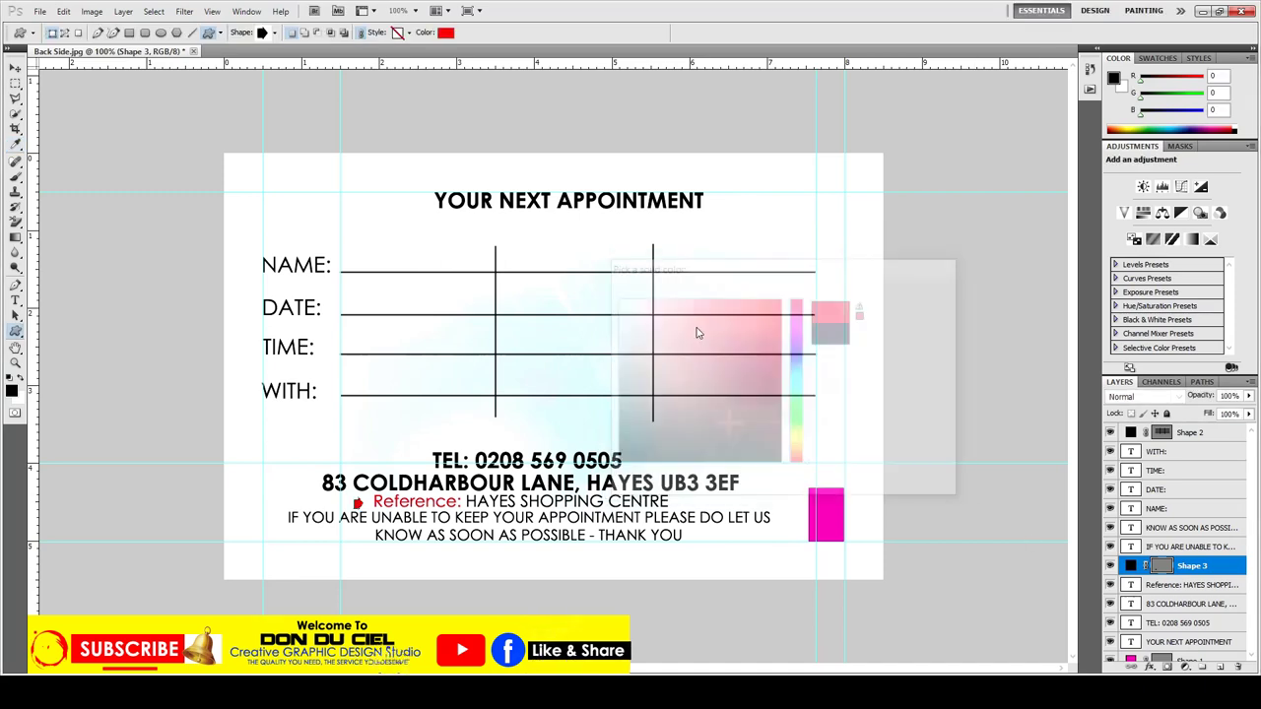
key("v")
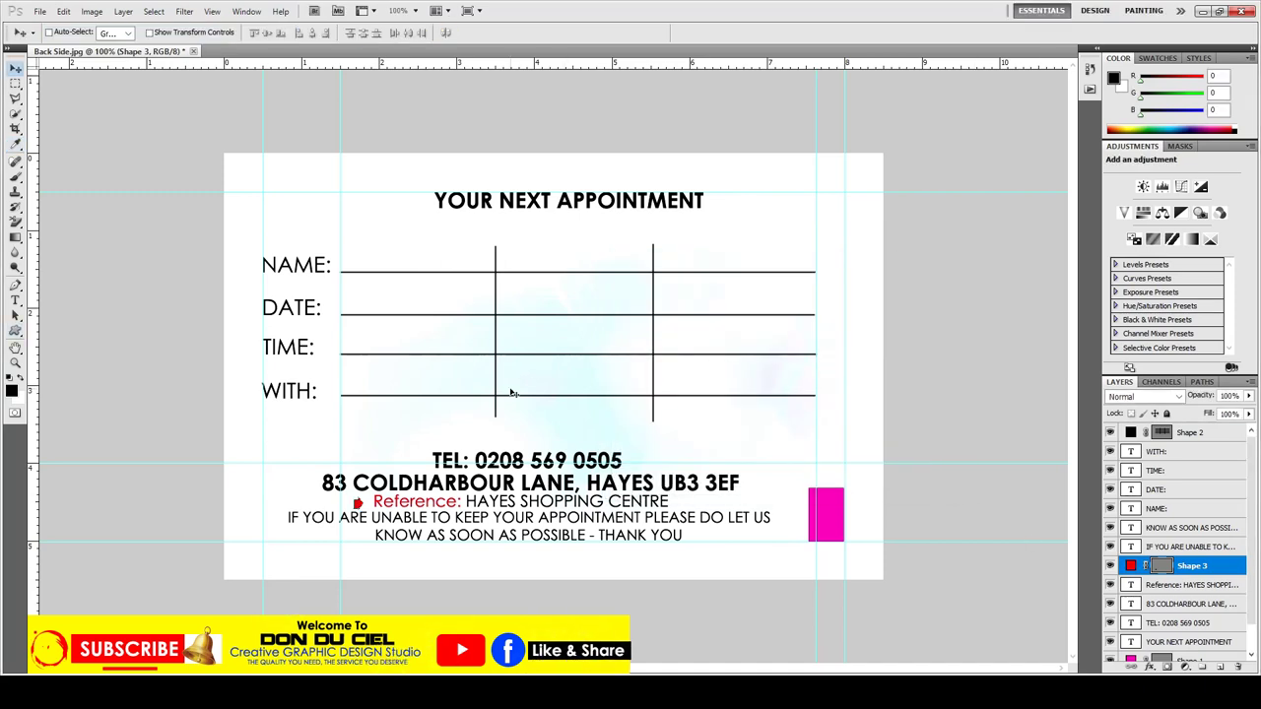
key("Right")
key("Right")
key("Right")
scroll(1172, 601, "down", 1)
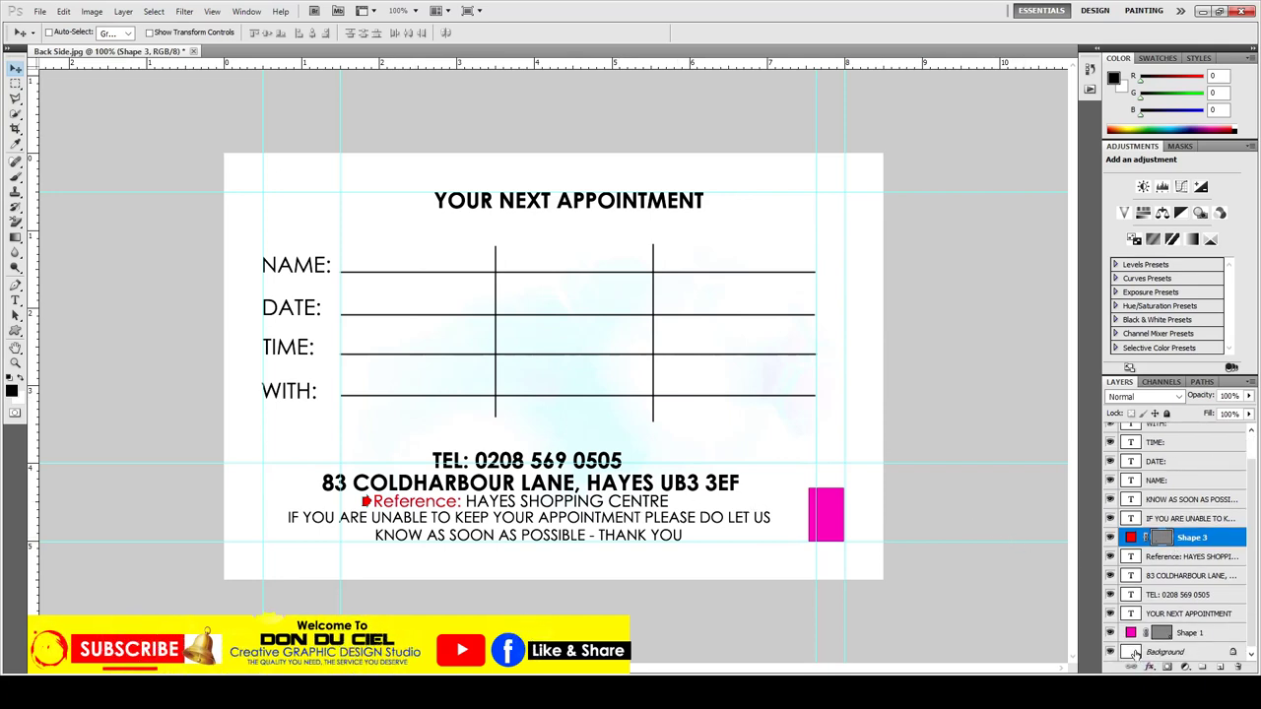
Flatten all layers into a single Background layer and view at Actual Pixels
left_click(1136, 654)
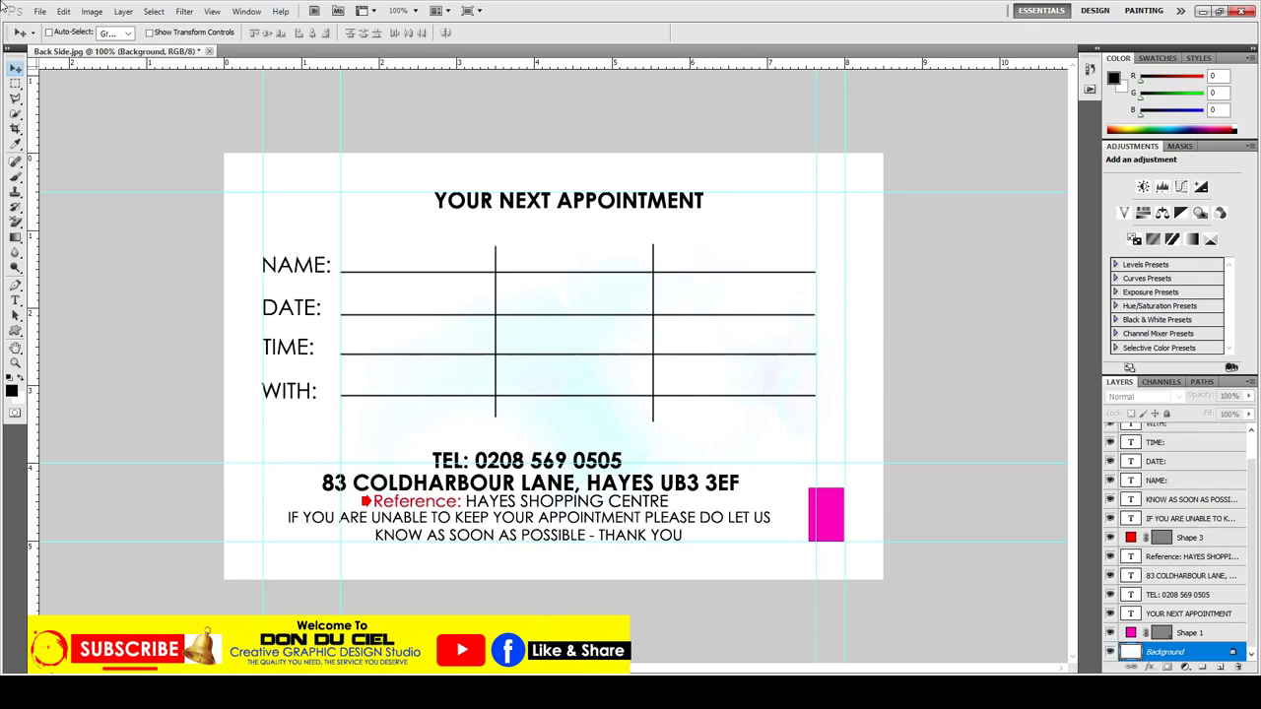
left_click(124, 11)
left_click(170, 541)
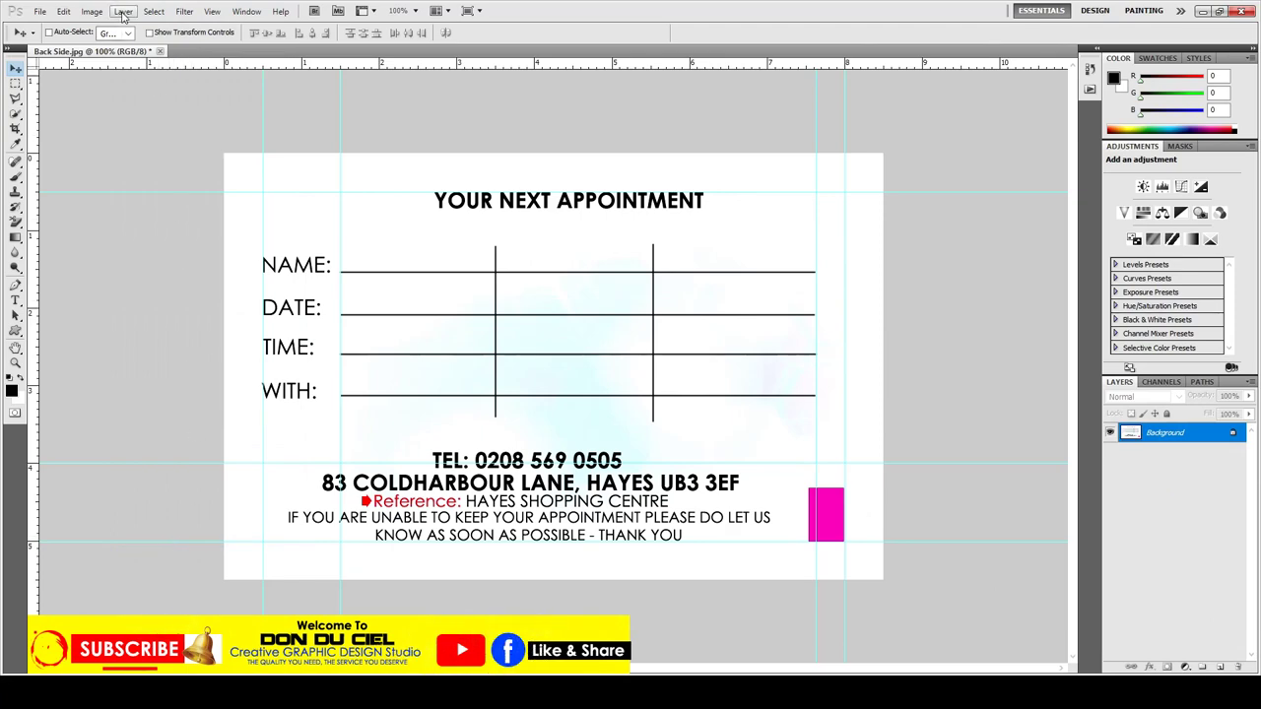
left_click(211, 12)
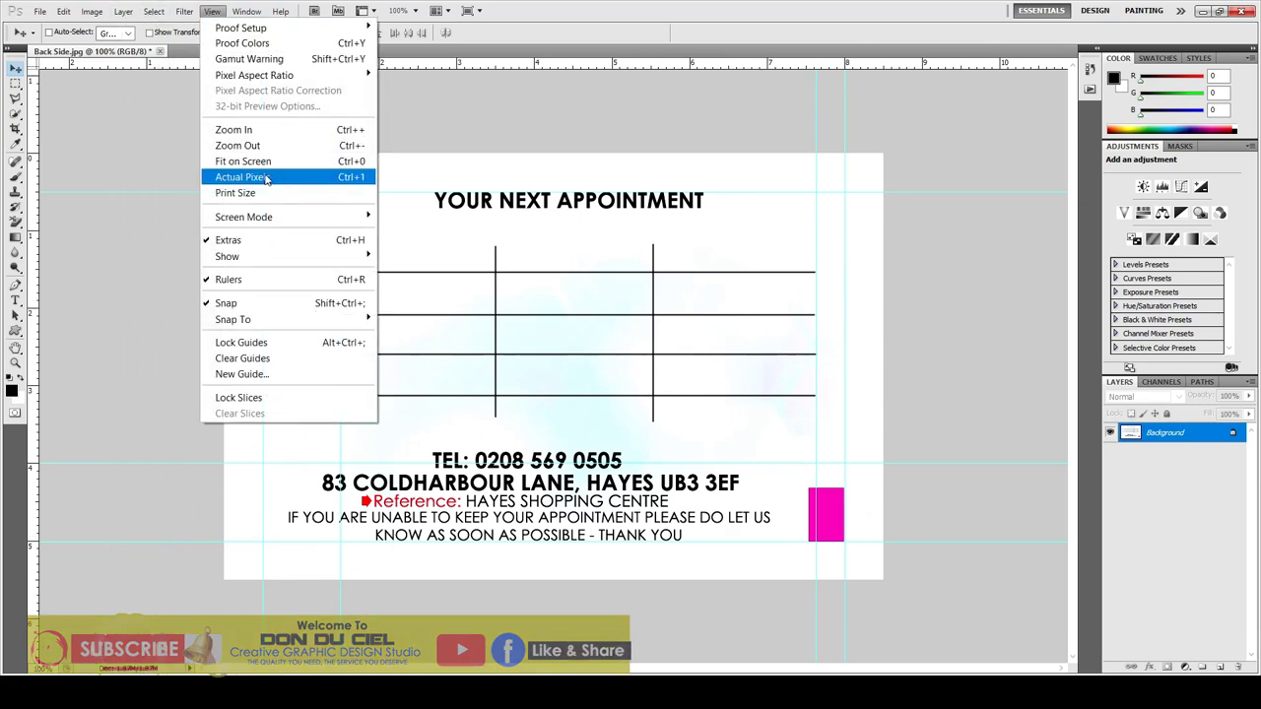